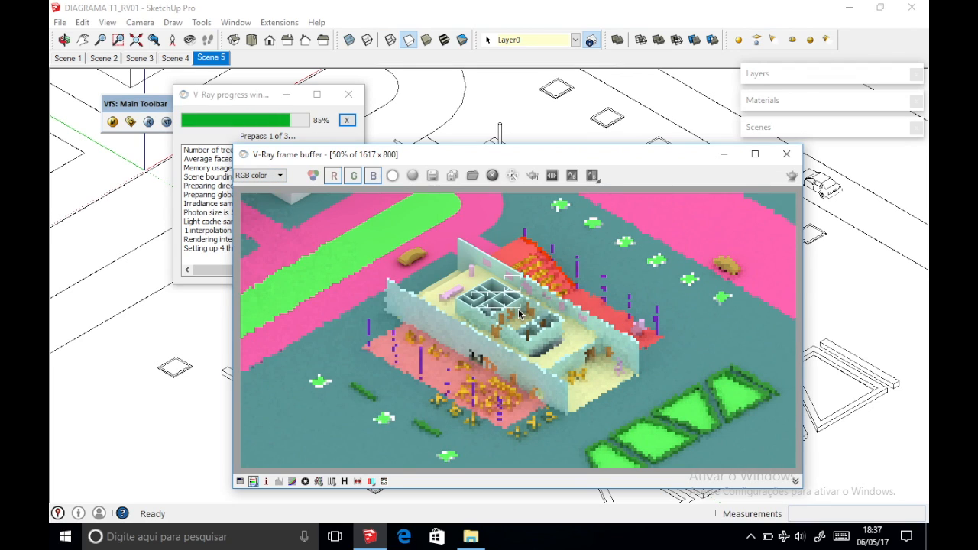
Show the render's Material ID channel and save the finished image as a JPEG named SELECAO in the T1 - DIAGRAMA folder.
left_click(273, 178)
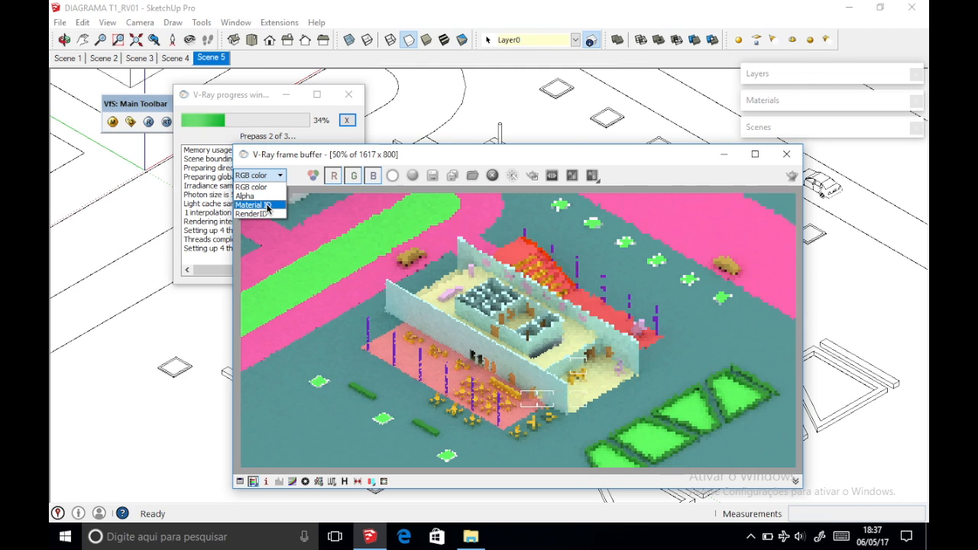
left_click(266, 207)
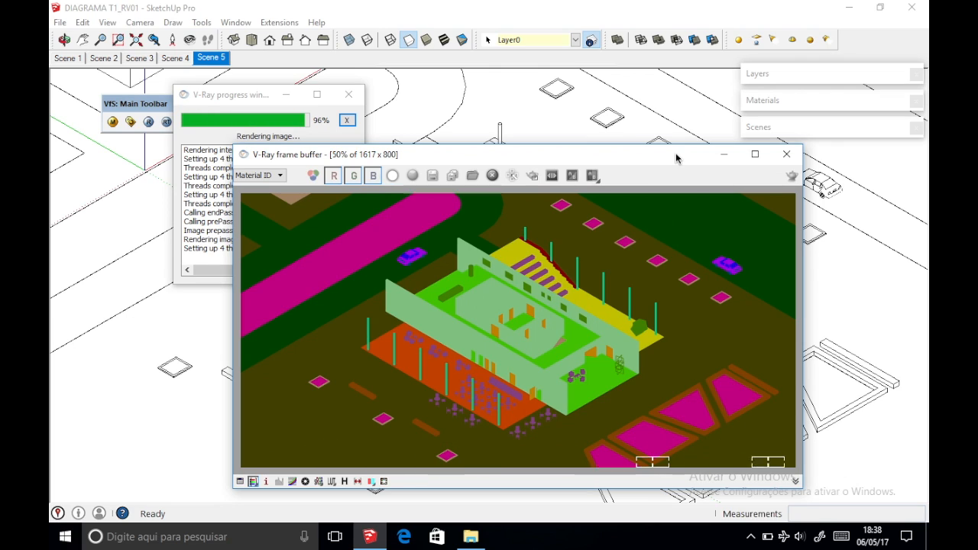
left_click(452, 174)
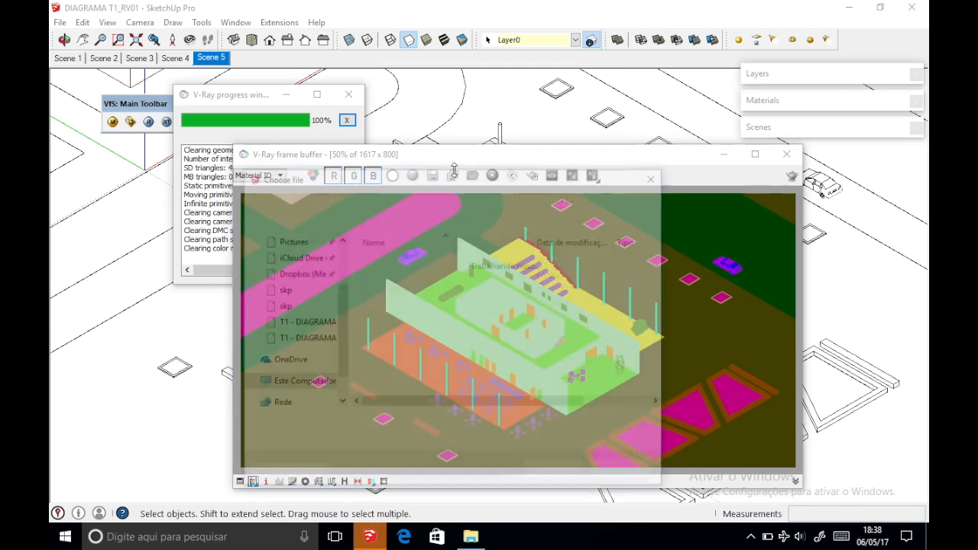
left_click(626, 472)
left_click(453, 175)
left_click(474, 423)
type("SELECAO")
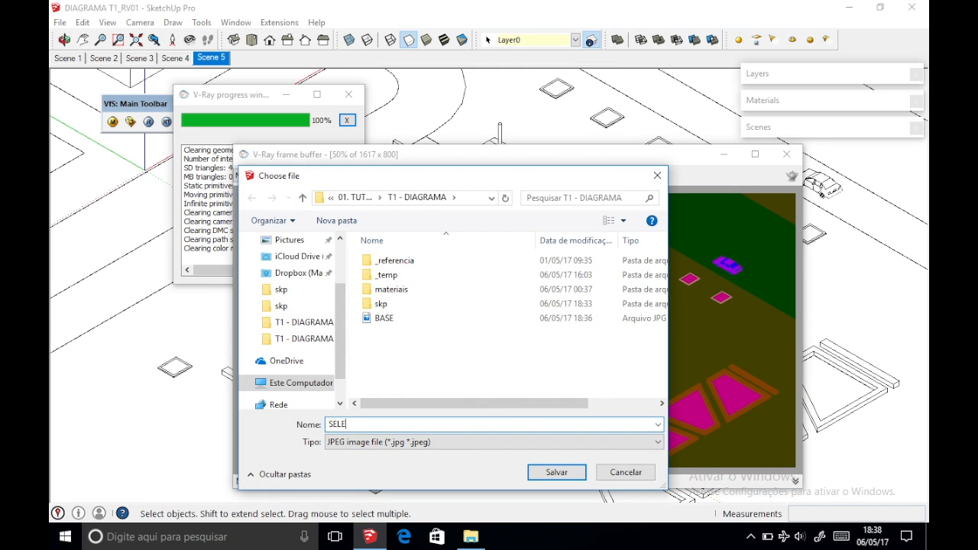
key("Return")
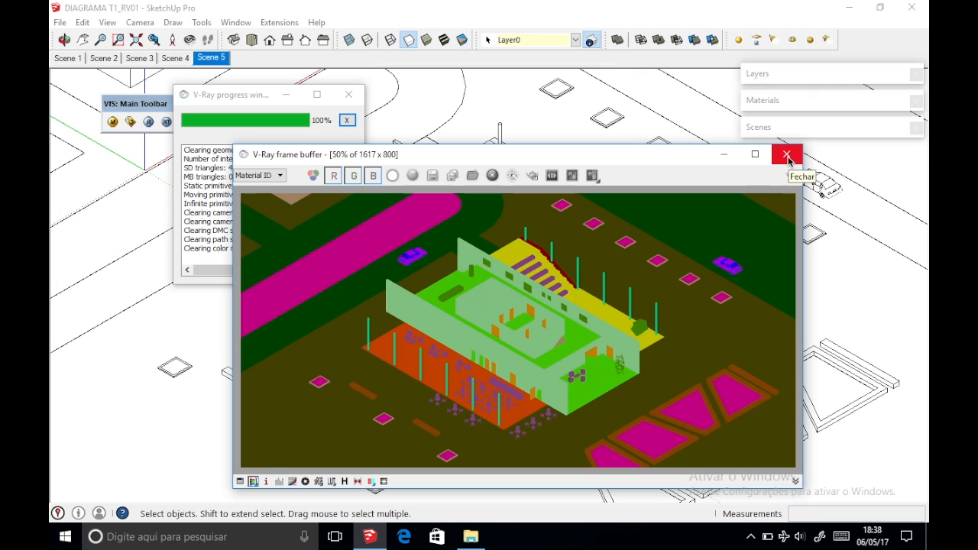
Switch to Photoshop and open BASE.jpg from the T1 - DIAGRAMA folder.
mouse_move(453, 548)
left_click(551, 531)
mouse_move(177, 547)
left_click(114, 518)
left_click_drag(432, 341, 512, 497)
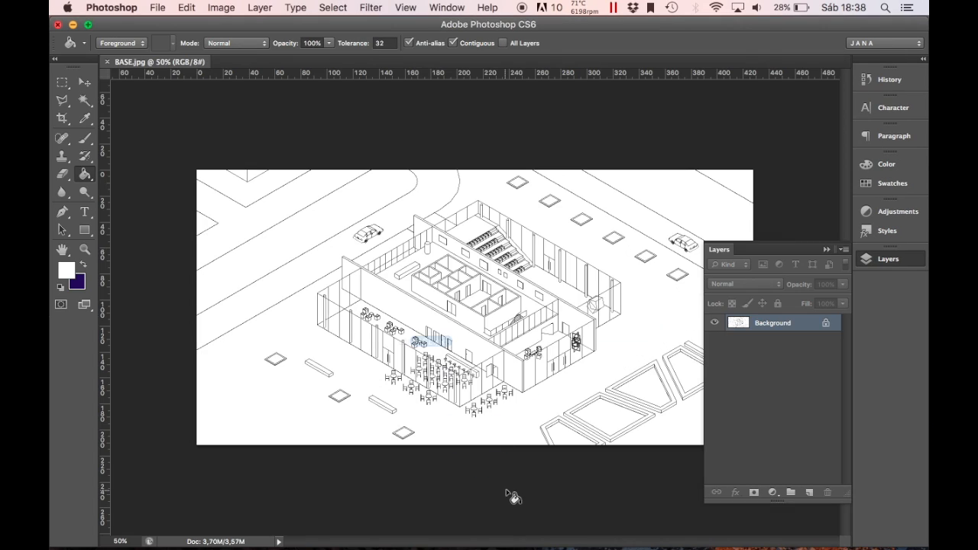
Convert the Background into a regular layer named BASE.
double_click(780, 324)
type("BASE")
key("Return")
Place SELECAO-Material ID.jpg in the BASE.jpg document and move its layer below BASE.
mouse_move(462, 548)
left_click(114, 527)
left_click(470, 368)
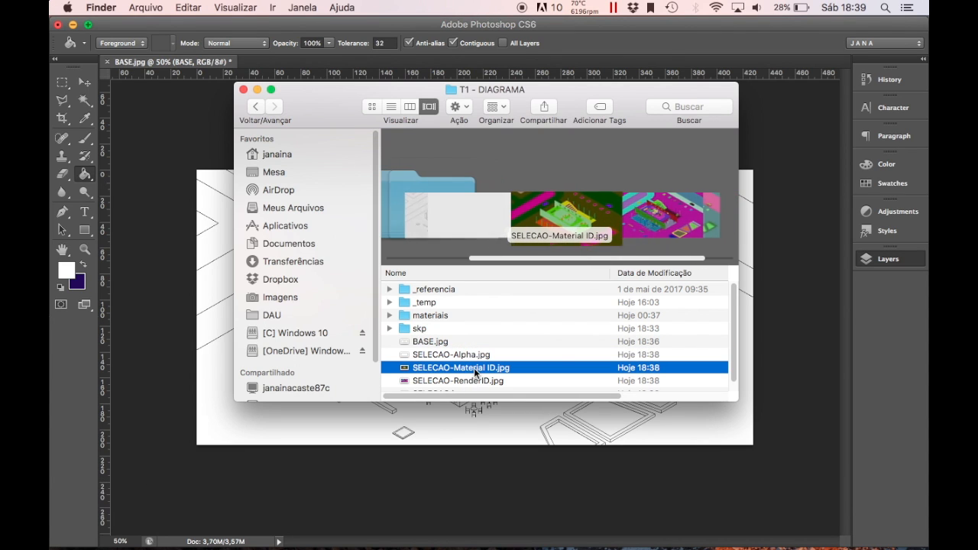
left_click_drag(474, 368, 526, 470)
left_click_drag(780, 327, 776, 366)
Hide the BASE layer and select the orange floor on the SELECAO-Material ID layer with the Magic Wand.
left_click(714, 322)
key("w")
left_click(653, 315)
left_click(888, 259)
left_click(369, 346)
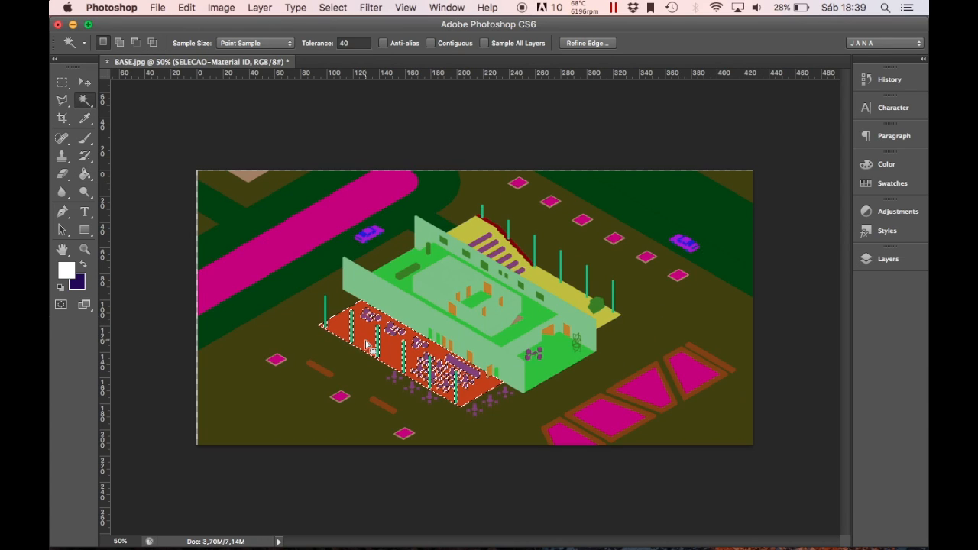
Try selecting the orange floor with a Magic Wand tolerance of 50, and set the tolerance back to 40.
left_click(348, 43)
type("50")
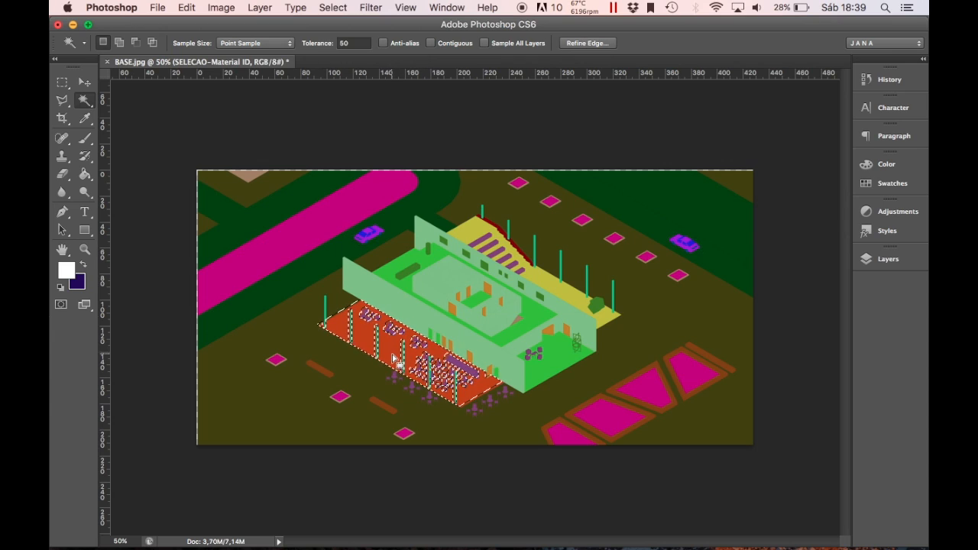
left_click(396, 363)
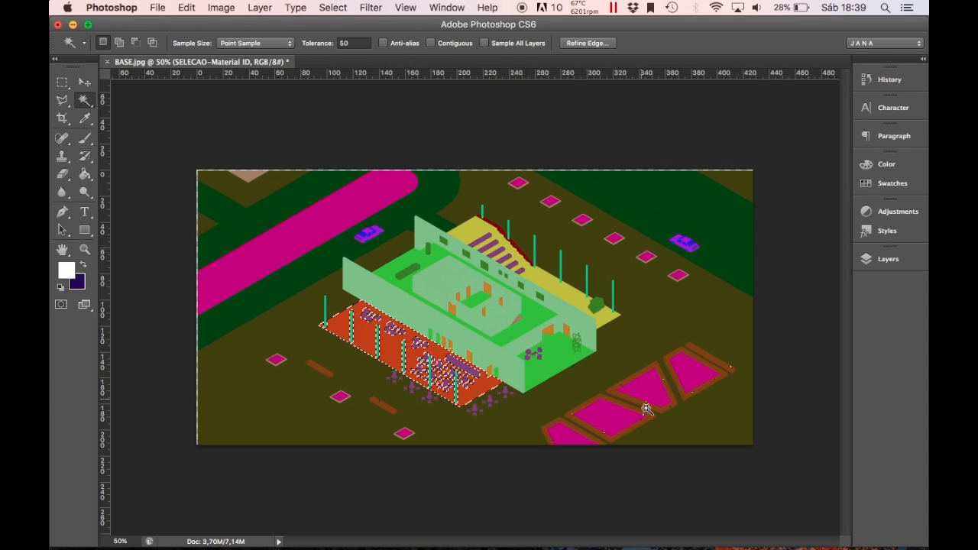
left_click(348, 43)
type("40")
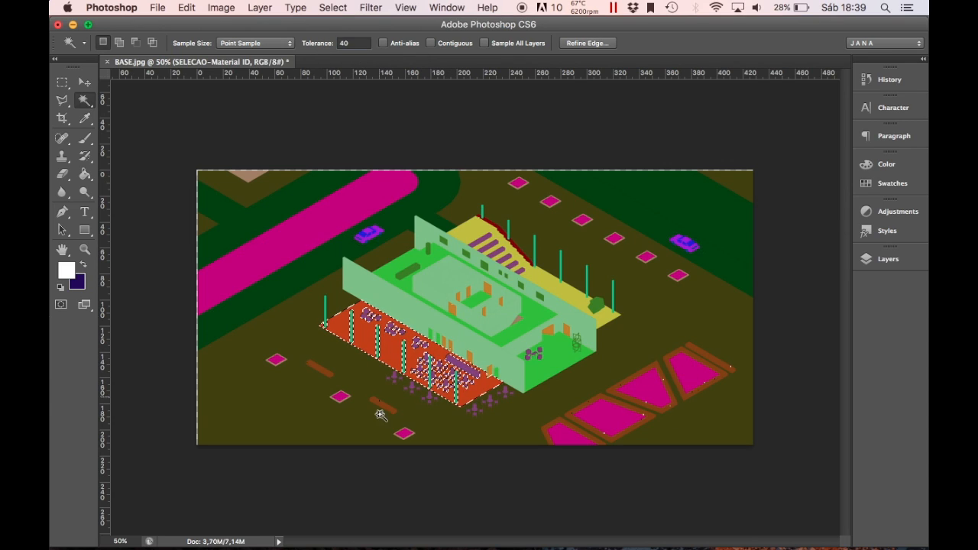
Show the BASE layer again and clear the floor selection.
left_click(885, 260)
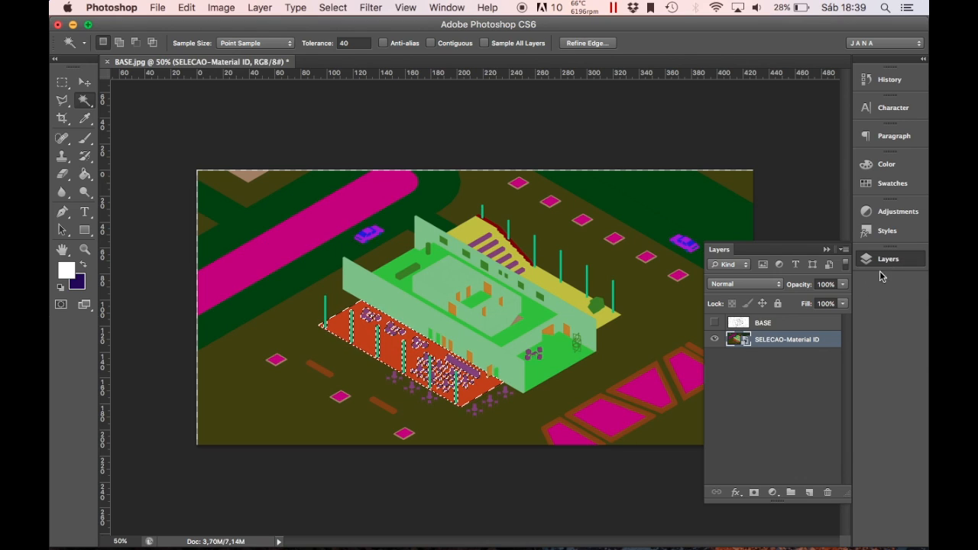
left_click(715, 323)
key("m")
key("ctrl+d")
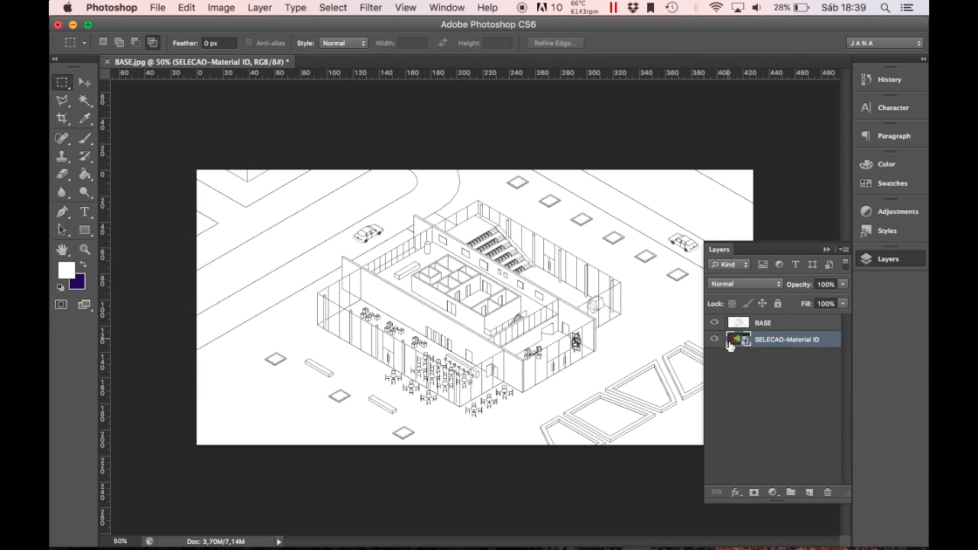
Add a new layer named CORTE above BASE and set the foreground color to black (000000).
left_click(747, 393)
key("ctrl+shift+n")
type("CORTE")
key("Return")
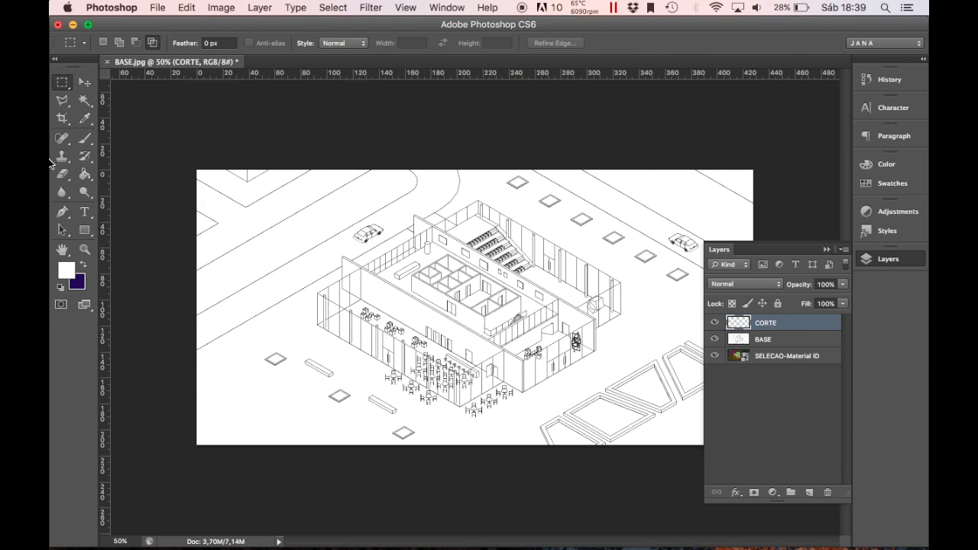
left_click(70, 275)
left_click_drag(234, 411, 227, 458)
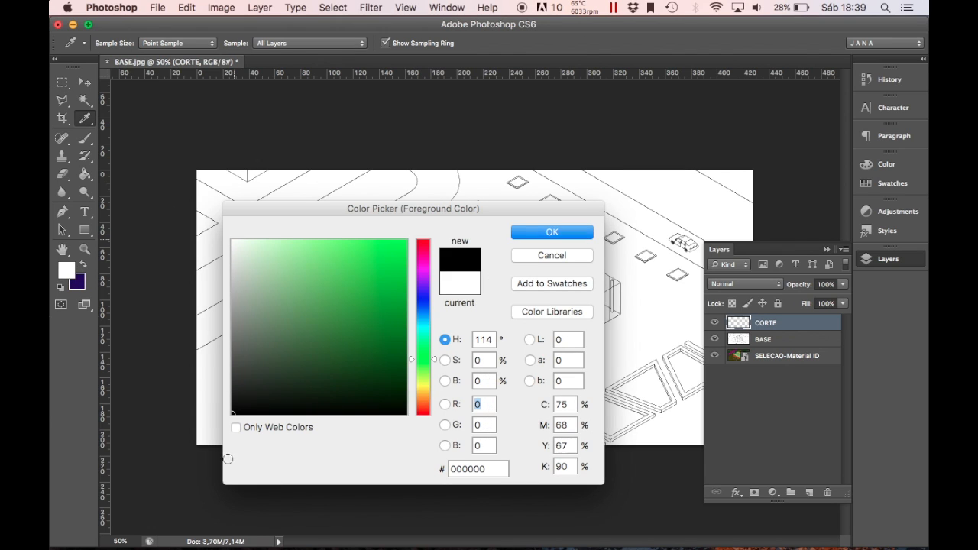
left_click(555, 231)
Trace the tops of both long walls and the central block's walls with straight 5 px black brush strokes on CORTE.
key("b")
key("super+1")
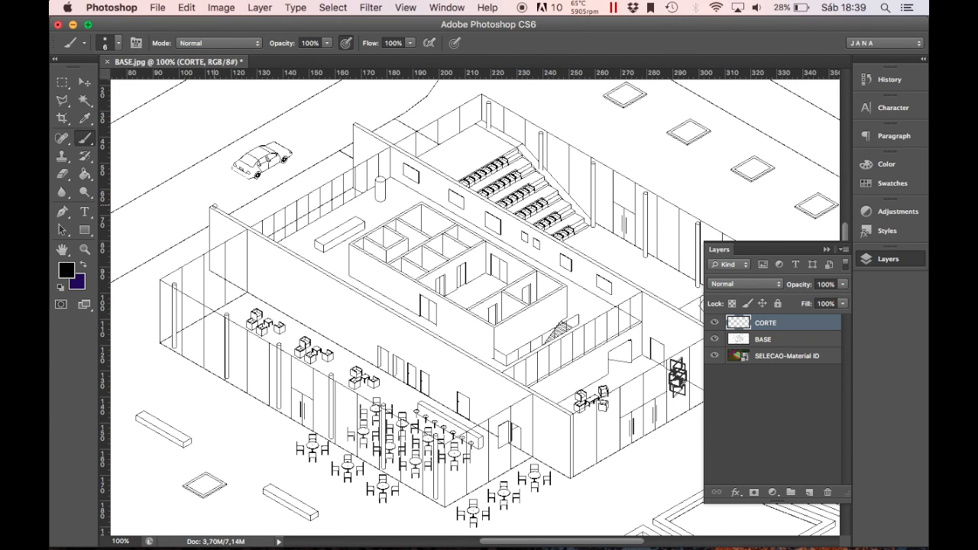
left_click(572, 414, "shift")
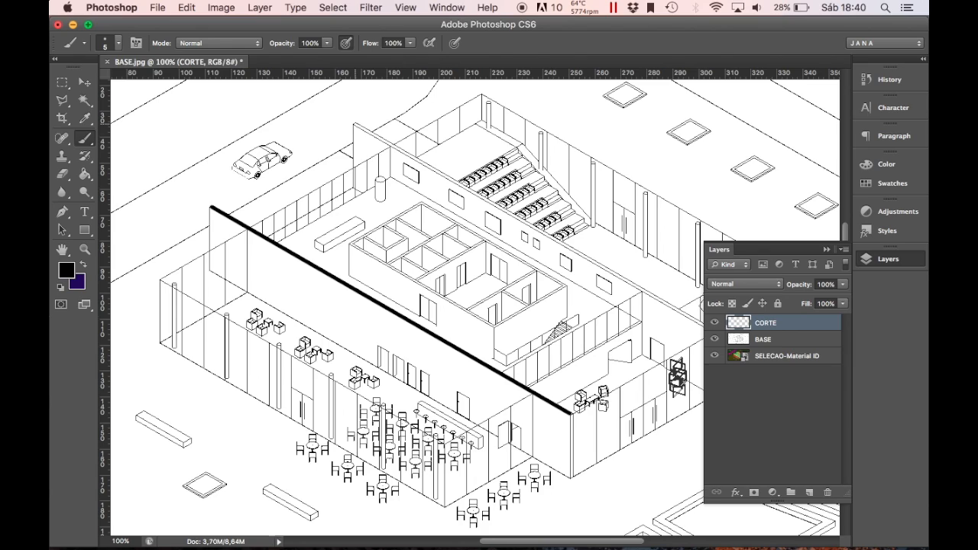
left_click(495, 327, "shift")
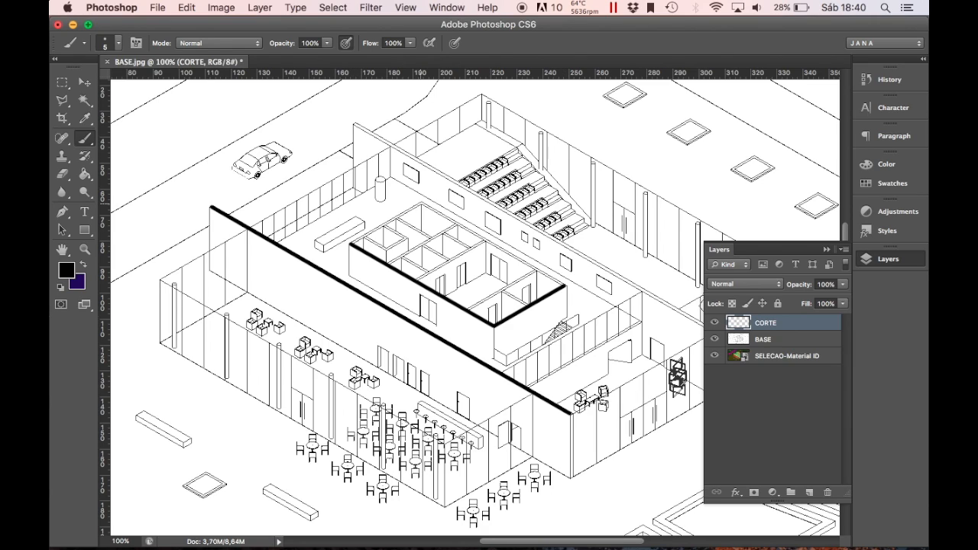
left_click(421, 203, "shift")
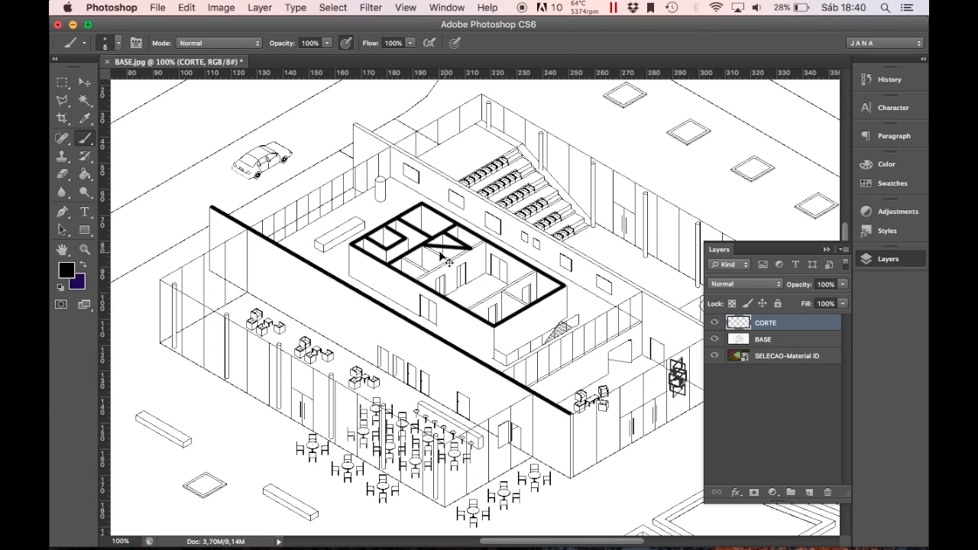
left_click(430, 273, "shift")
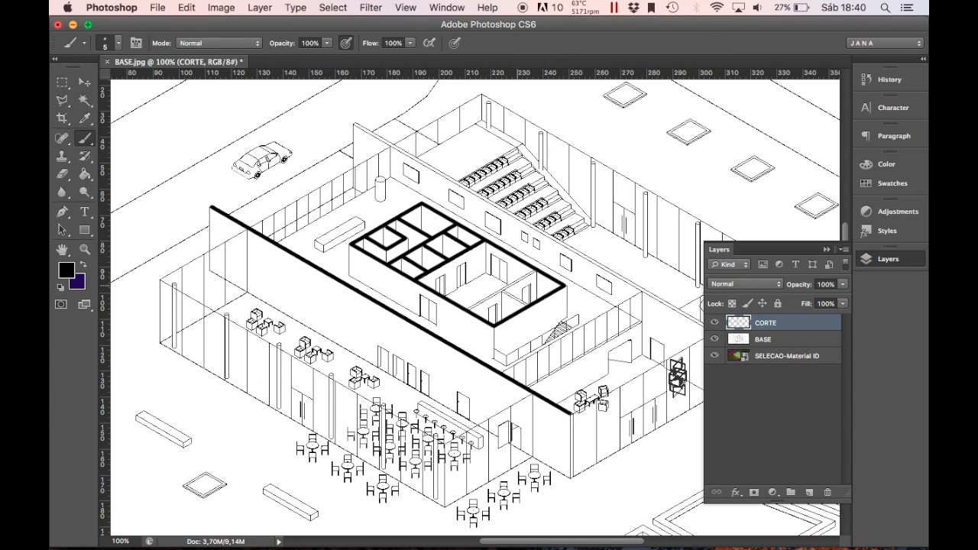
scroll(474, 306, "right", 3)
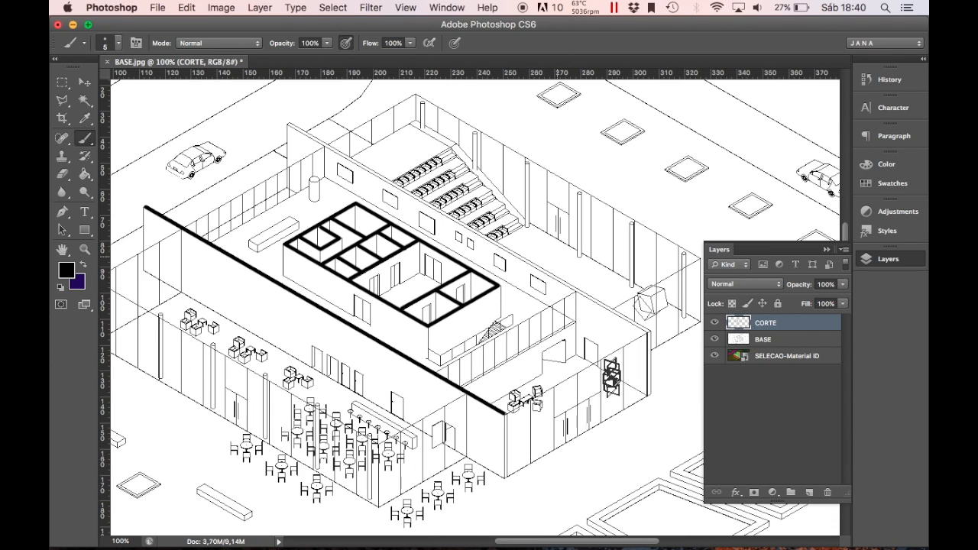
scroll(474, 305, "left", 3)
scroll(473, 306, "down", 2)
Set the brush tip to 6 px with 64% roundness and paint the column tops along the front facade.
left_click(447, 7)
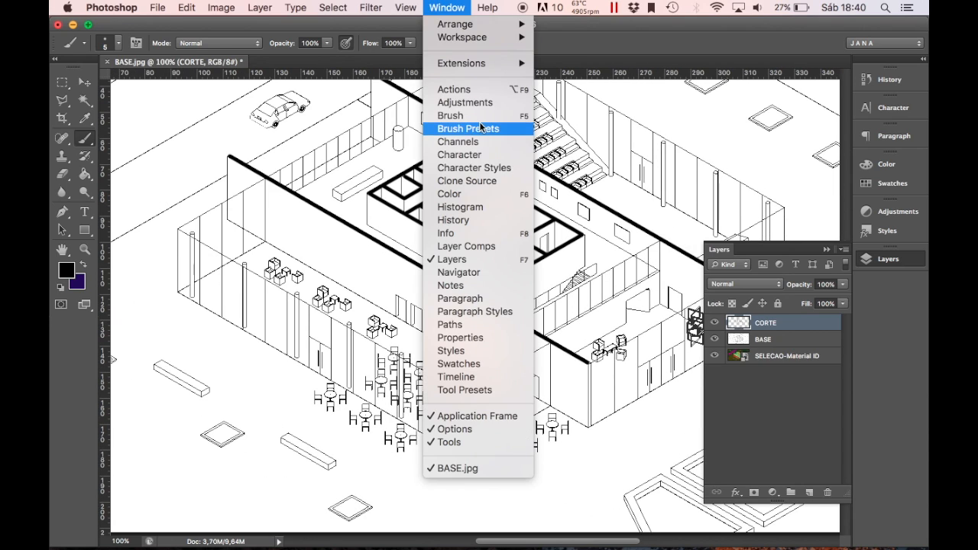
left_click(450, 112)
scroll(214, 176, "up", 3)
left_click_drag(898, 280, 898, 286)
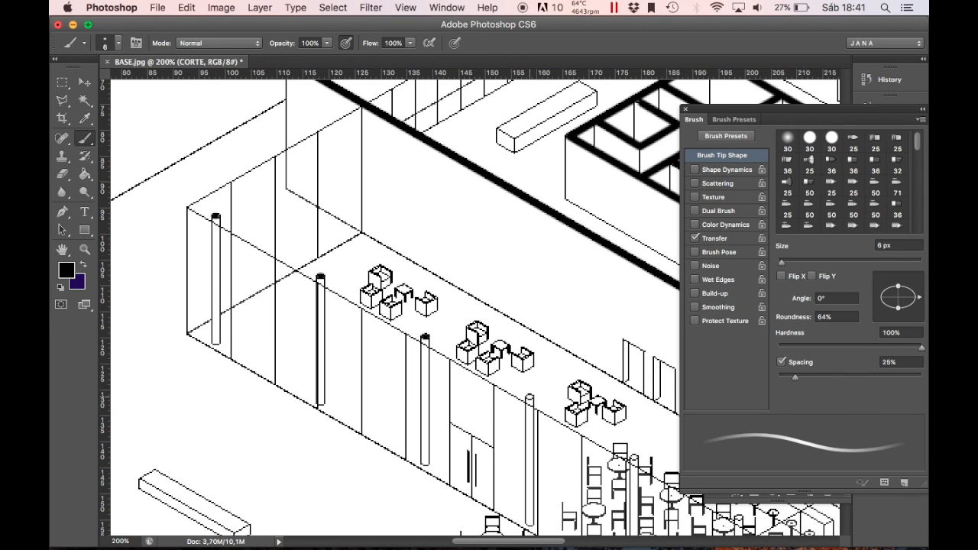
scroll(474, 306, "right", 5)
scroll(474, 305, "down", 3)
key("super+minus")
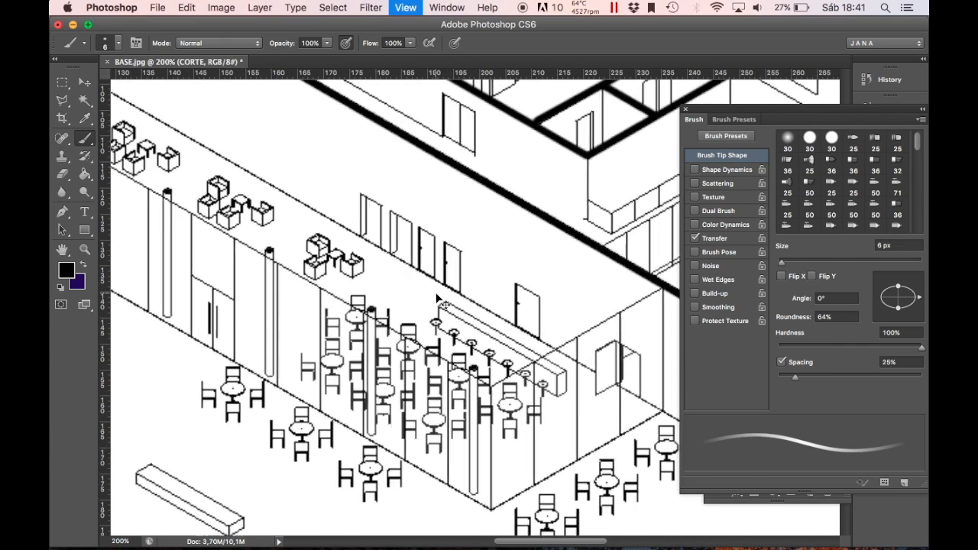
Outline the painted front column tops with the Polygonal Lasso and copy them onto the rear facade's columns.
key("l")
key("F7")
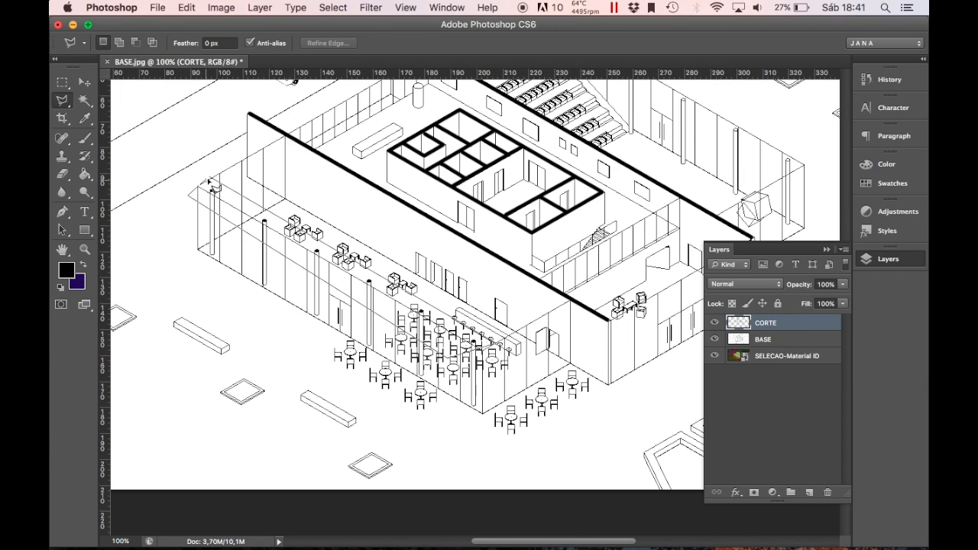
scroll(256, 252, "up", 3)
scroll(256, 253, "right", 2)
key("v")
mouse_move(247, 278)
left_mouse_down()
mouse_move(681, 203)
mouse_move(739, 235)
left_mouse_up()
Check the alignment of the painted column tops and wall lines around the building.
scroll(557, 256, "right", 5)
scroll(557, 256, "up", 1)
key("super+plus")
key("super+plus")
key("super+minus")
key("super+minus")
scroll(555, 260, "left", 6)
scroll(556, 260, "down", 3)
scroll(557, 263, "up", 2)
scroll(557, 262, "left", 1)
key("m")
key("super+minus")
Place the MADEIRA wood texture from the materiais folder into the document.
left_click(114, 517)
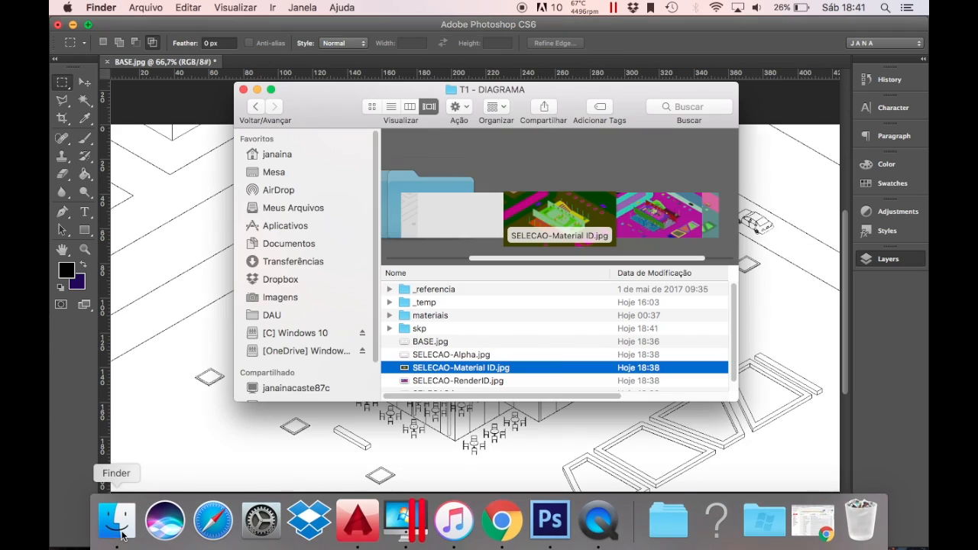
double_click(442, 309)
left_click(452, 368)
left_click_drag(438, 368, 433, 295)
key("Return")
Scale the wood texture down to a small rectangle and position it over the lower left of the drawing.
key("super+minus")
key("v")
left_click_drag(191, 217, 405, 399)
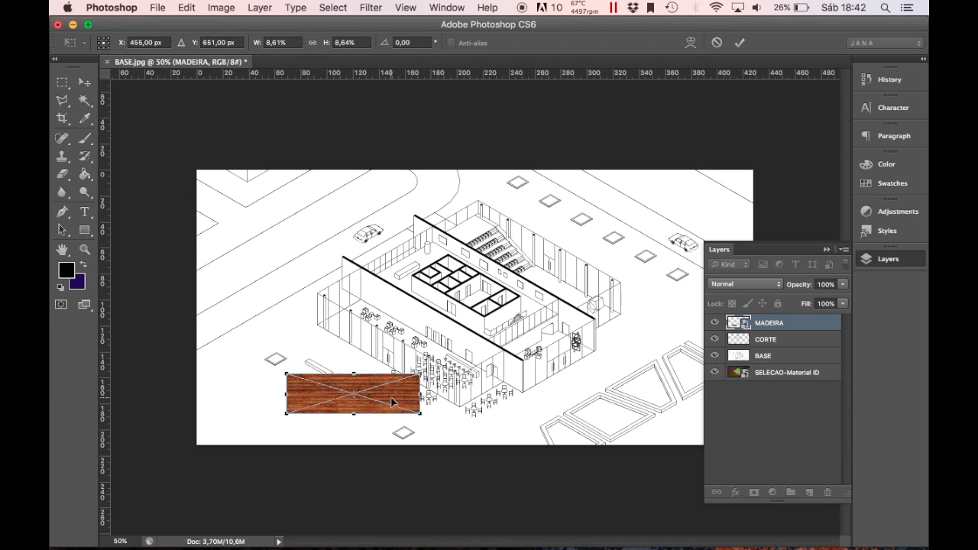
left_click_drag(287, 376, 299, 376)
key("Return")
Duplicate the wood texture vertically into a strip spanning the full image height and merge all the MADEIRA layers.
left_click_drag(400, 405, 395, 184)
left_click(405, 398, "ctrl")
left_click_drag(405, 398, 405, 429)
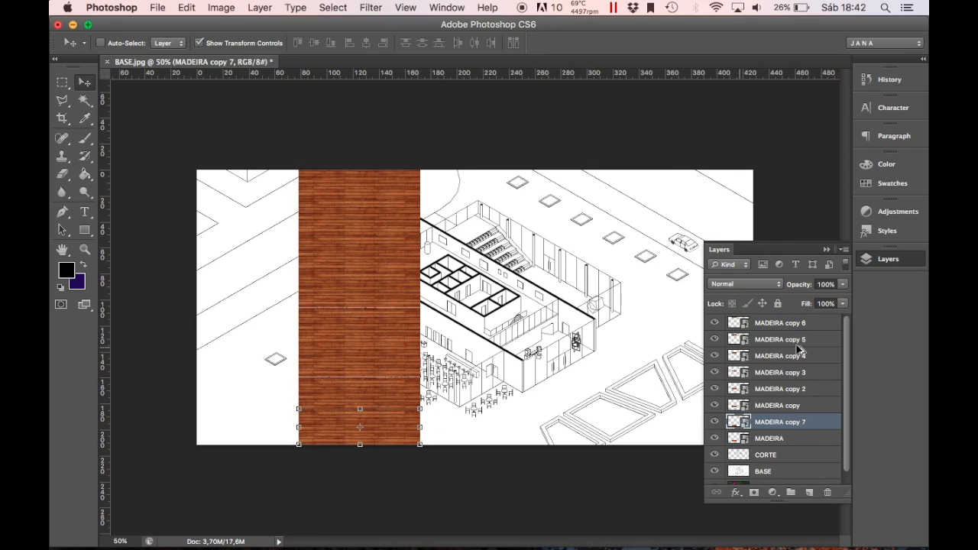
left_click(790, 441)
left_click(798, 326, "shift")
right_click(800, 325)
left_click(777, 402)
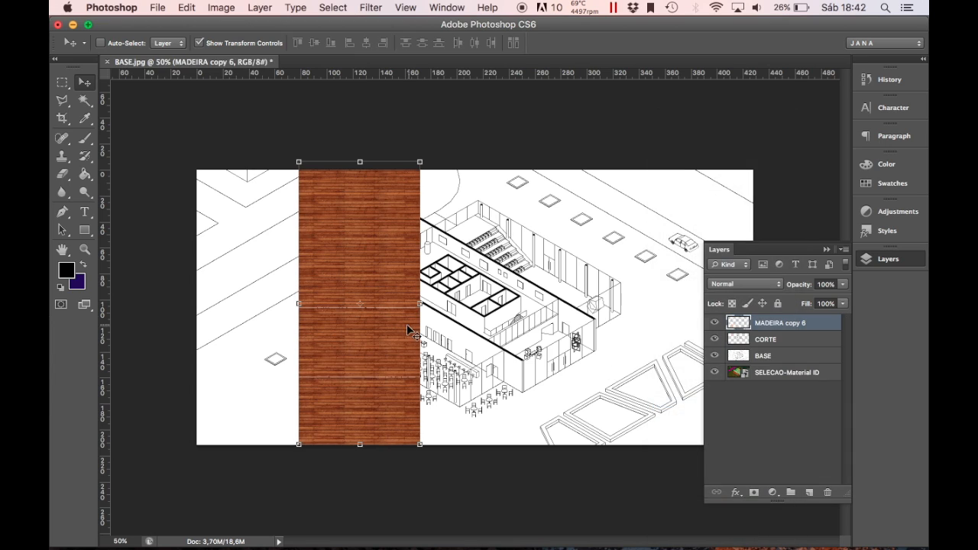
Scale the merged wood strip to about 63.56% and move it to the left of the building.
left_click_drag(297, 162, 342, 265)
left_click_drag(411, 367, 298, 322)
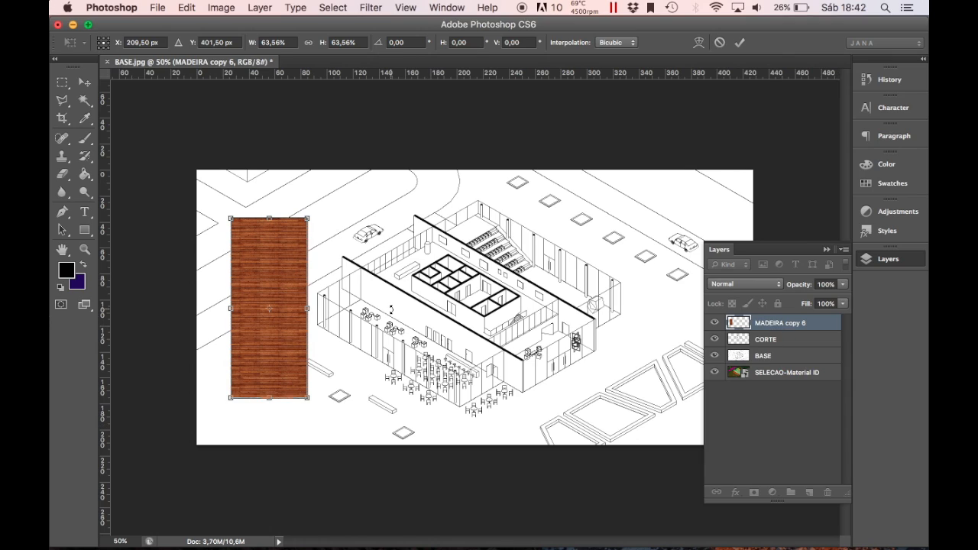
key("Return")
Duplicate the wood layer, name the lower one BAR and the upper one AUDITORIO, and hide AUDITORIO.
key("ctrl+j")
double_click(797, 339)
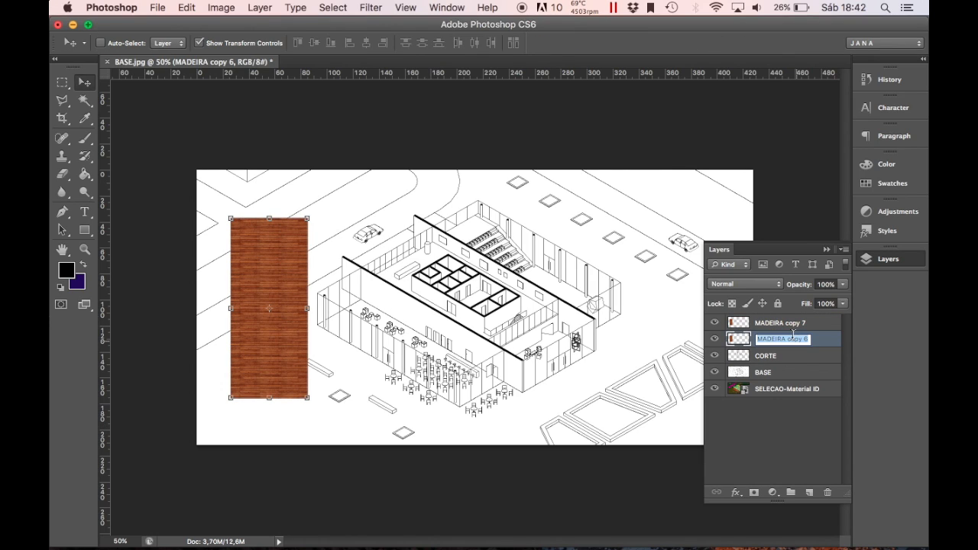
key("Return")
double_click(789, 324)
type("AUDITORIO")
key("Return")
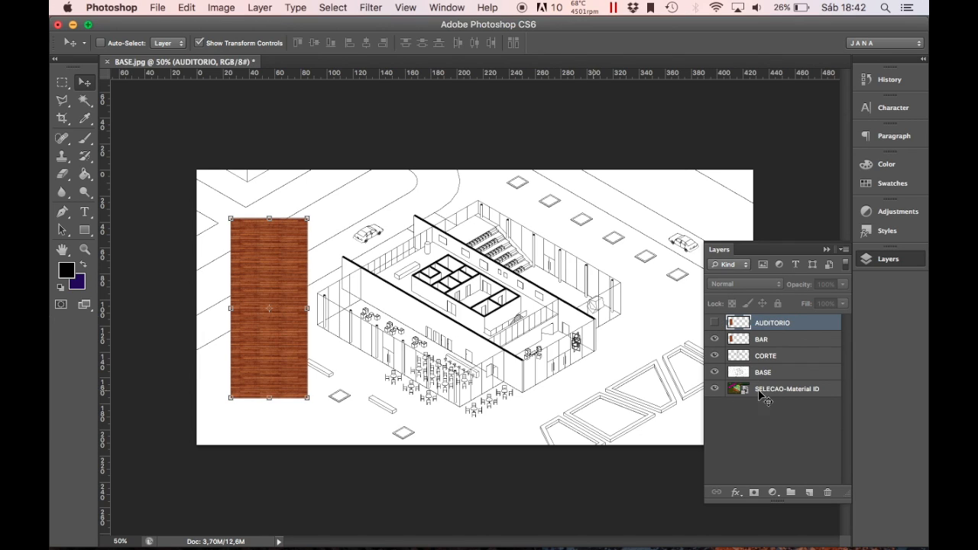
left_click(714, 323)
Distort the BAR wood texture to match the isometric floor of the bar area and set its opacity to 50%.
left_click(772, 339)
left_click_drag(291, 299, 529, 273)
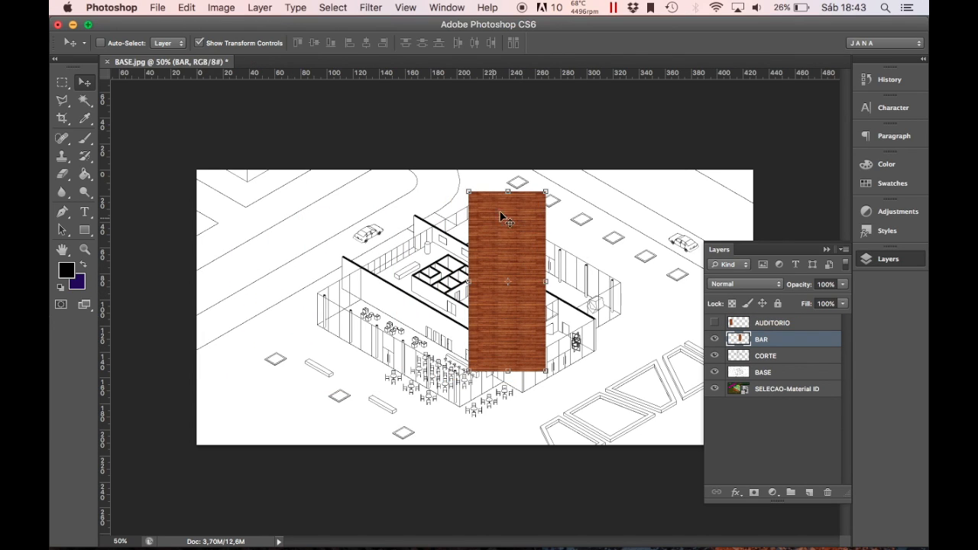
left_click_drag(508, 196, 323, 298)
left_click_drag(509, 374, 474, 413)
left_click_drag(287, 301, 308, 330)
type("50")
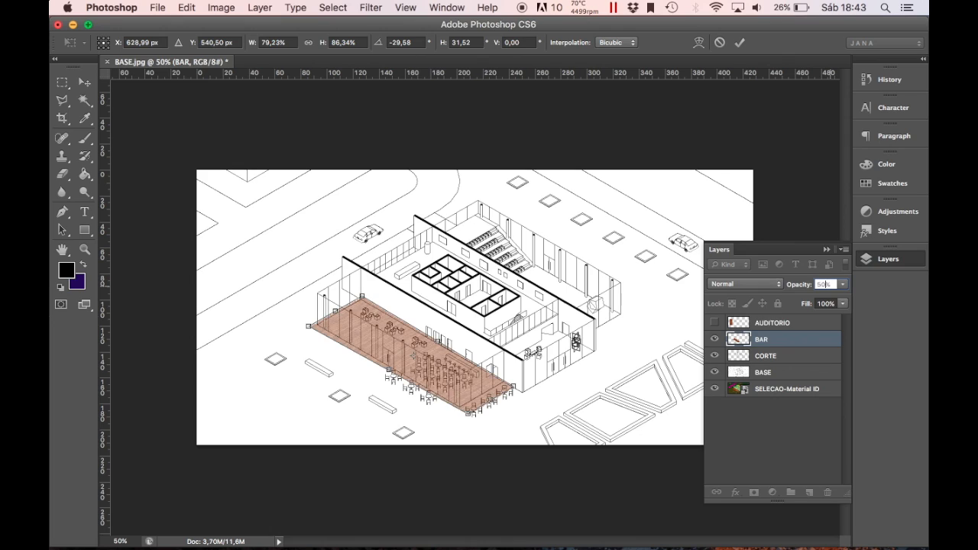
left_click_drag(326, 313, 360, 299)
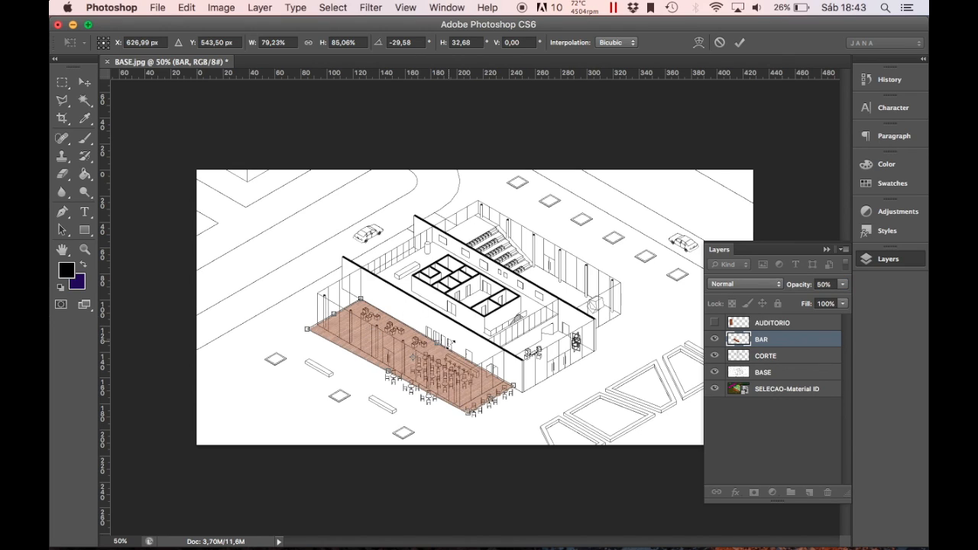
mouse_move(493, 405)
left_mouse_down()
mouse_move(508, 398)
mouse_move(496, 398)
left_mouse_up()
left_click_drag(433, 377, 432, 376)
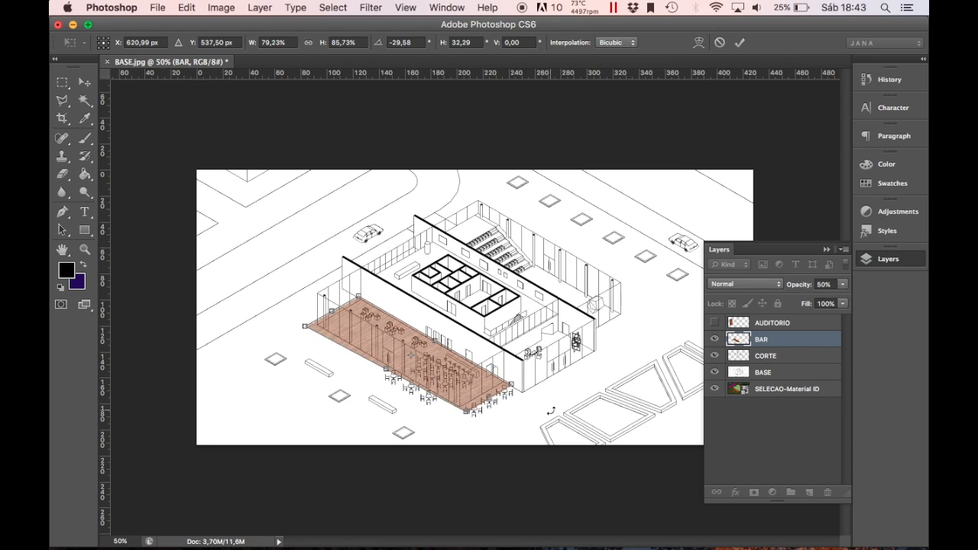
key("Return")
Select the bar floor's colour on the SELECAO-Material ID layer and add a mask to BAR from the inverted selection.
left_click(764, 389)
key("w")
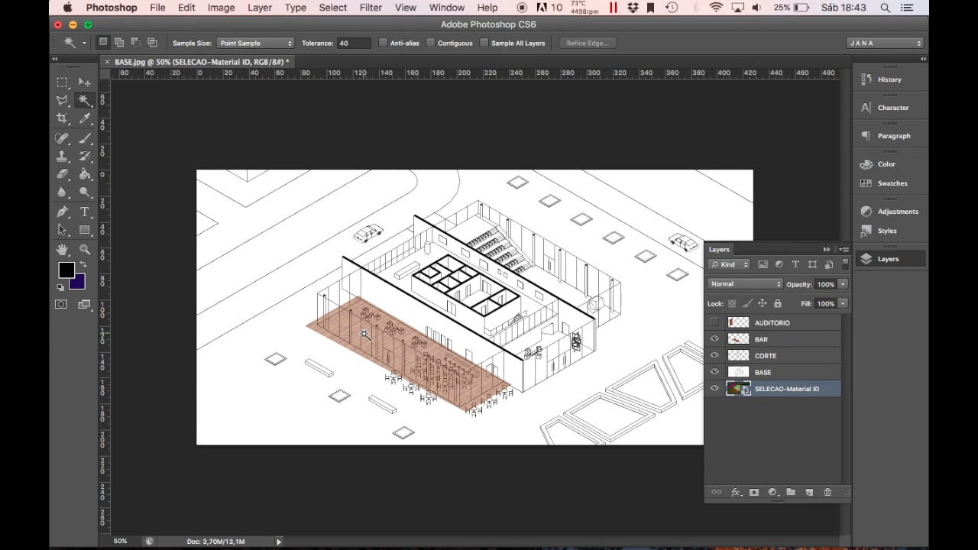
left_click(369, 341)
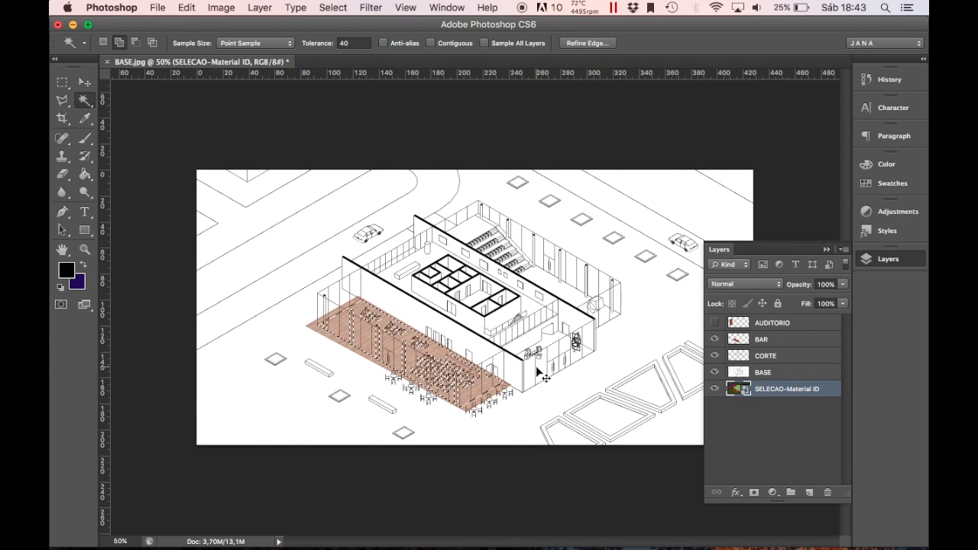
left_click(764, 339)
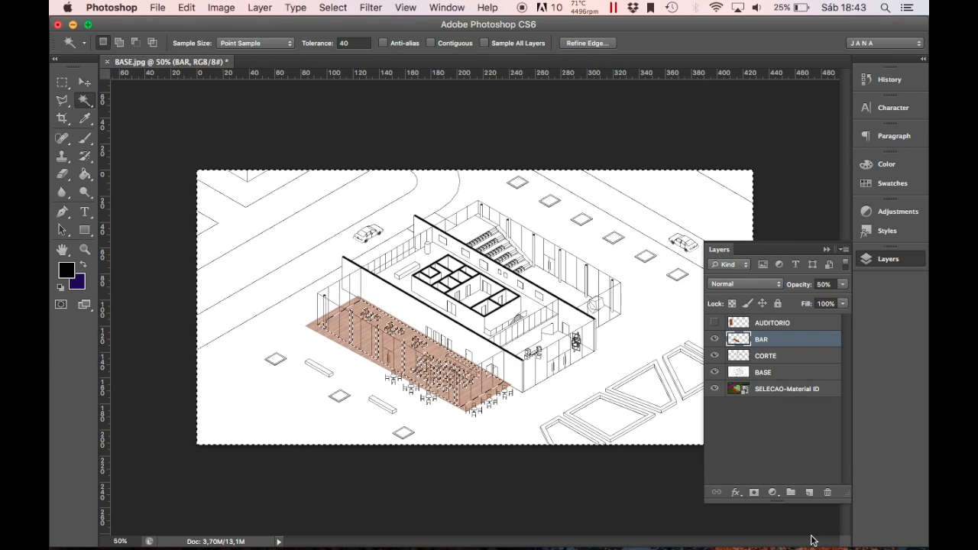
left_click(754, 493)
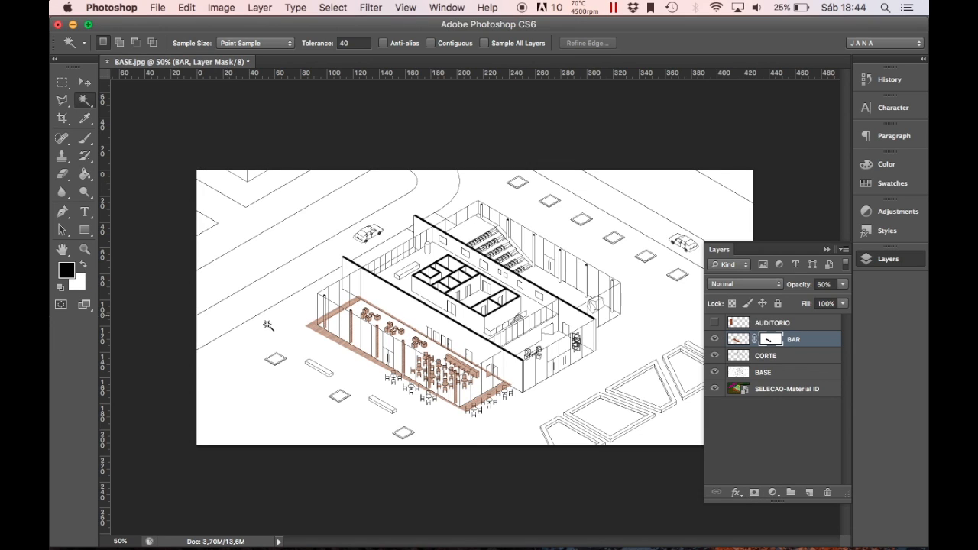
Undo the BAR mask, invert the selection and mask the layer so the wood shows only on the bar floor.
key("super+z")
key("super+shift+i")
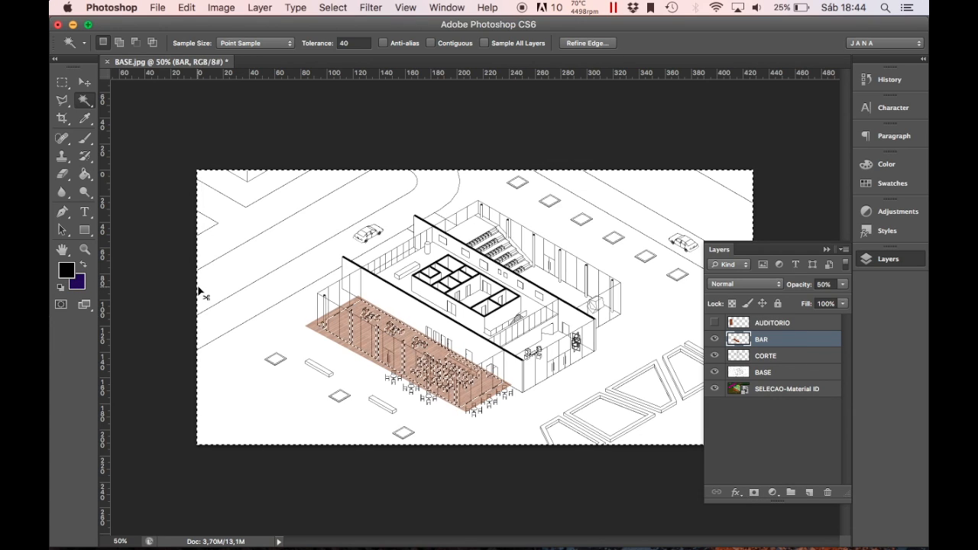
left_click(754, 493)
Show the AUDITORIO wood strip, duplicate it sideways to double its width and merge the two layers.
left_click(715, 323)
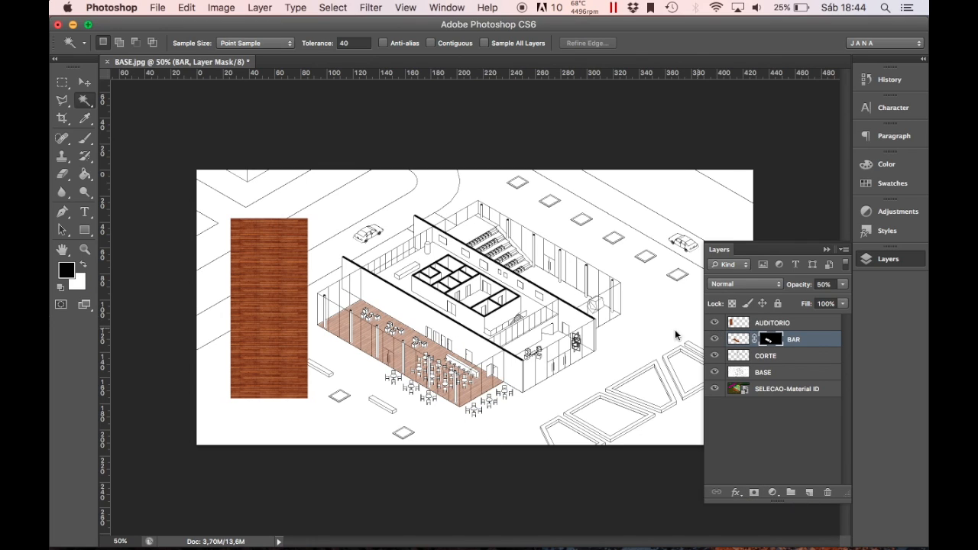
left_click(84, 81)
left_click(281, 265, "super")
left_click_drag(281, 265, 358, 264)
left_click(775, 339, "shift")
right_click(774, 339)
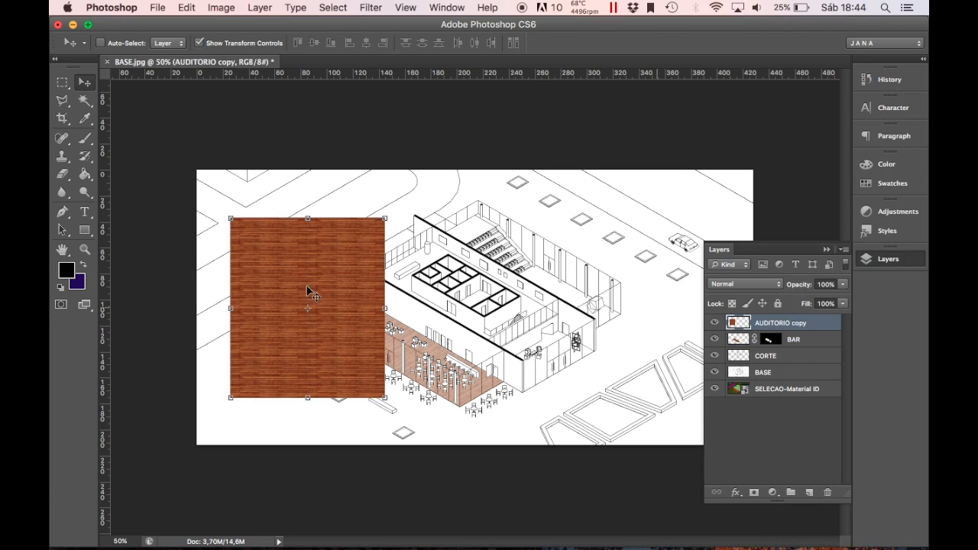
Move the merged AUDITORIO copy wood over the auditorium, squash it vertically and set its opacity to 50%.
mouse_move(359, 282)
left_mouse_down()
mouse_move(617, 255)
mouse_move(615, 239)
left_mouse_up()
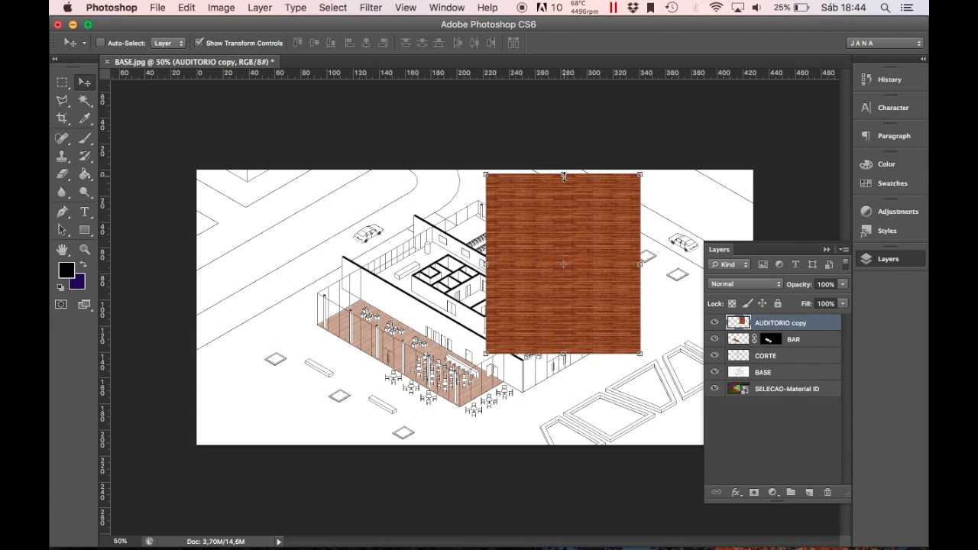
left_click_drag(563, 175, 562, 277)
left_click(826, 285)
type("50")
key("Return")
Rotate the wood to about -30.68° with about 29.21° skew to follow the isometric floor, and shift it towards the auditorium.
mouse_move(411, 237)
left_mouse_down()
mouse_move(417, 226)
mouse_move(405, 241)
left_mouse_up()
left_click_drag(457, 315, 563, 351)
left_click_drag(325, 242, 390, 283)
left_click_drag(533, 362, 535, 353)
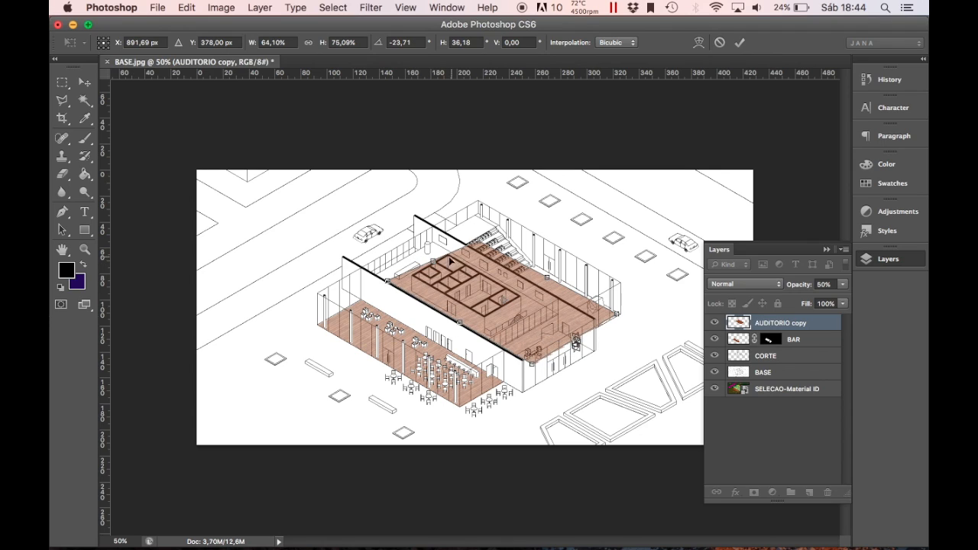
left_click_drag(481, 243, 477, 239)
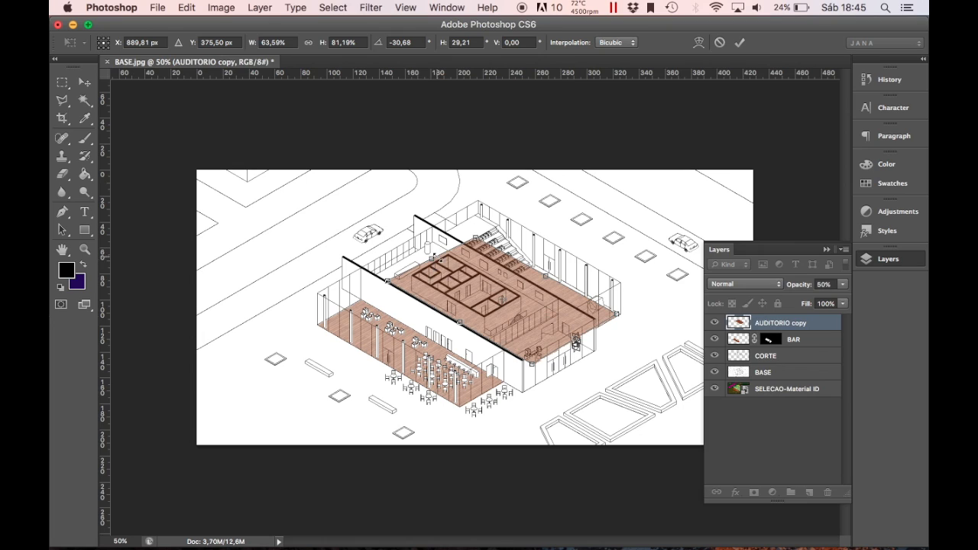
left_click_drag(495, 278, 519, 275)
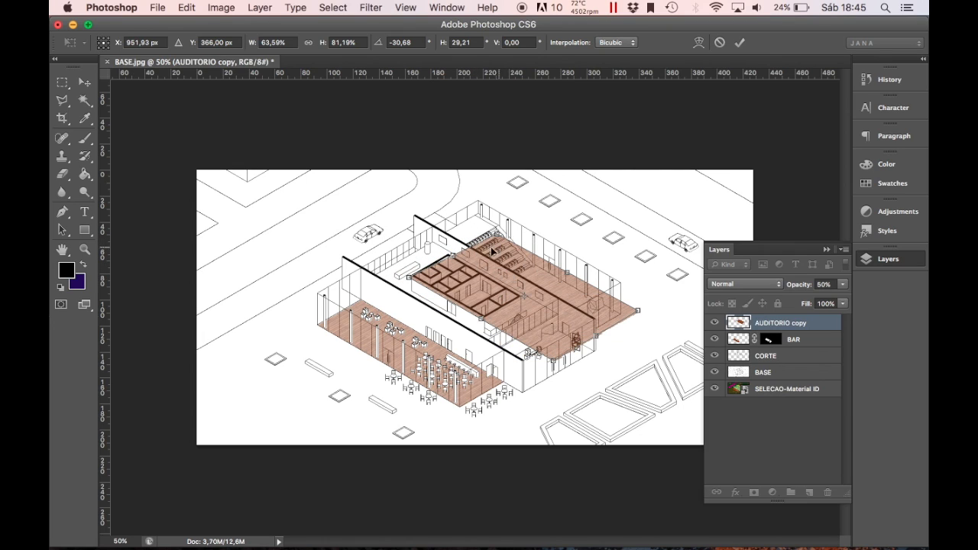
Scale the wood to about 75.74% width and 90.75% height, align it with the auditorium floor's edges and apply the transform.
left_click_drag(496, 233, 497, 208)
left_click_drag(545, 269, 537, 271)
key("Up")
key("Up")
key("Up")
key("Up")
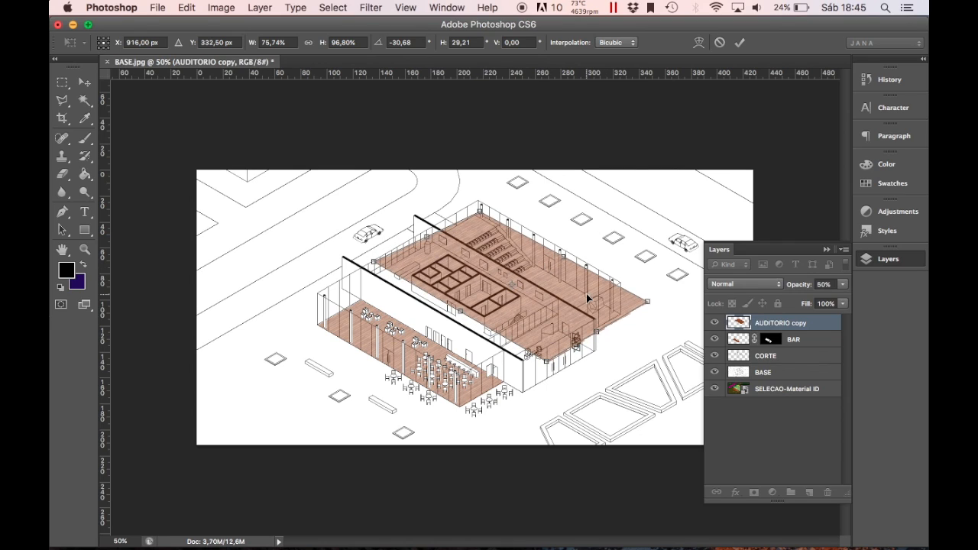
left_click_drag(375, 263, 384, 266)
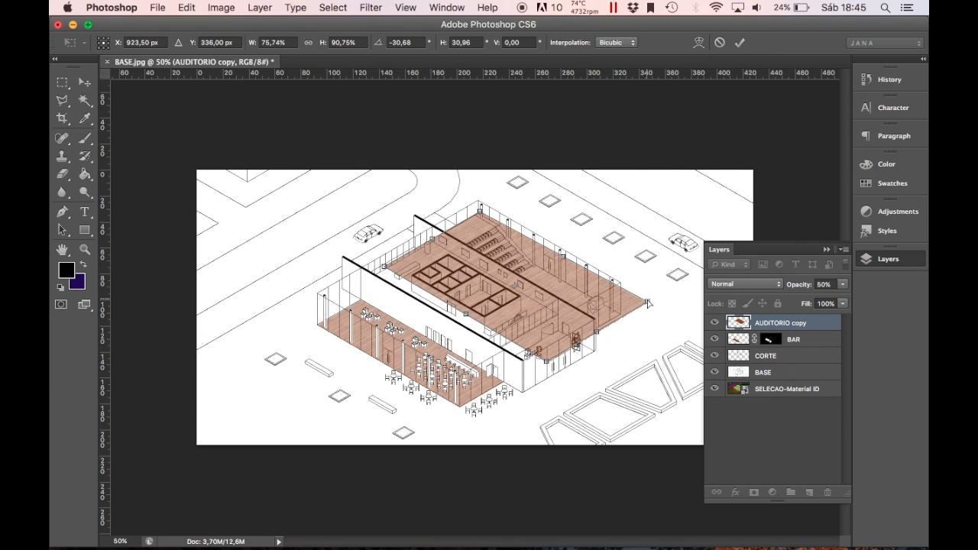
key("Return")
Select the auditorium floor's colour on SELECAO-Material ID and mask the AUDITORIO copy layer with that selection.
left_click(778, 391)
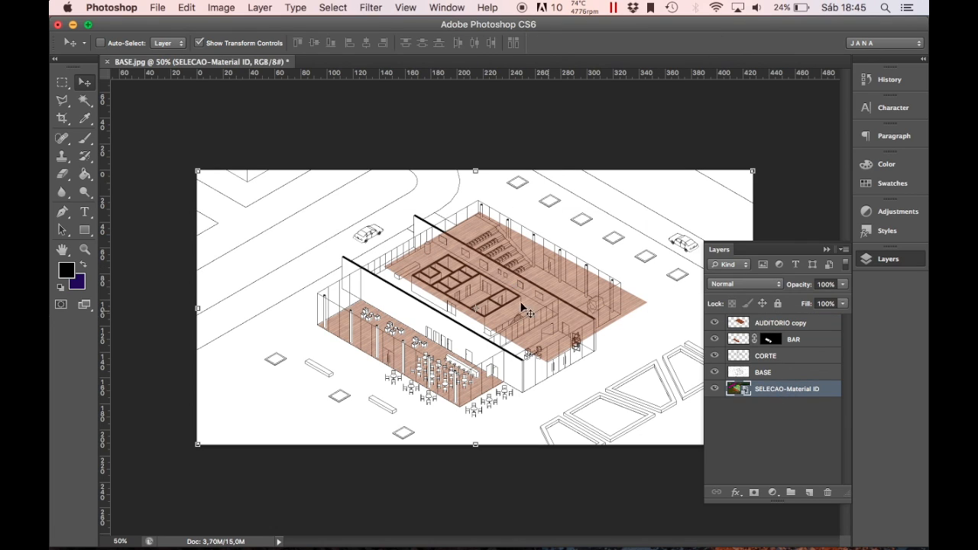
key("w")
left_click(562, 302)
left_click(784, 323)
left_click(753, 492)
key("m")
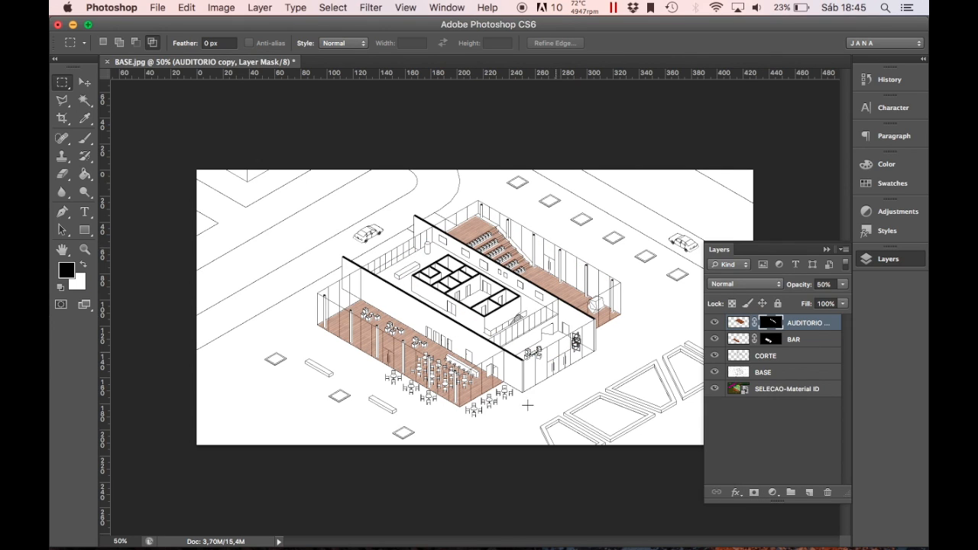
Place the CONCRETO texture in the drawing, scaled to about 48% and positioned over the upper left of the building.
left_click(109, 517)
left_click_drag(454, 321, 466, 428)
left_click_drag(406, 171, 285, 217)
left_click_drag(344, 346, 353, 370)
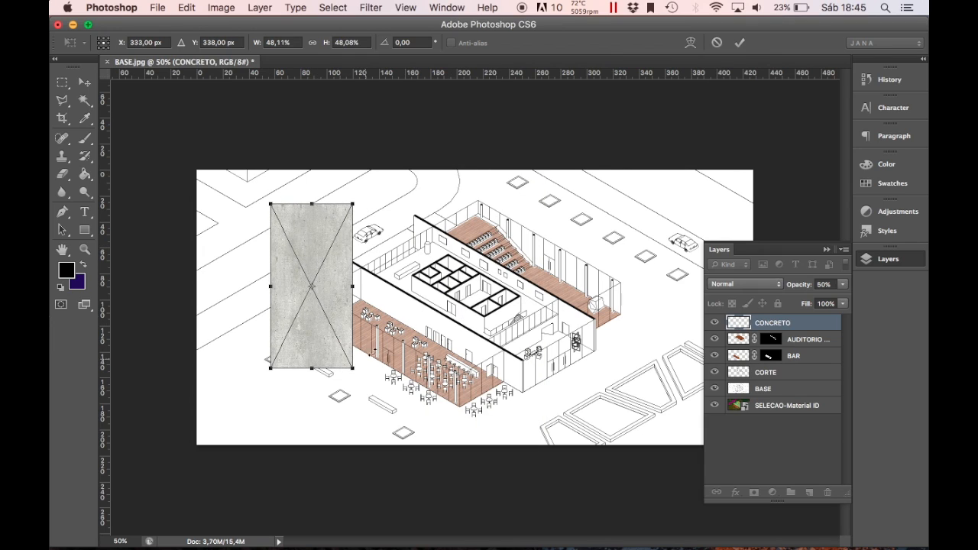
key("Return")
Duplicate the concrete texture sideways three times into a continuous strip and merge all the CONCRETO layers.
key("v")
left_click_drag(319, 246, 543, 246)
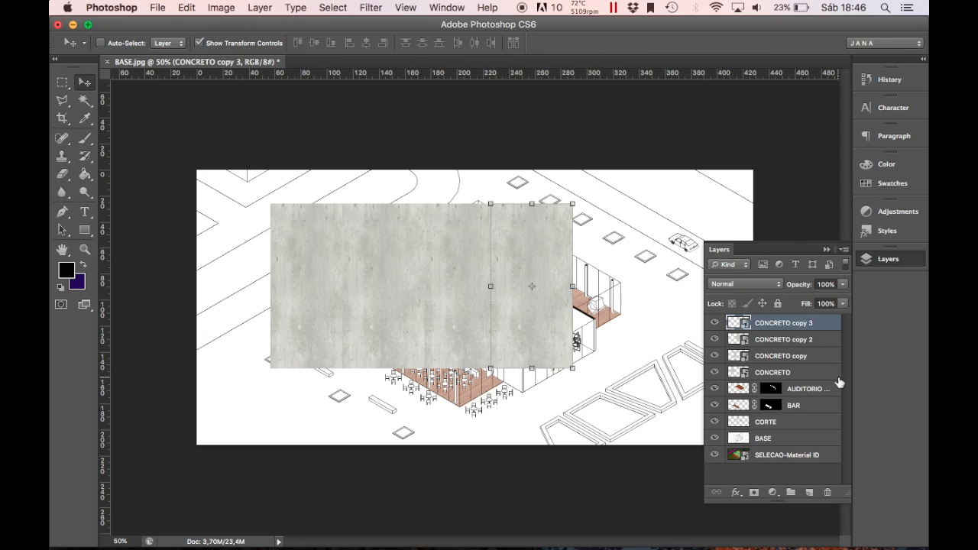
left_click(837, 372, "shift")
right_click(803, 329)
left_click(743, 402)
Rename the merged concrete layer PRINCIPAL, move it over the building's central area and hide it.
double_click(784, 324)
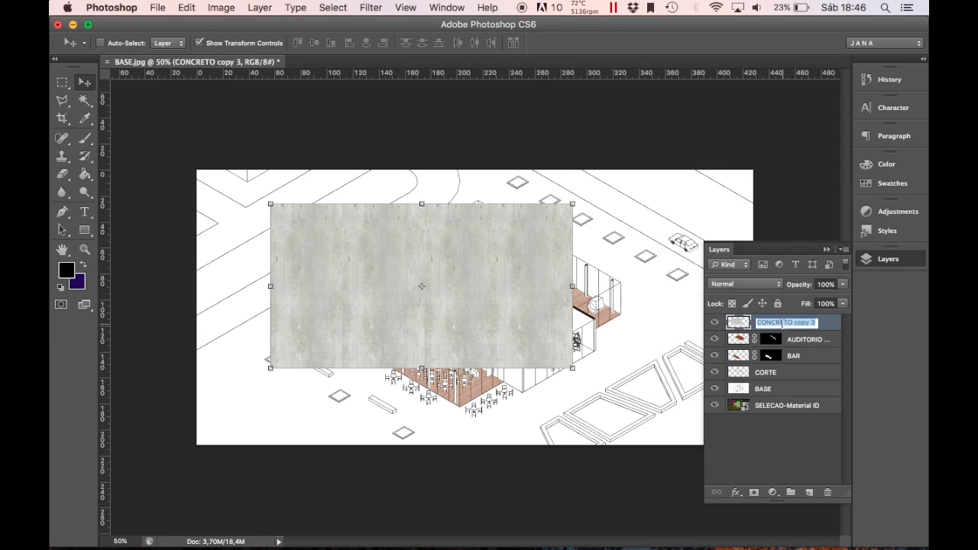
type("PRINCIPAL")
key("Return")
left_click_drag(512, 294, 565, 326)
left_click(715, 322)
Select the central floor's colour on SELECAO-Material ID, show the PRINCIPAL layer and mask it with that selection.
left_click(808, 405)
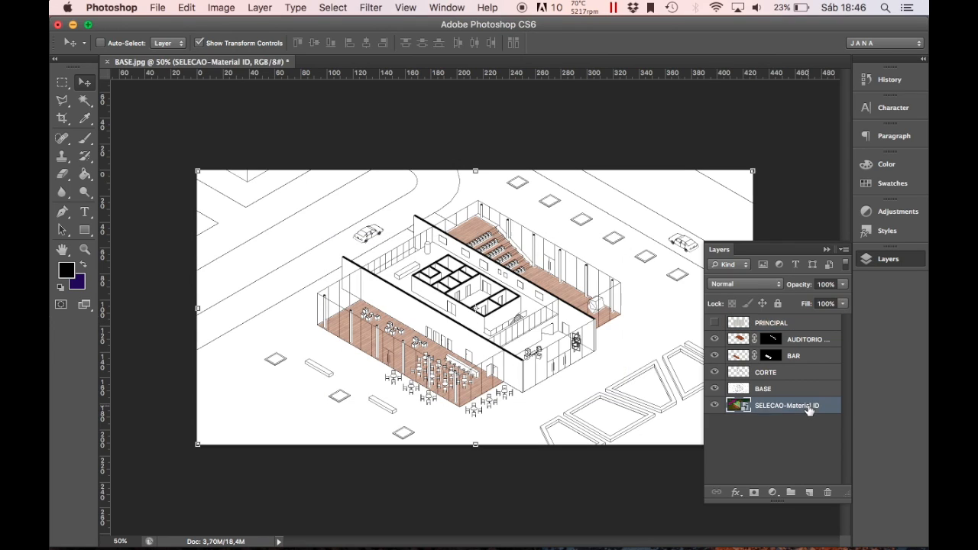
key("w")
left_click(432, 277)
key("l")
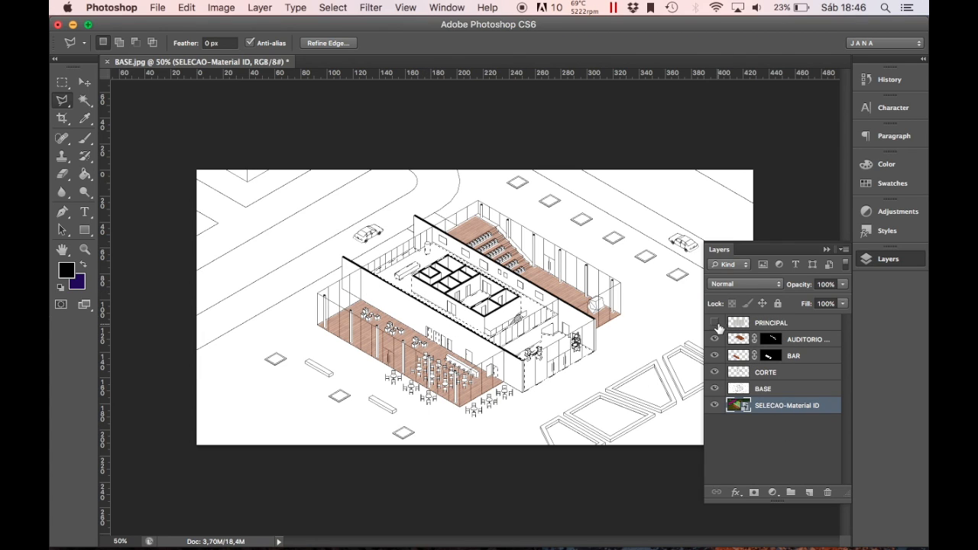
left_click(715, 323)
left_click(772, 323)
left_click(753, 492)
key("m")
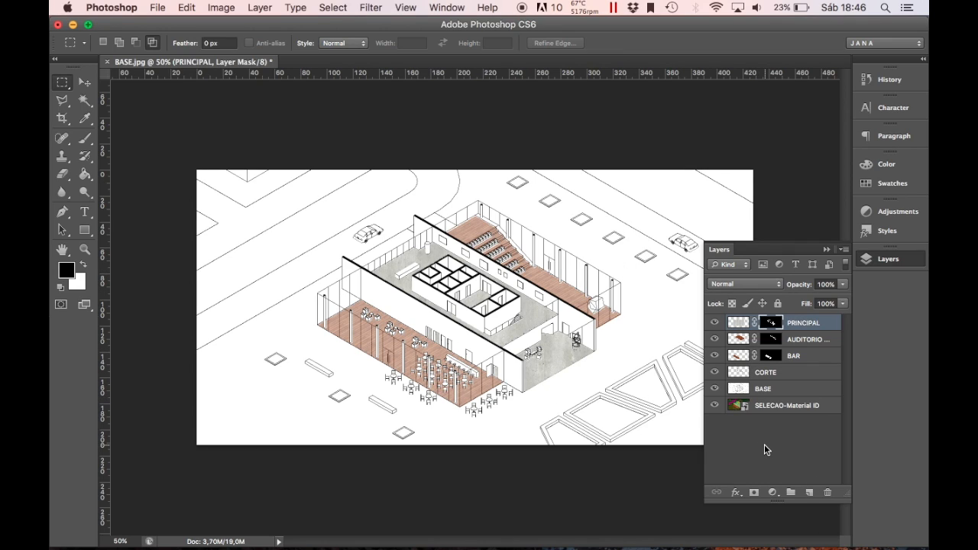
Try to edit the PRINCIPAL mask inside a polygonal selection of the glass façade at the end of the central volume.
key("l")
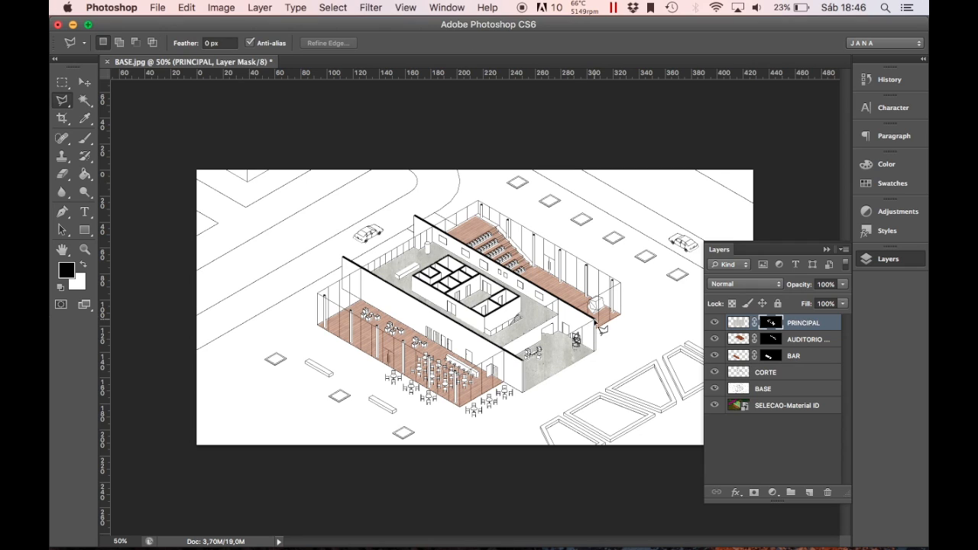
key("super+plus")
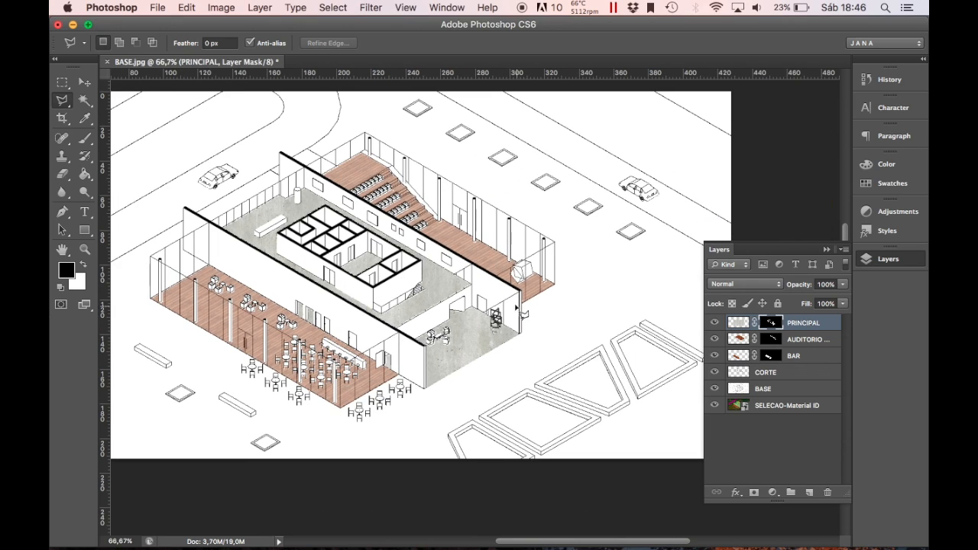
left_click(425, 390)
left_click(521, 334)
double_click(521, 290)
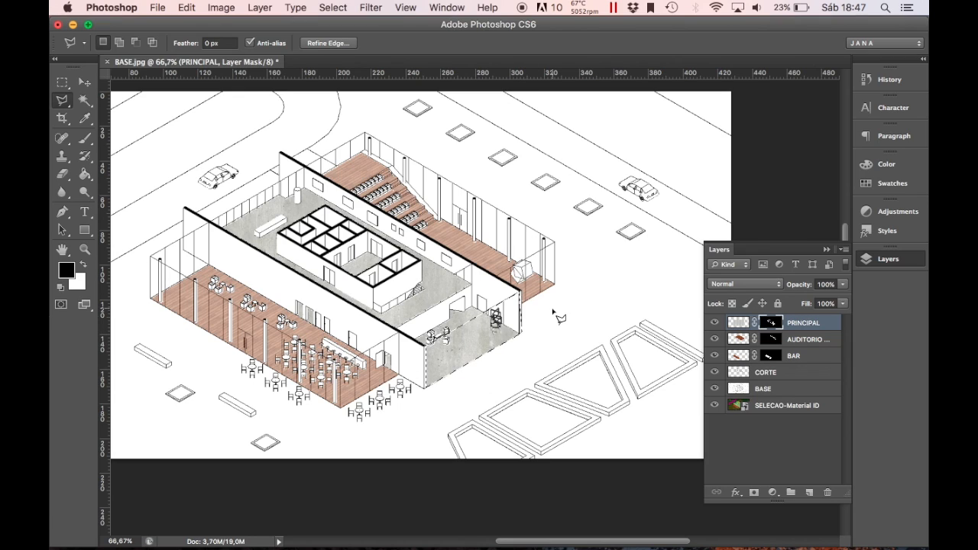
key("BackSpace")
key("super+d")
key("alt+super+z")
key("alt+super+z")
key("super+d")
key("m")
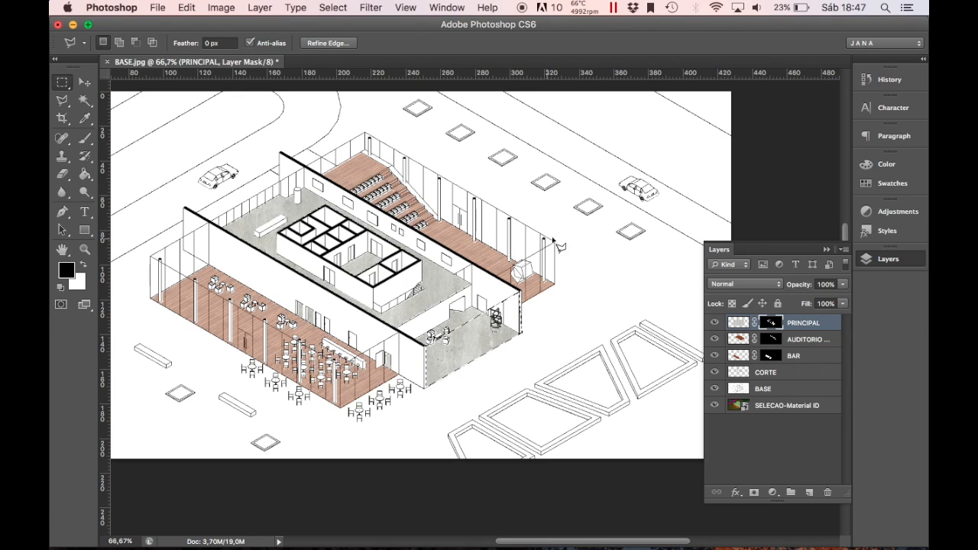
Set the PRINCIPAL concrete layer's opacity to 50%.
key("super+minus")
key("super+2")
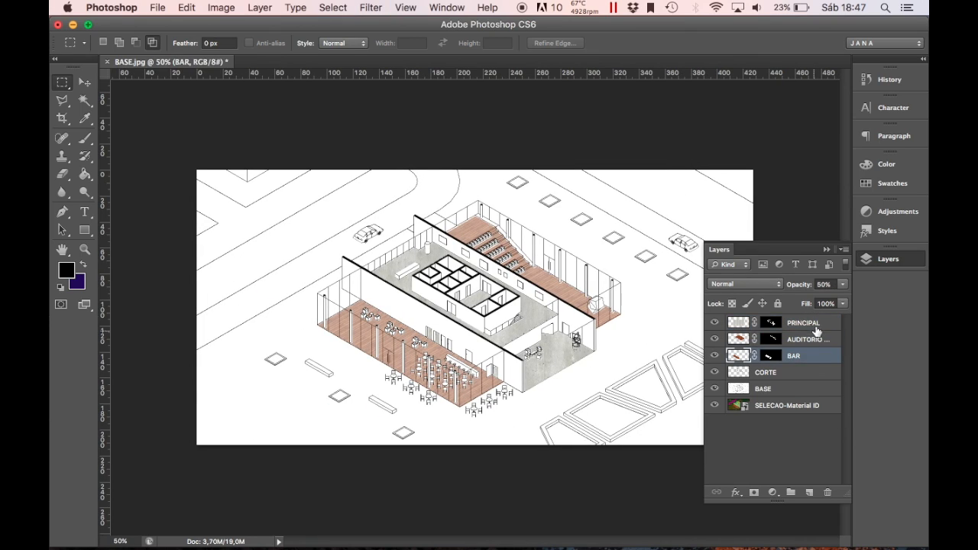
type("50")
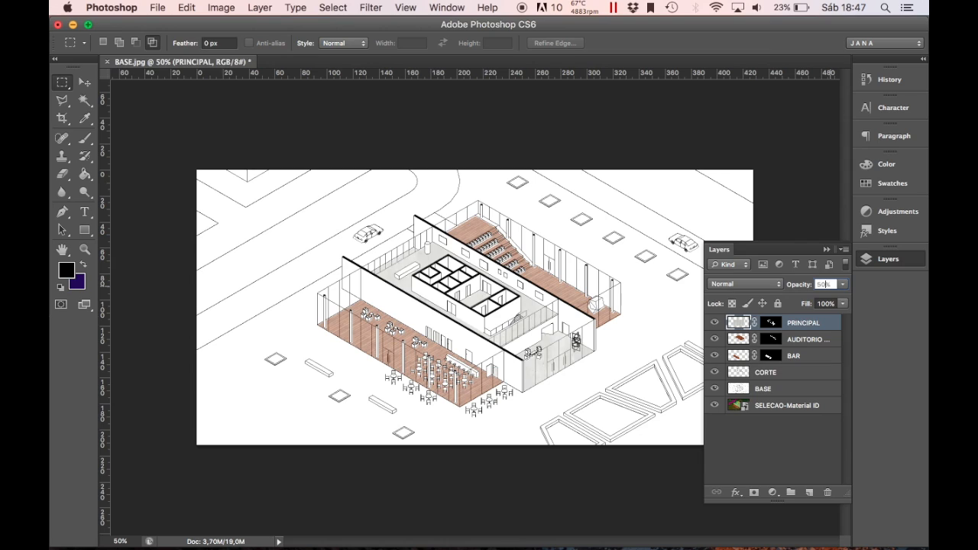
key("Return")
Create a new layer named VIDRO above PRINCIPAL.
key("super+shift+n")
type("VIDRO")
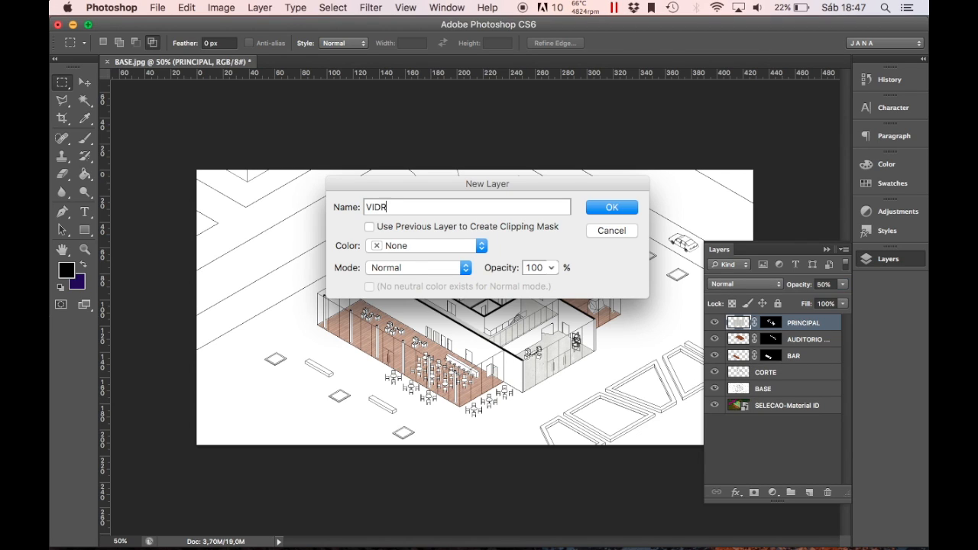
key("Return")
Fill a polygonal selection of the bar volume's outer glass façades with white (ffffff) on the VIDRO layer and deselect.
key("l")
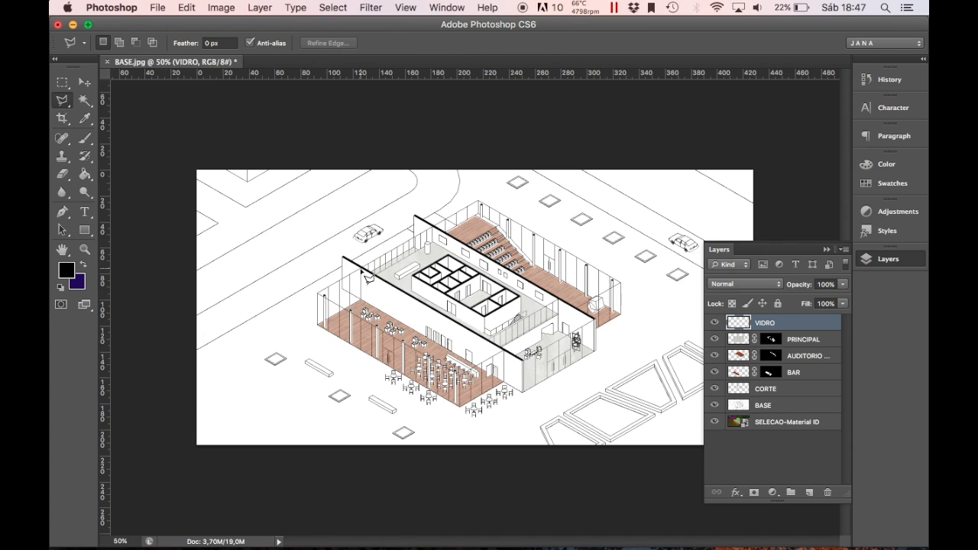
scroll(369, 280, "up", 1)
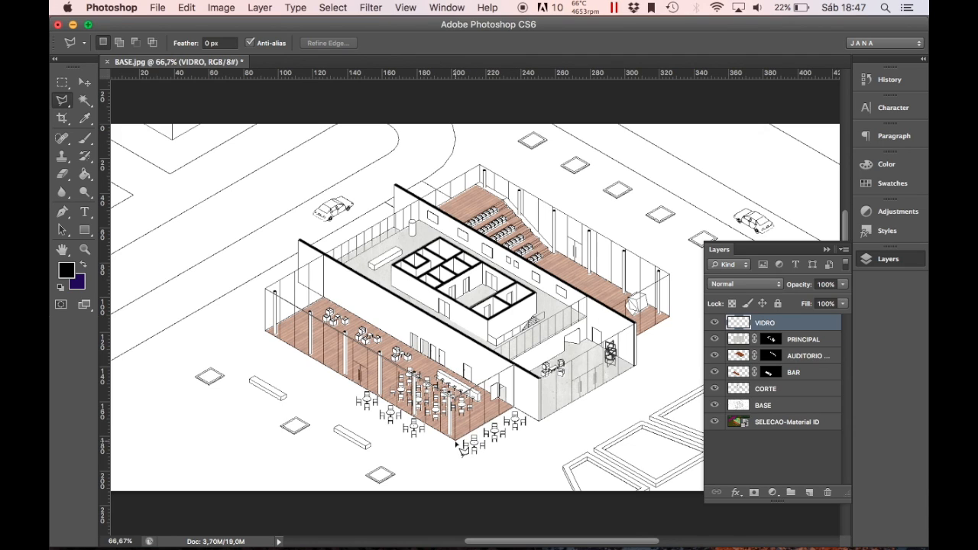
left_click(266, 335)
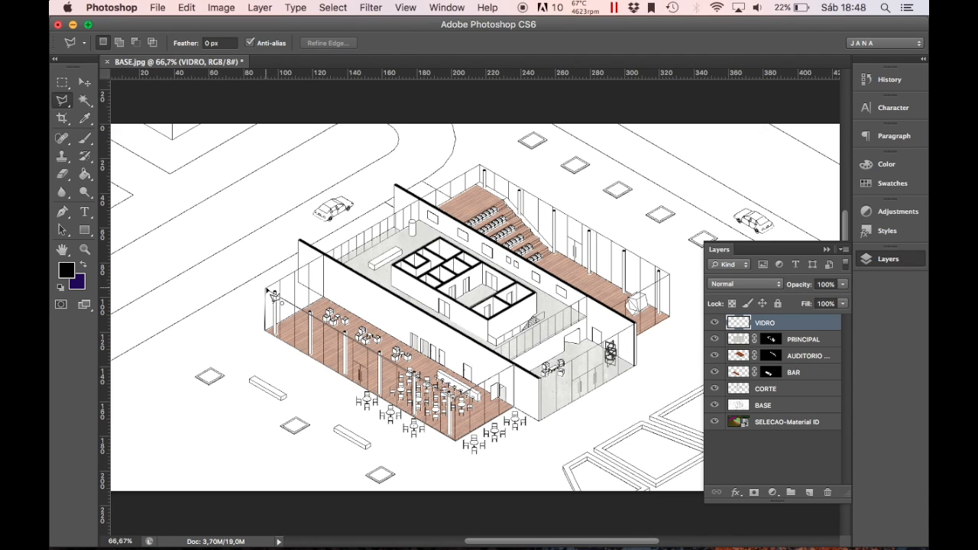
left_click(66, 270)
left_click(232, 239)
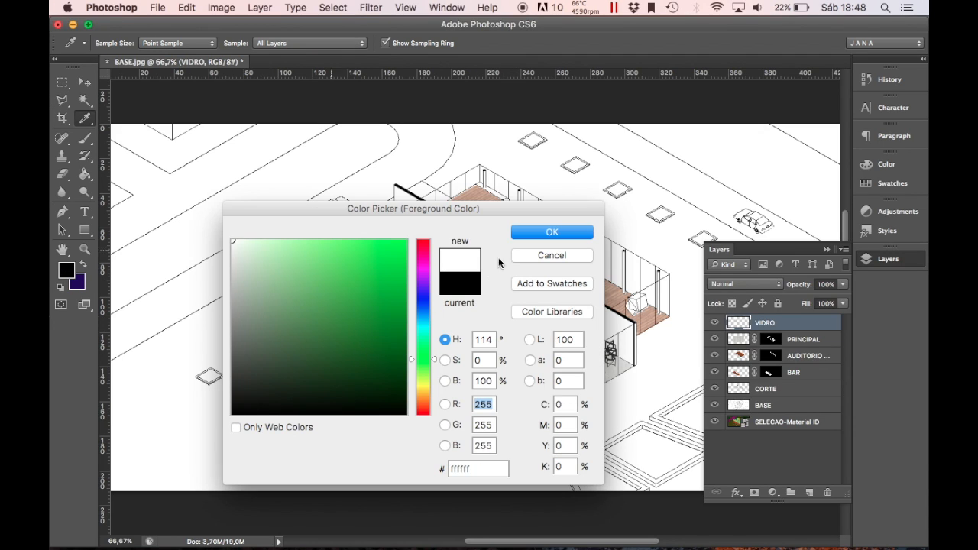
left_click(552, 232)
key("g")
left_click(334, 349)
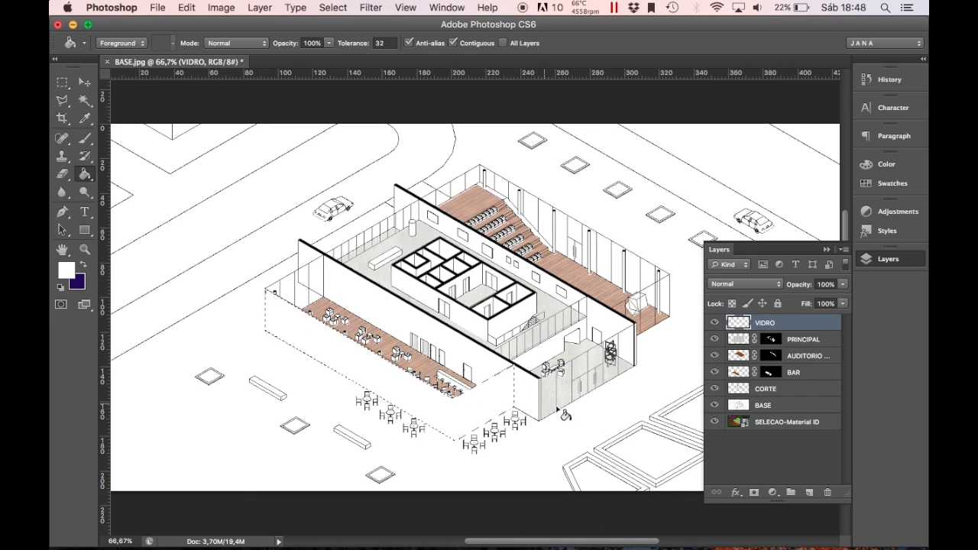
key("super+d")
Fill a polygonal selection of the central volume's front glass façade with white on VIDRO and deselect.
key("l")
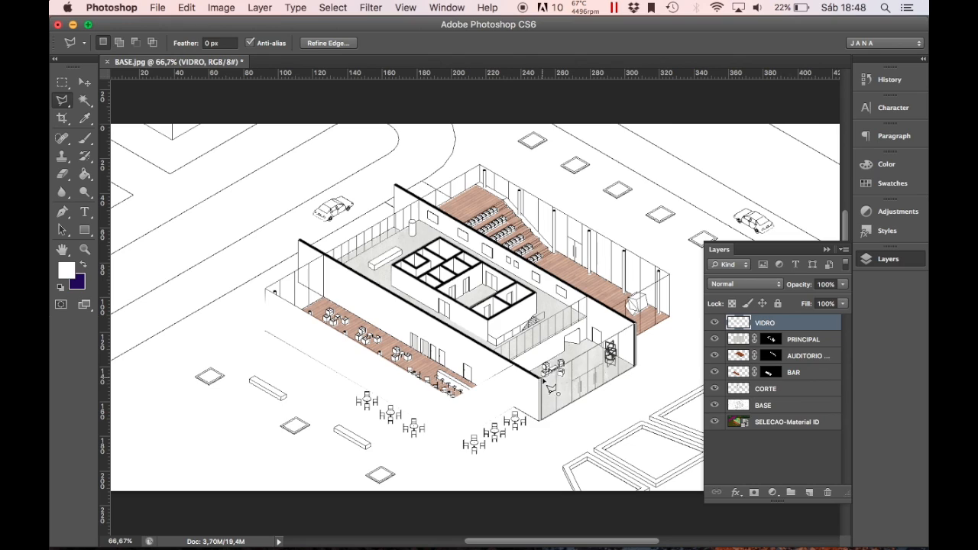
key("g")
left_click(575, 360)
key("l")
key("super+d")
Outline the glass partition beside the central volume's stair, fill it with white on VIDRO and deselect.
left_click(527, 362)
left_click(590, 320)
left_click(590, 297)
left_click(494, 341)
key("g")
left_click(485, 337)
key("l")
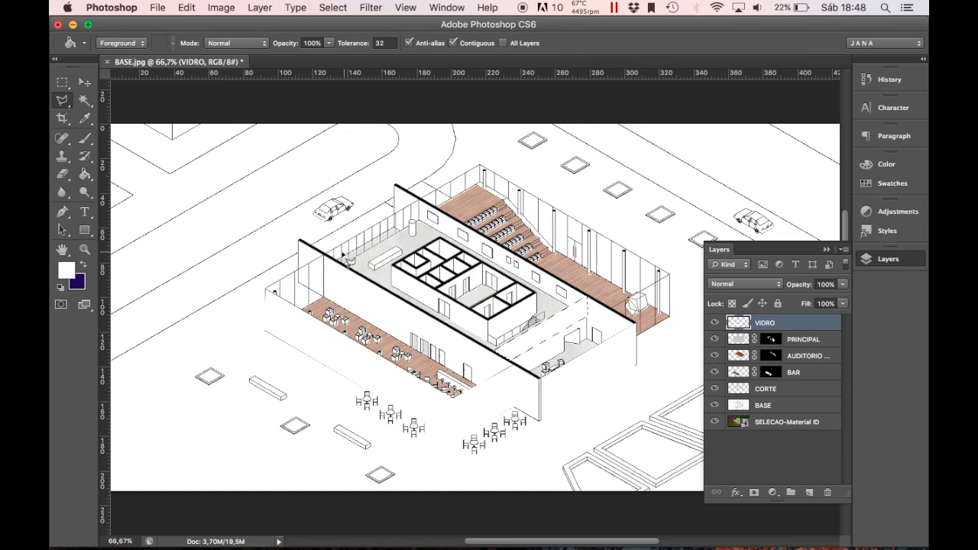
key("super+d")
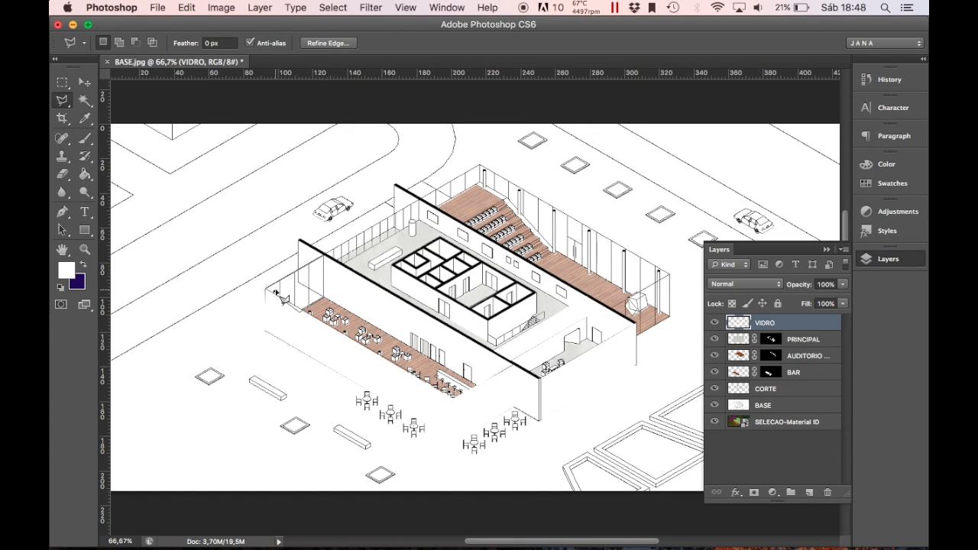
Outline the bar volume's short rear glass façade, fill it with white on VIDRO and deselect.
left_click(267, 292)
key("g")
left_click(313, 294)
key("l")
key("super+d")
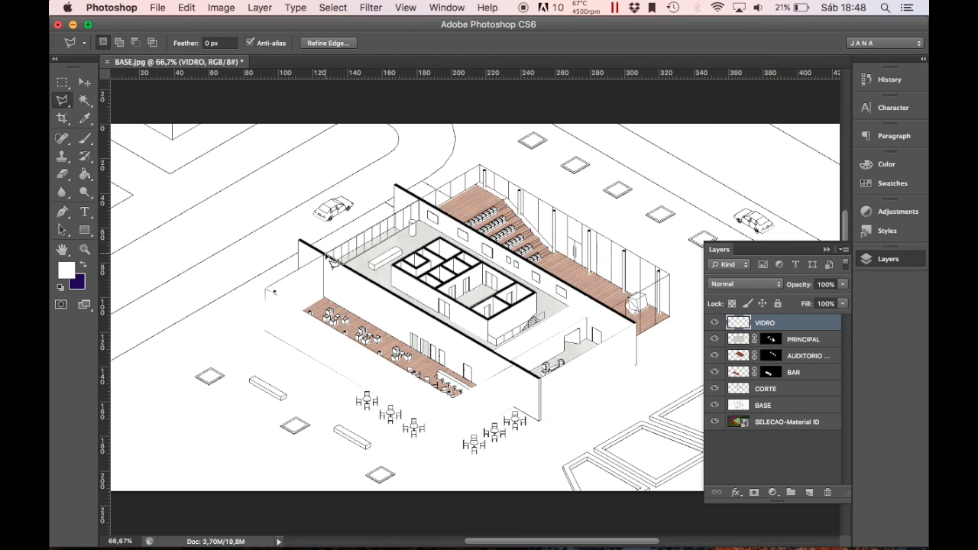
Subtract the opaque elements from the central volume's rear façade selection using SELECAO-Material ID, then fill it with white on VIDRO.
key("alt+comma")
key("w")
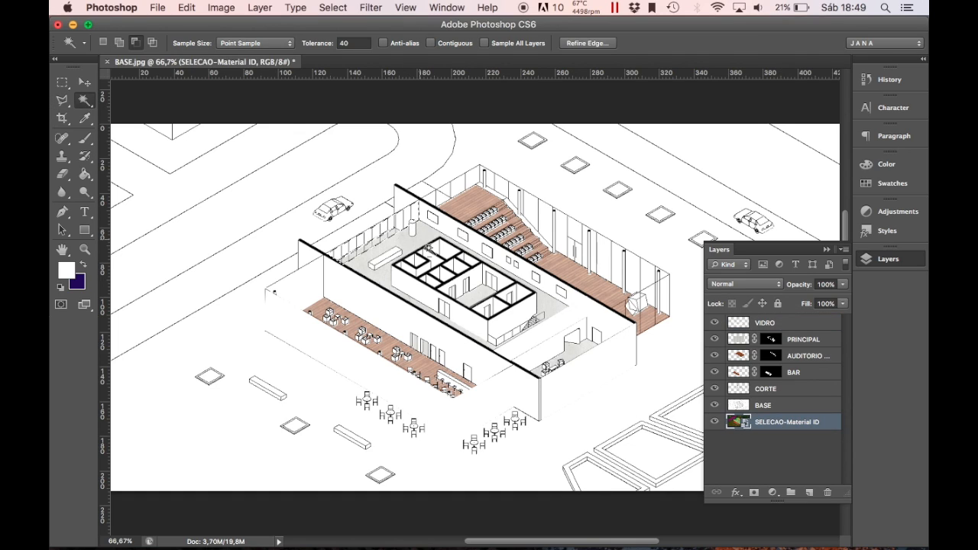
key("alt+period")
key("g")
left_click(372, 251)
key("b")
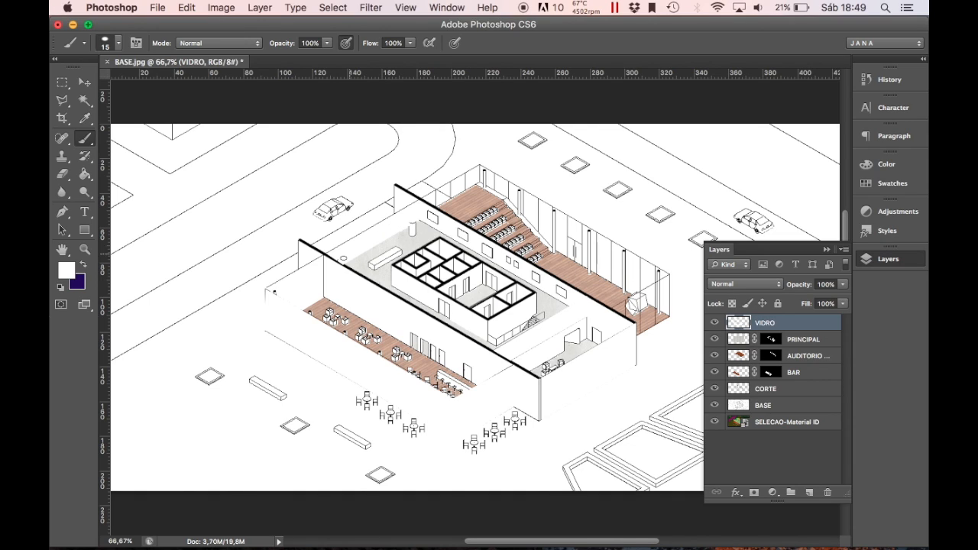
key("m")
Outline the auditorium volume's short rear glass façade and fill it with white on VIDRO.
key("l")
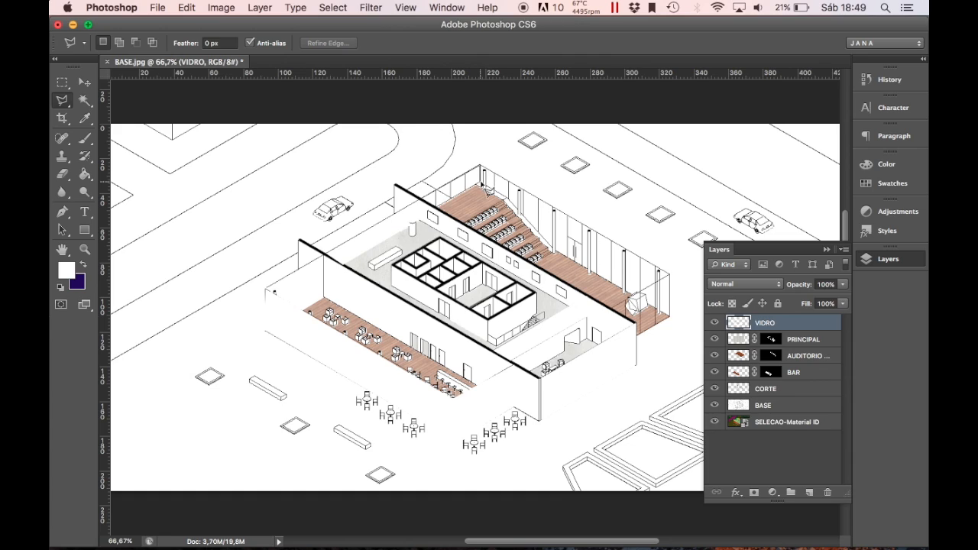
left_click(453, 200)
key("g")
key("l")
Outline the auditorium's long glass façade and subtract its columns from the selection using SELECAO-Material ID.
left_click(481, 171)
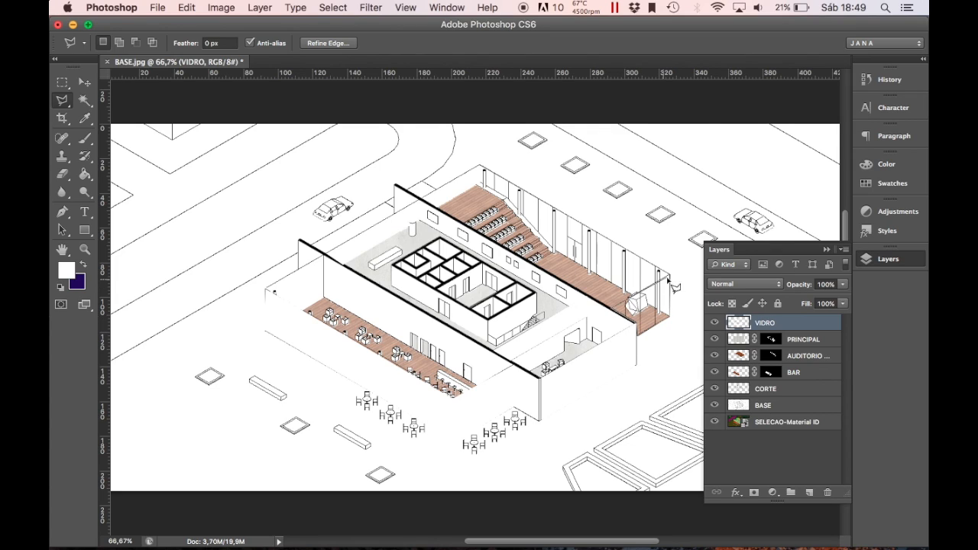
left_click(634, 303)
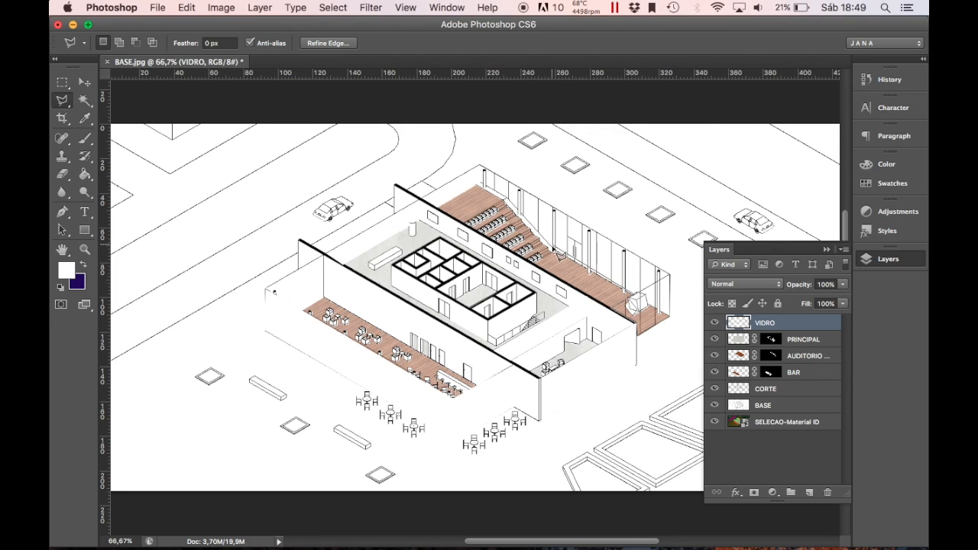
left_click(481, 184)
key("w")
left_click(791, 422)
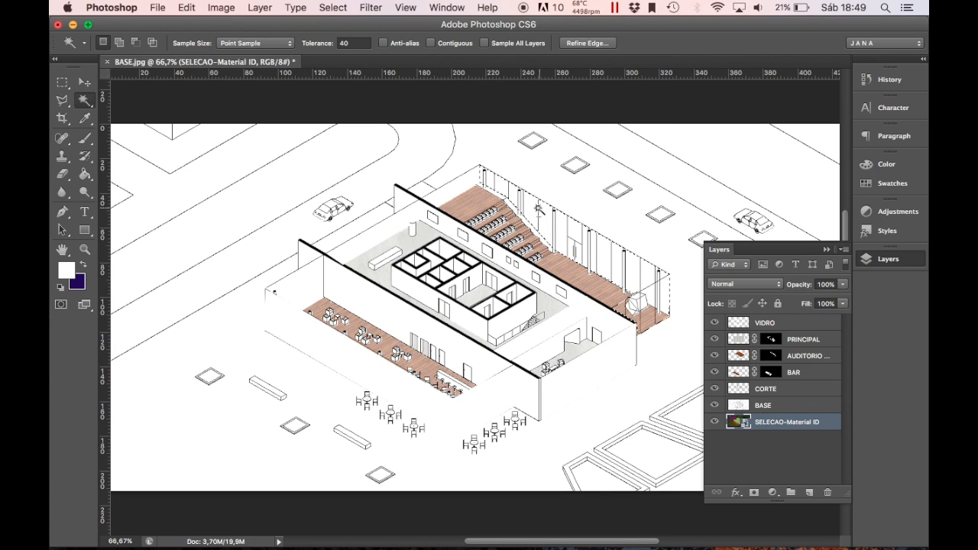
key("super+plus")
scroll(474, 306, "down", 3)
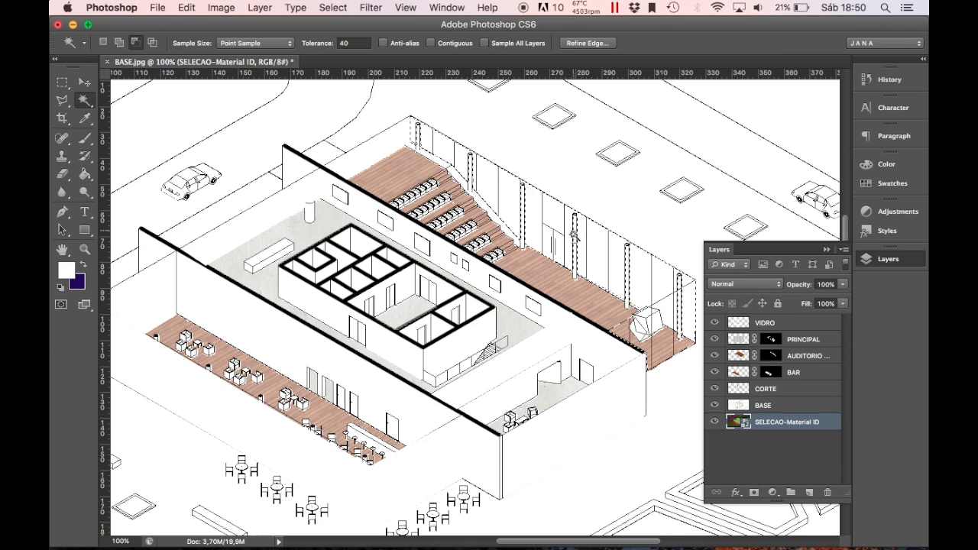
Fill the selected auditorium façade with white on the VIDRO layer and deselect.
key("super+minus")
key("g")
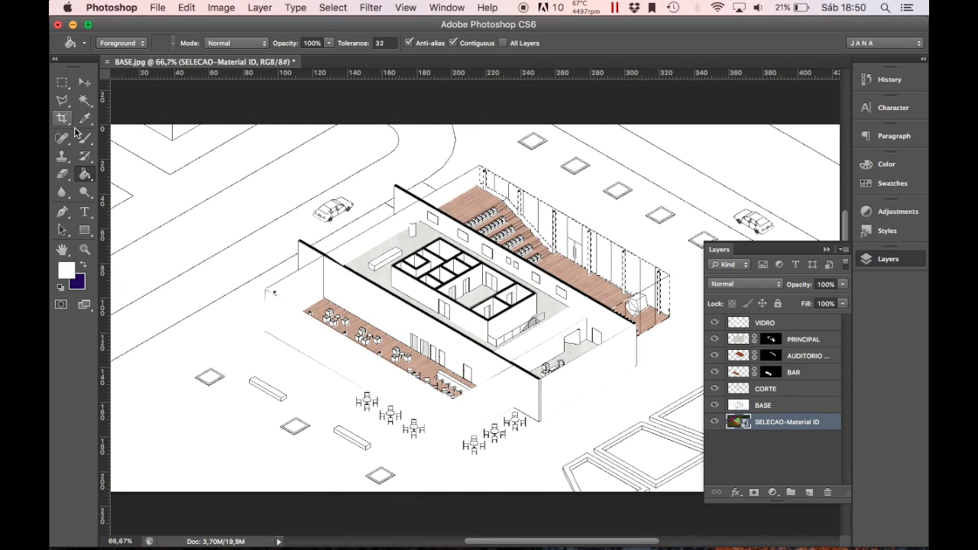
left_click(795, 323)
key("super+minus")
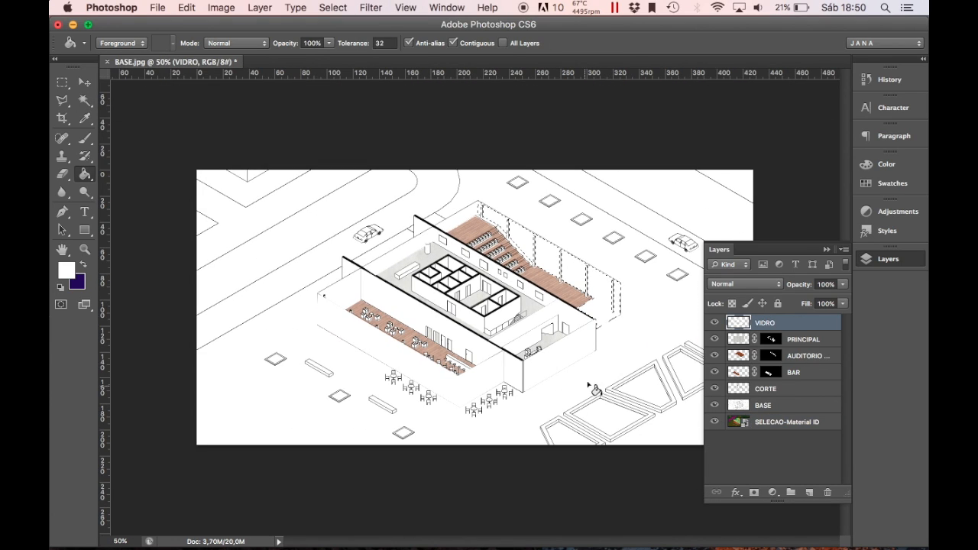
key("m")
key("super+d")
Set the VIDRO layer's opacity to 50%.
key("super+plus")
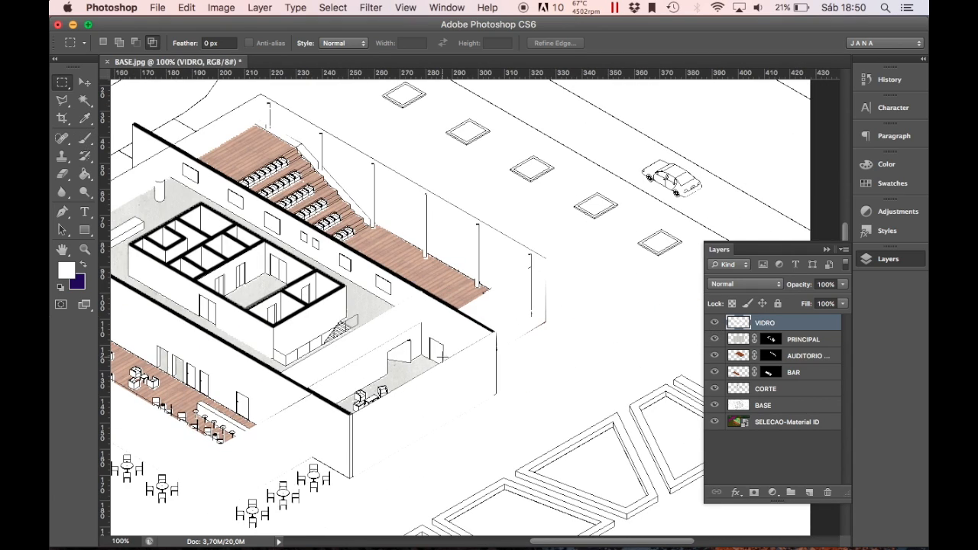
double_click(826, 284)
type("50")
key("Return")
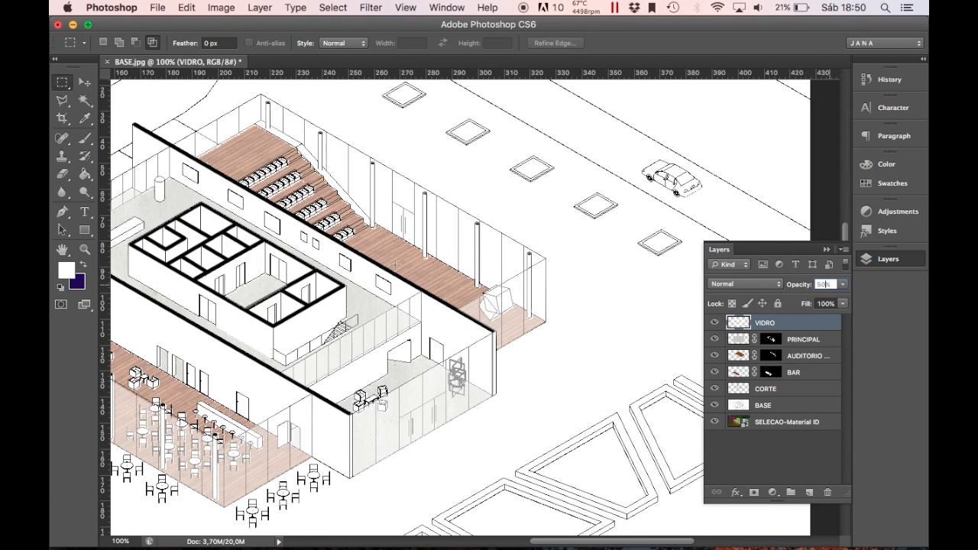
left_click(85, 138)
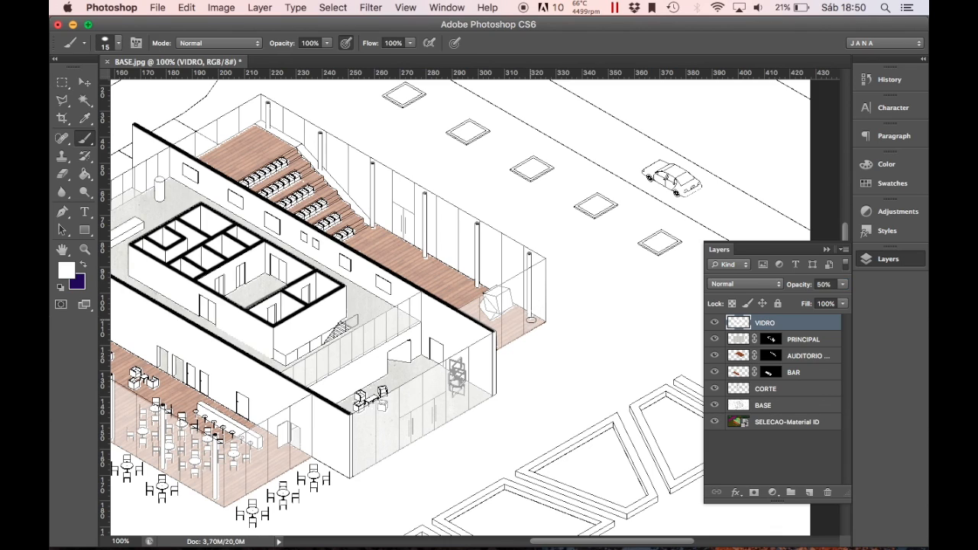
key("super+minus")
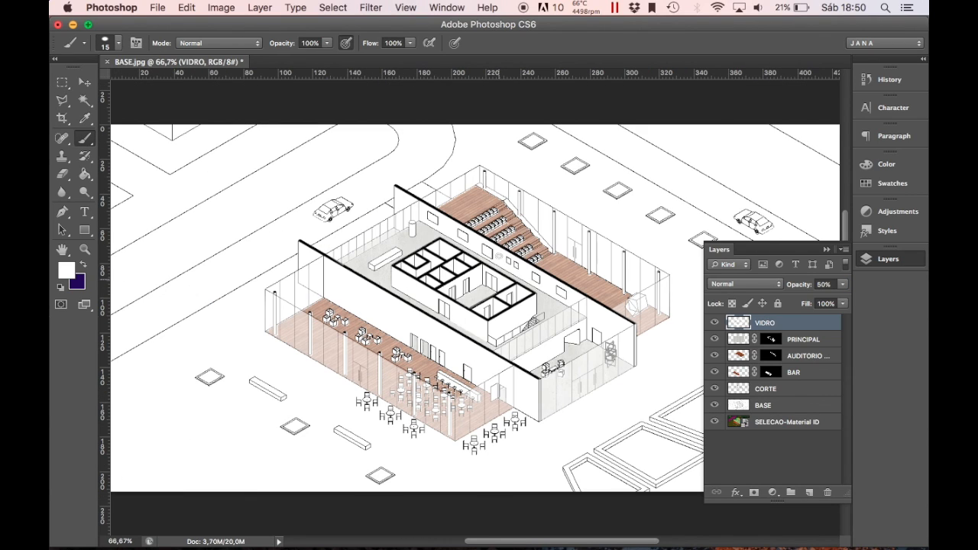
Set the VIDRO layer's opacity to 35%.
key("m")
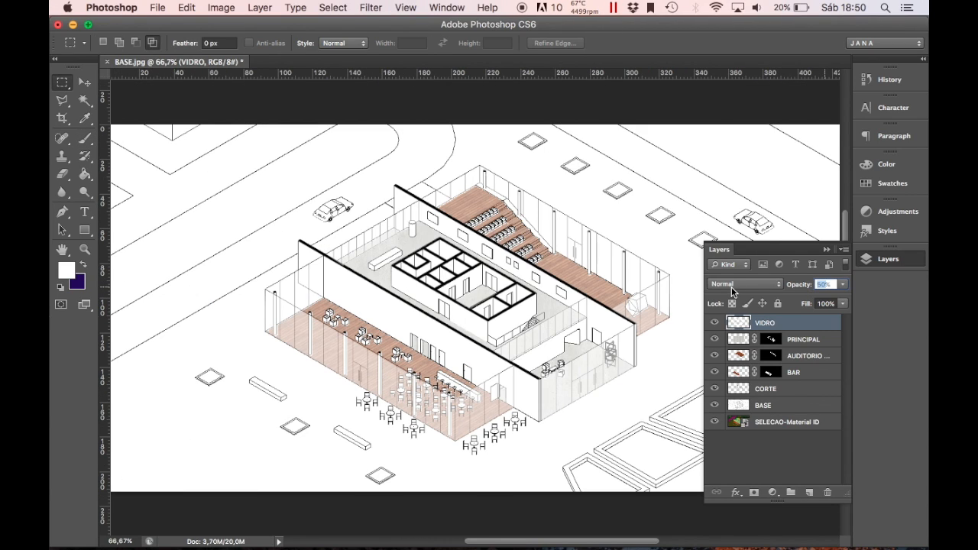
key("3")
key("4")
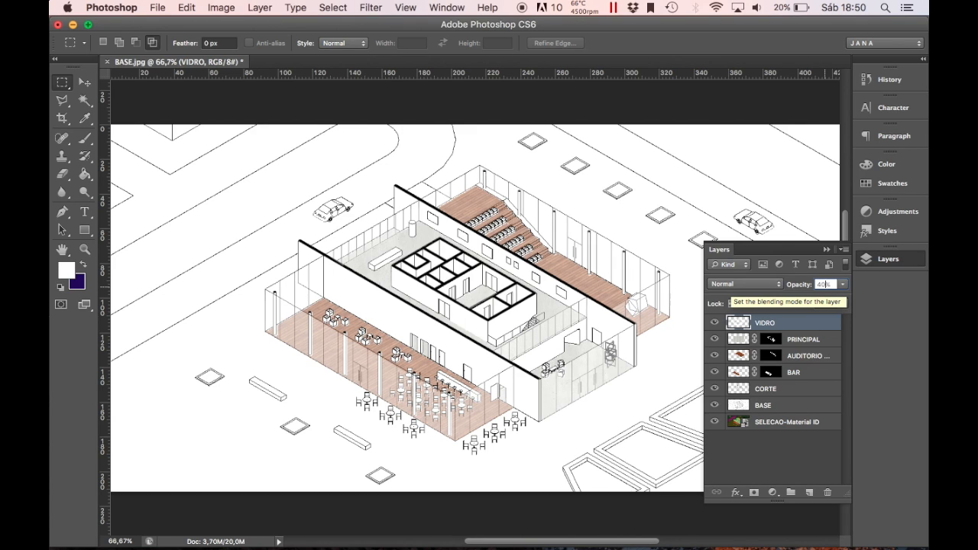
key("3")
key("5")
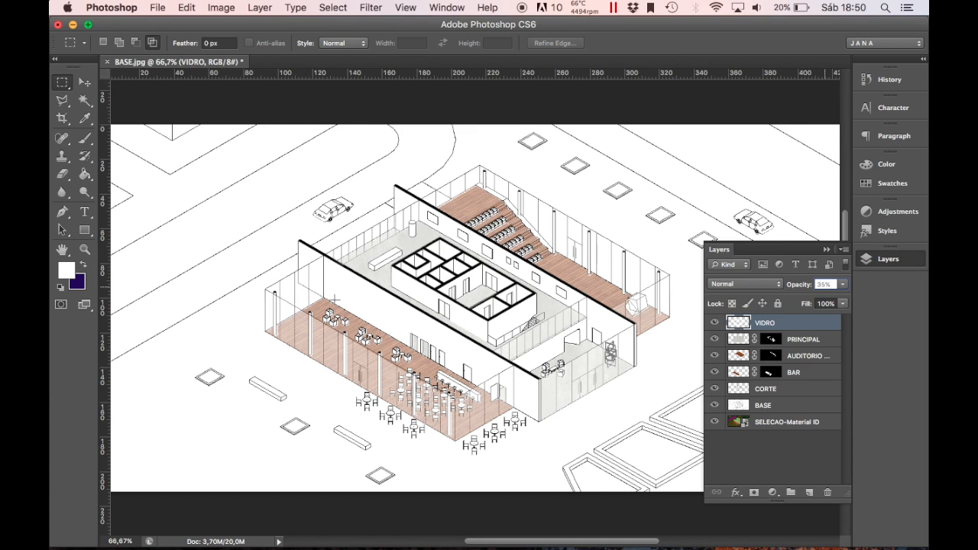
key("super+minus")
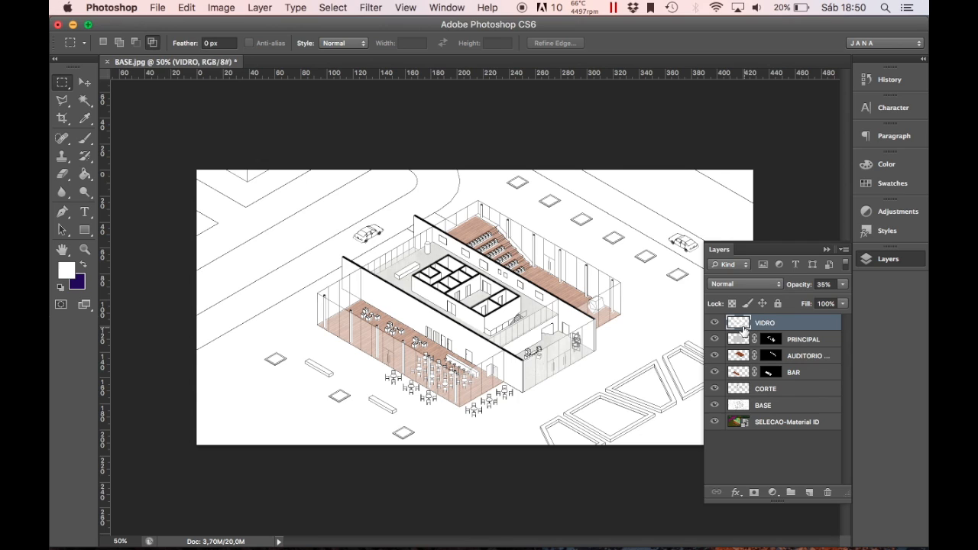
Place INTERTRAVADO.png from the materiais folder in Finder into BASE.jpg, scaled to 3.25%.
left_click(716, 322)
left_click(756, 466)
mouse_move(214, 528)
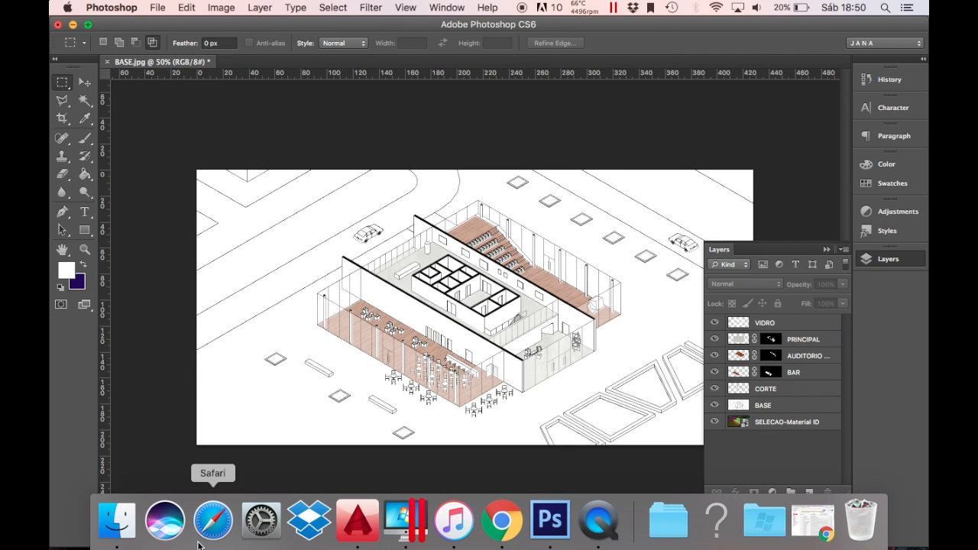
left_click(122, 528)
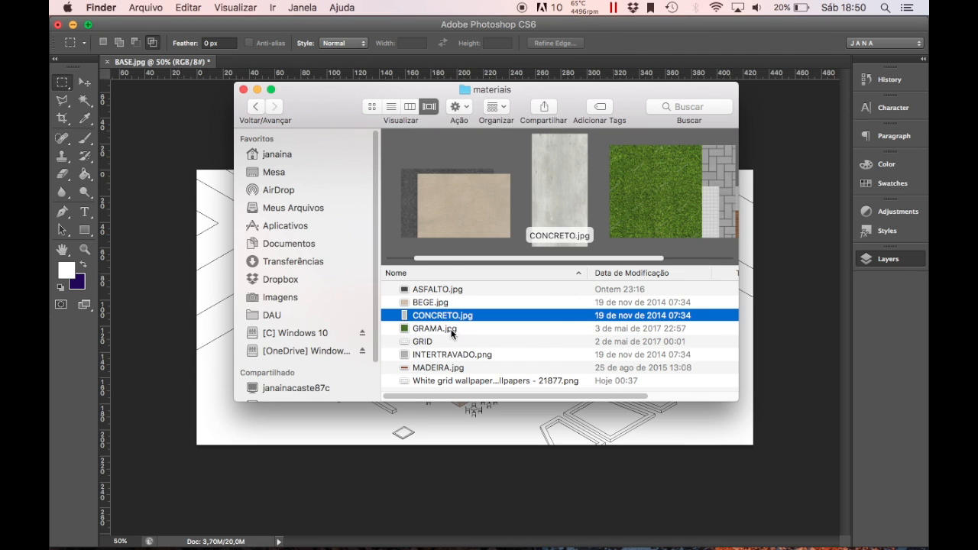
left_click_drag(469, 351, 528, 334)
left_click_drag(340, 173, 583, 416)
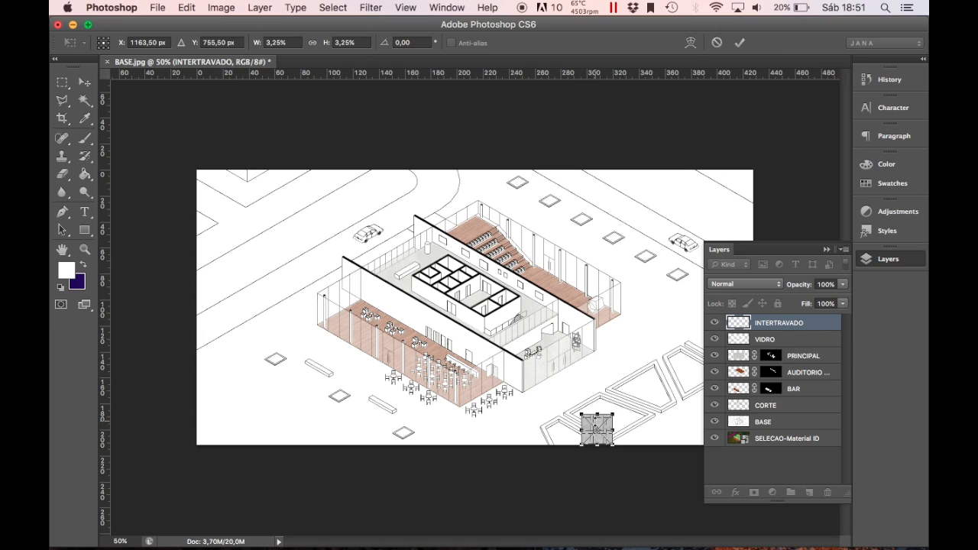
key("Return")
Move the INTERTRAVADO paving tile over the lower street area and duplicate it into a horizontal row of seven tiles.
key("v")
left_click_drag(657, 387, 298, 343)
right_click(763, 275)
left_click_drag(289, 385, 353, 378)
left_click_drag(353, 378, 470, 381)
key("ctrl+alt+t")
key("Return")
key("ctrl+alt+t")
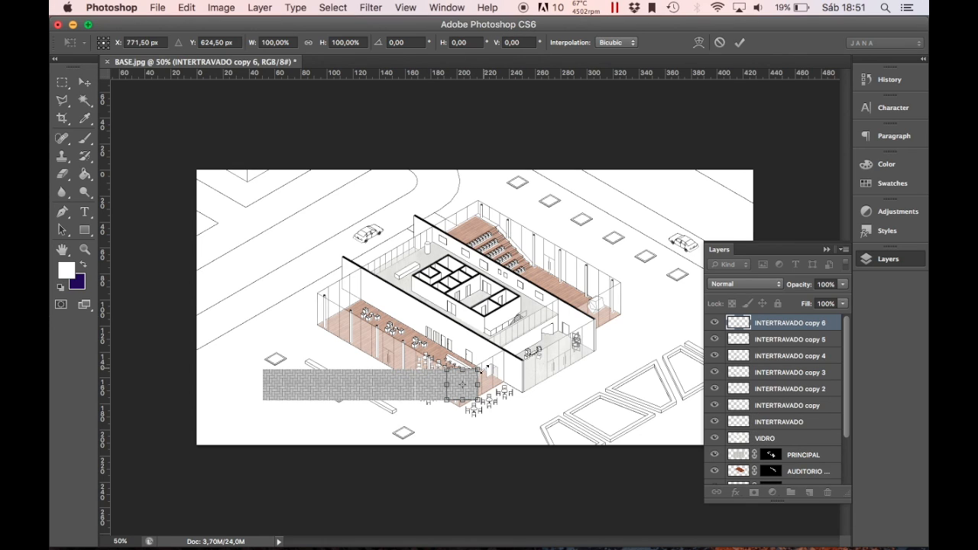
key("Return")
Merge the paving tile layers into one row and duplicate that row seven times upward into a solid block.
left_click(808, 426, "shift")
right_click(808, 426)
left_click(734, 403)
left_click_drag(451, 378, 454, 170)
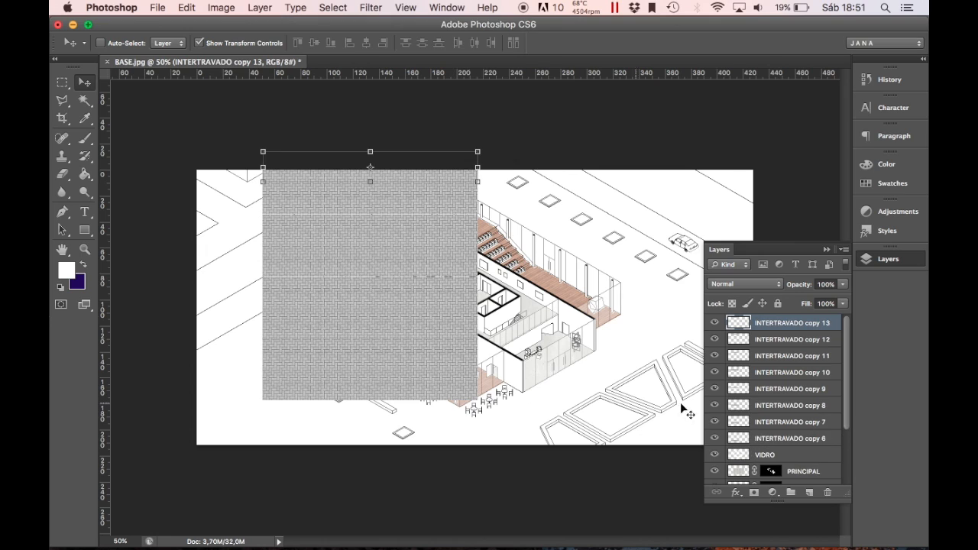
Merge the stacked paving rows, duplicate the block alongside itself and merge both blocks into one layer.
left_click(795, 438, "shift")
right_click(795, 438)
left_click(808, 402)
left_click_drag(375, 214, 627, 250)
left_click(786, 338, "shift")
right_click(786, 339)
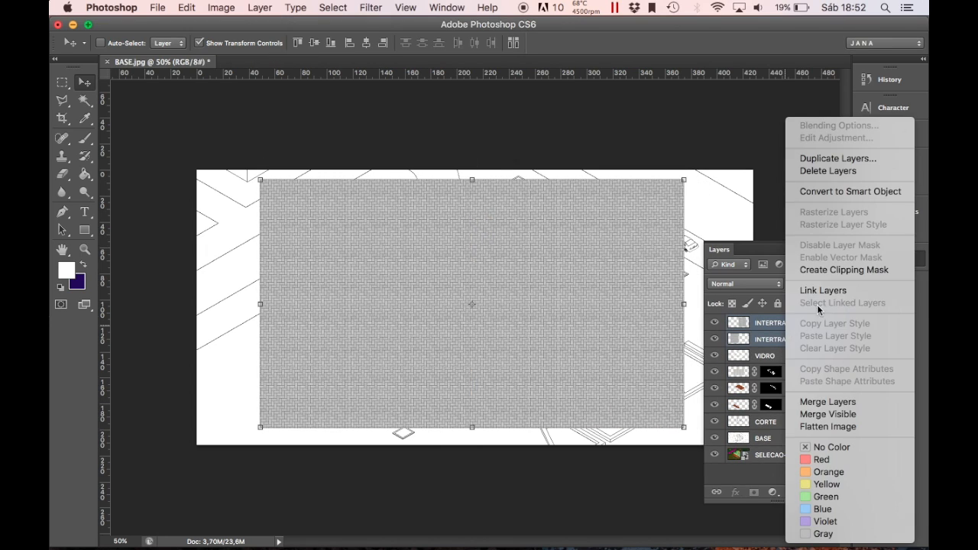
key("Return")
Scale the merged INTERTRAVADO paving down to about 67% and place it over the lower part of the drawing.
key("super+t")
left_click_drag(550, 310, 355, 334)
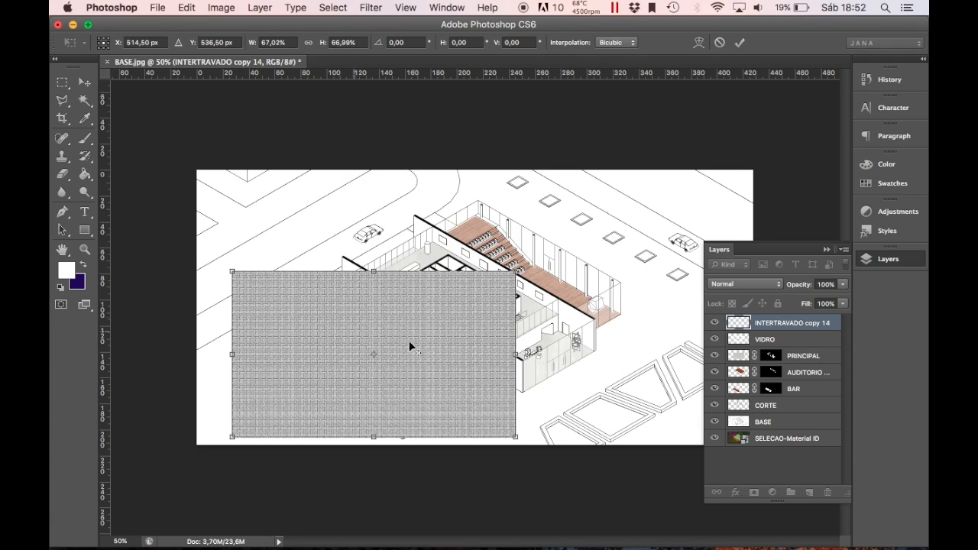
key("Return")
Duplicate the reduced paving block directly above itself and merge the two layers.
left_click_drag(444, 343, 447, 179)
left_click(780, 347, "shift")
right_click(780, 347)
left_click(841, 400)
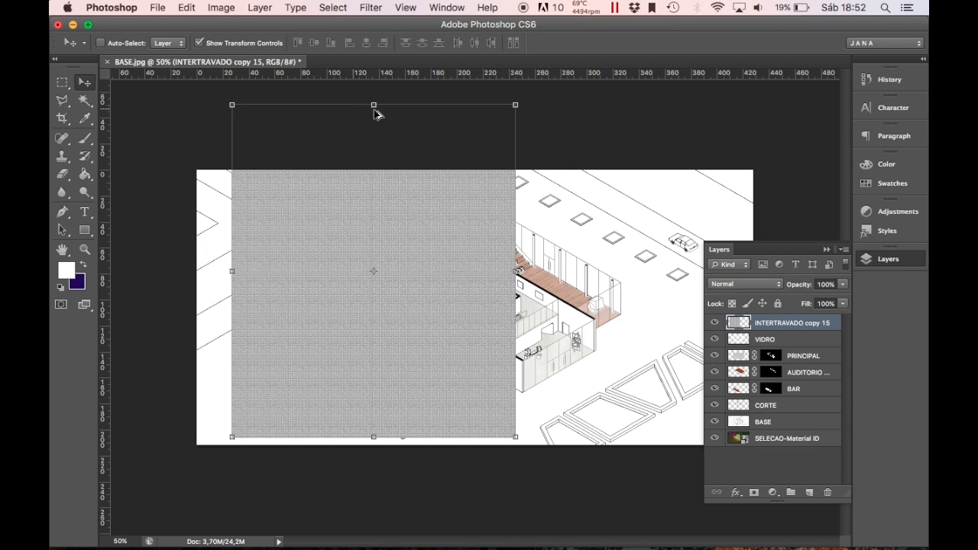
Compress and shear the paving block, set its opacity to 50%, and distort its corners towards the building's isometric angle.
left_click_drag(373, 106, 564, 235)
left_click_drag(376, 331, 515, 228)
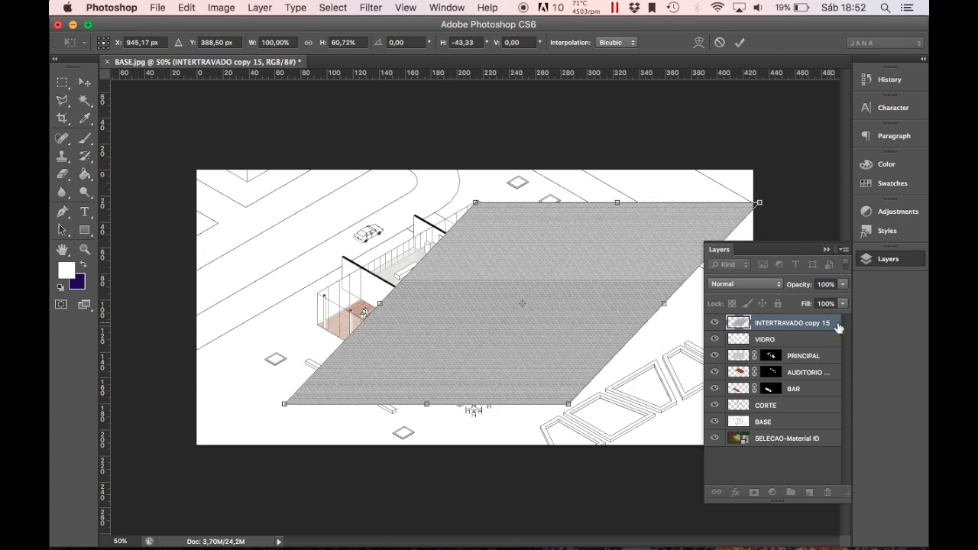
type("50")
left_click_drag(297, 403, 305, 287)
mouse_move(664, 303)
left_mouse_down()
mouse_move(586, 367)
mouse_move(656, 289)
mouse_move(639, 304)
mouse_move(648, 302)
left_mouse_up()
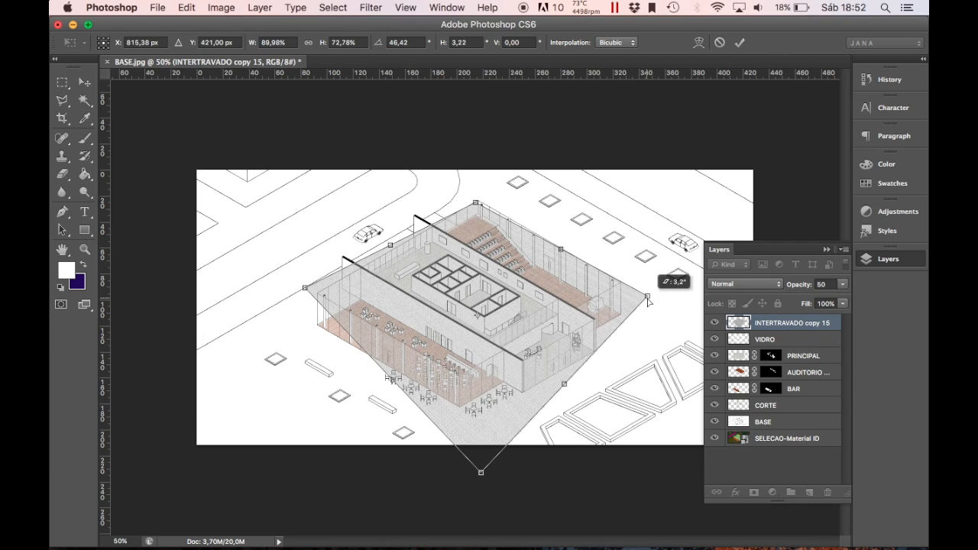
Distort the paving block's four corners so its edges run parallel to the building's glass façades.
left_click_drag(480, 205, 480, 202)
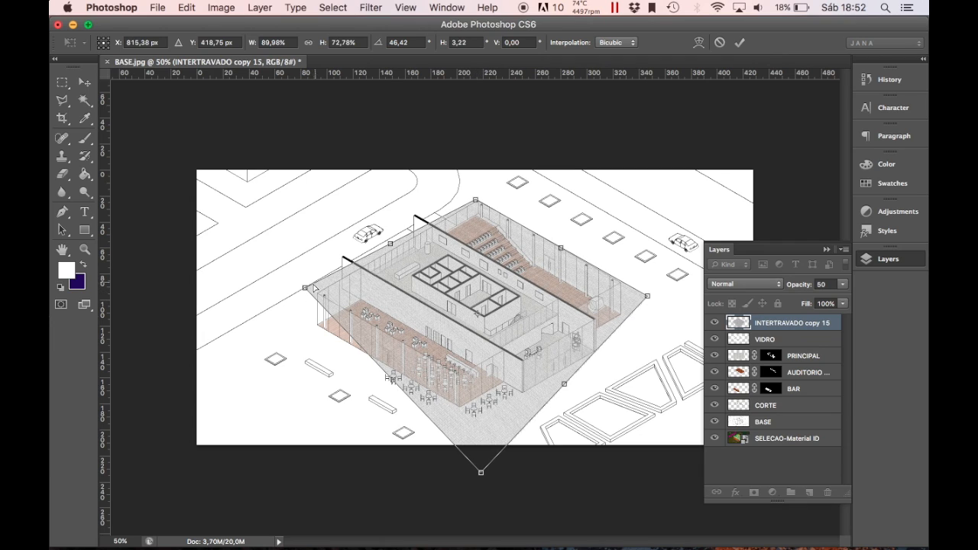
left_click_drag(315, 286, 319, 297)
left_click_drag(405, 372, 457, 377)
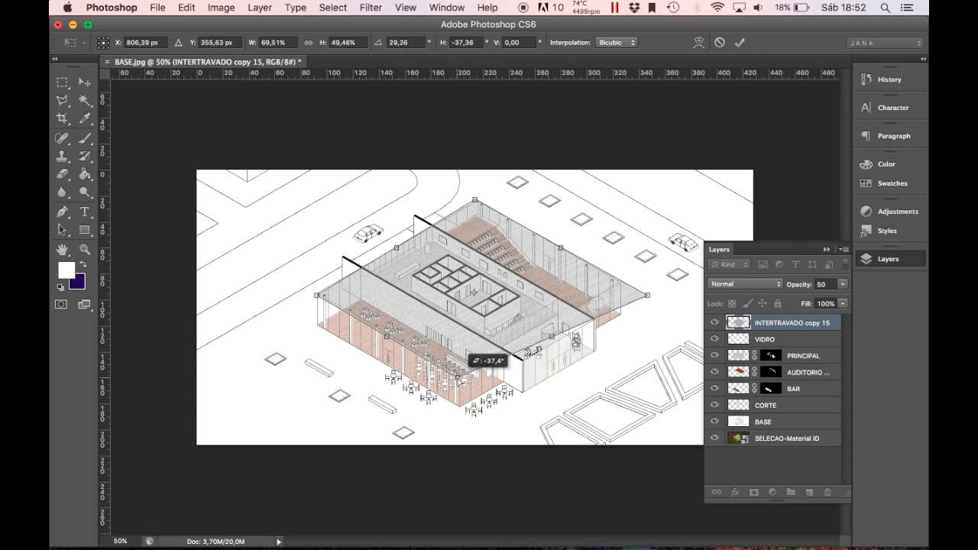
left_click_drag(649, 298, 623, 284)
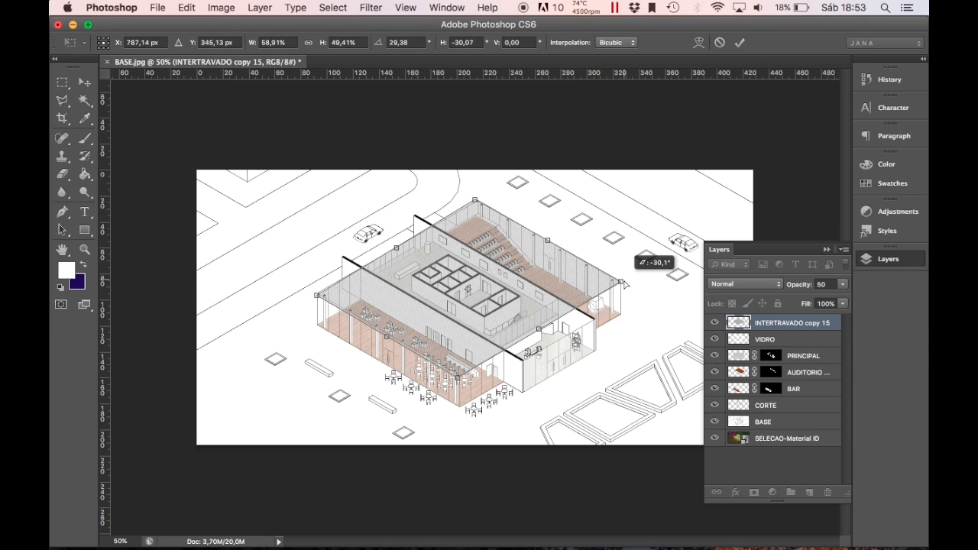
Fine-tune the paving's far and near-left corners against the building outline and apply the distortion.
key("super+plus")
key("super+plus")
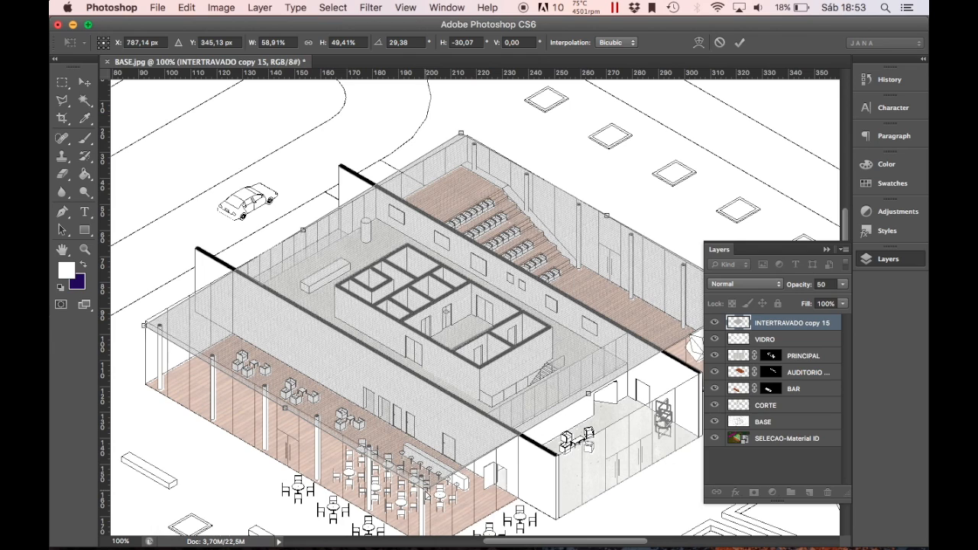
left_click_drag(145, 325, 148, 321)
left_click_drag(463, 134, 470, 144)
key("super+minus")
key("super+minus")
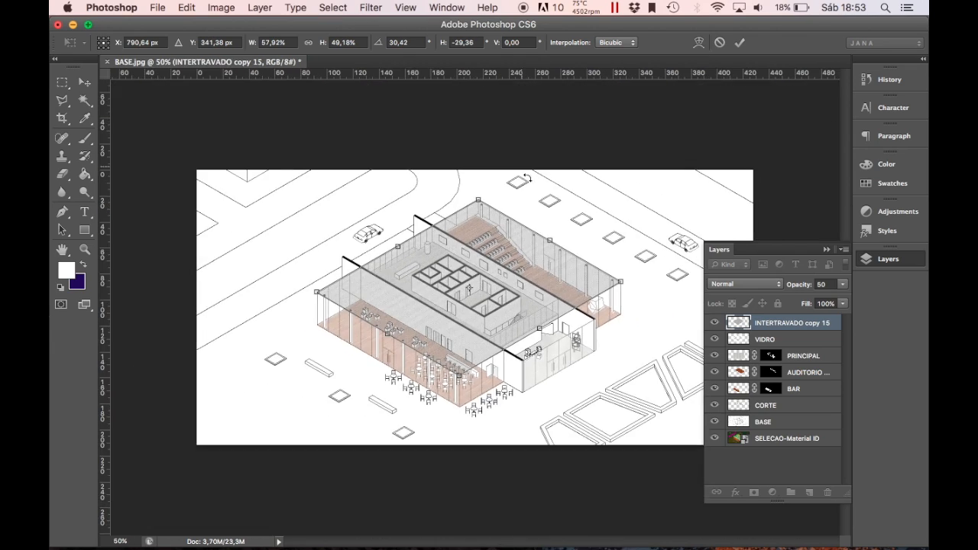
key("Return")
Scale the distorted paving up about its center to about 392% so it covers the whole drawing.
key("super+minus")
left_click_drag(573, 236, 797, 114)
key("super+minus")
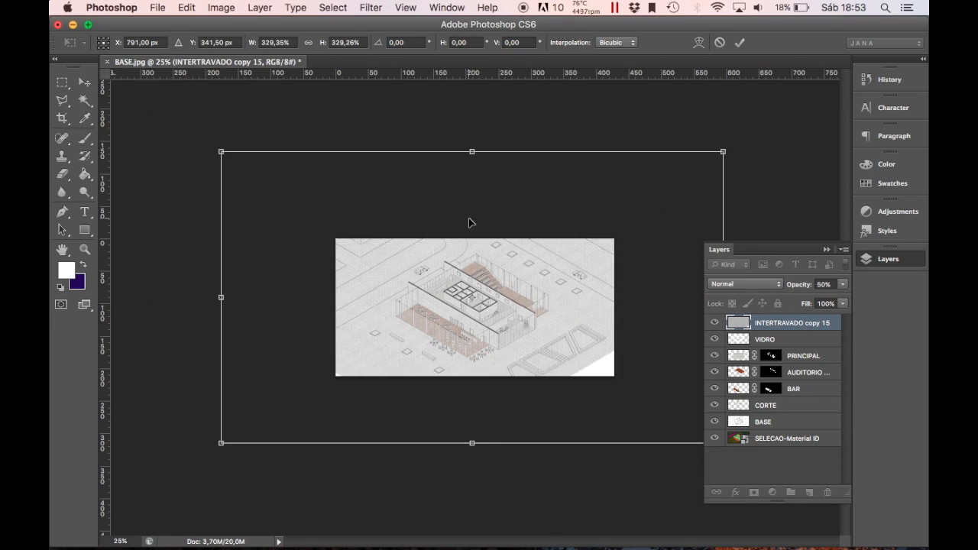
left_click(880, 260)
left_click_drag(721, 441, 772, 469)
key("super+plus")
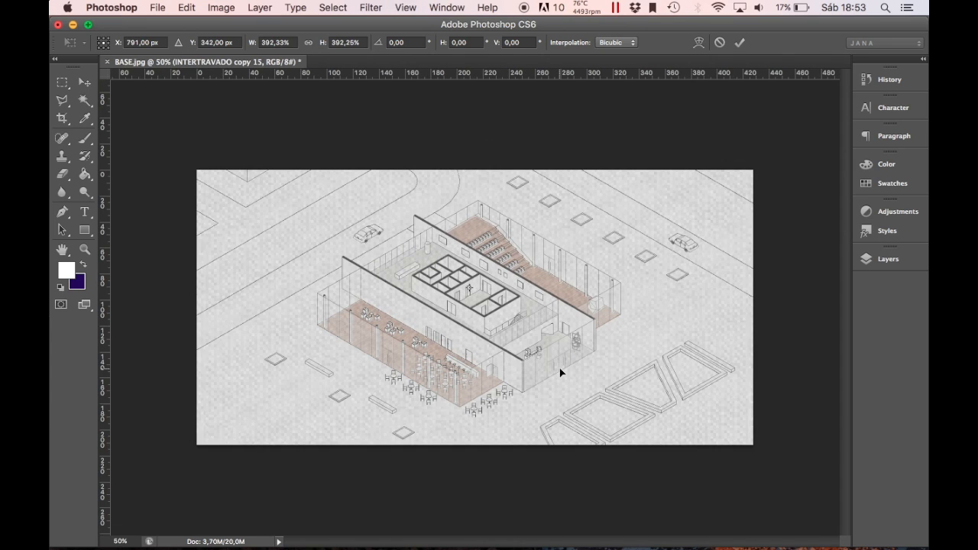
key("Return")
Scale the paving layer down about its center to about 85%.
key("super+minus")
left_click(908, 259)
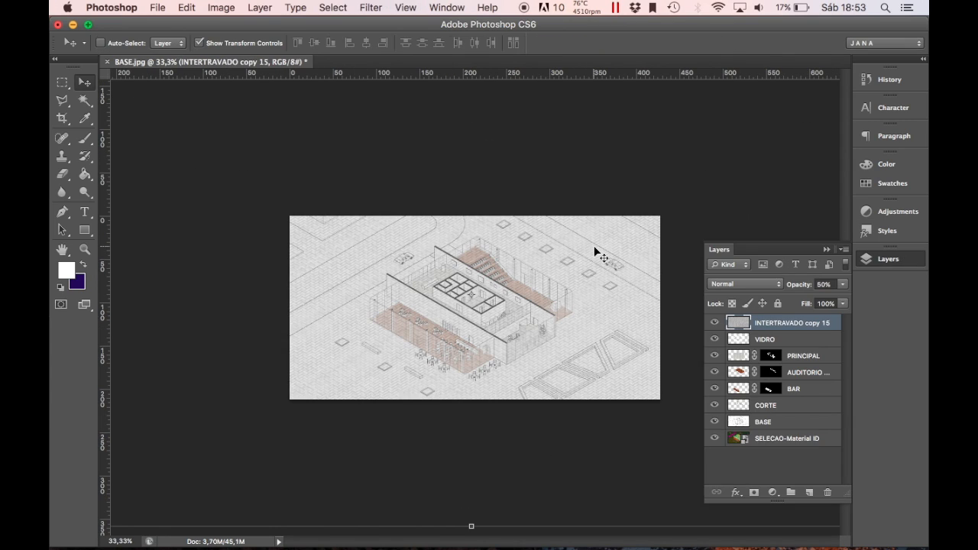
key("super+minus")
key("super+t")
left_click_drag(672, 185, 642, 203)
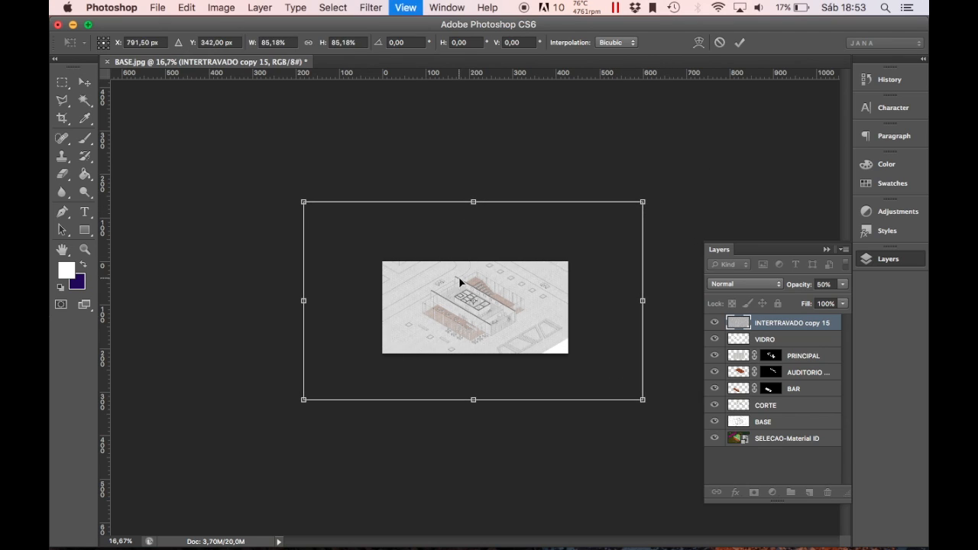
key("super+plus")
key("super+plus")
key("super+plus")
key("Return")
Try to fill the drawing's bare lower-right corner with a duplicate of the paving layer, and undo the copy.
key("super+minus")
key("super+minus")
key("super+minus")
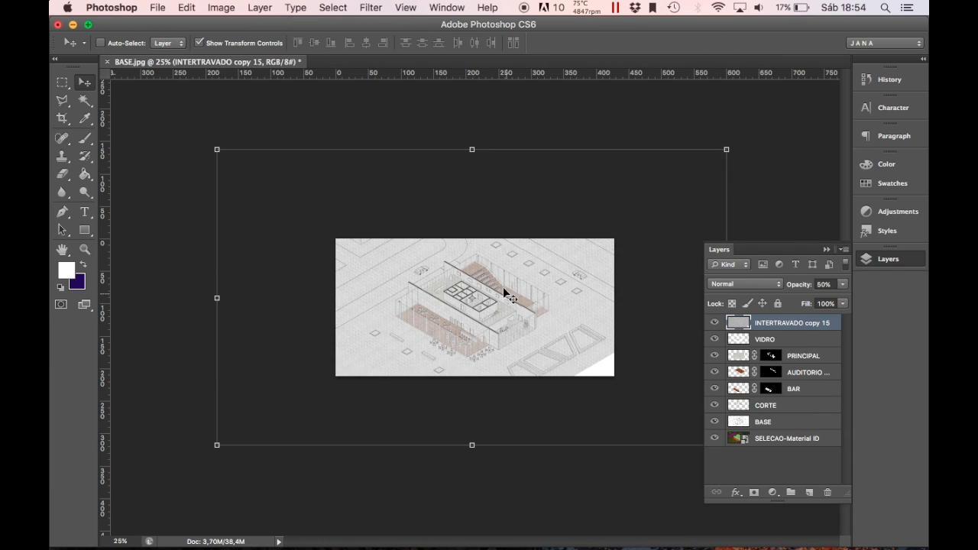
left_click_drag(431, 309, 604, 397, "alt")
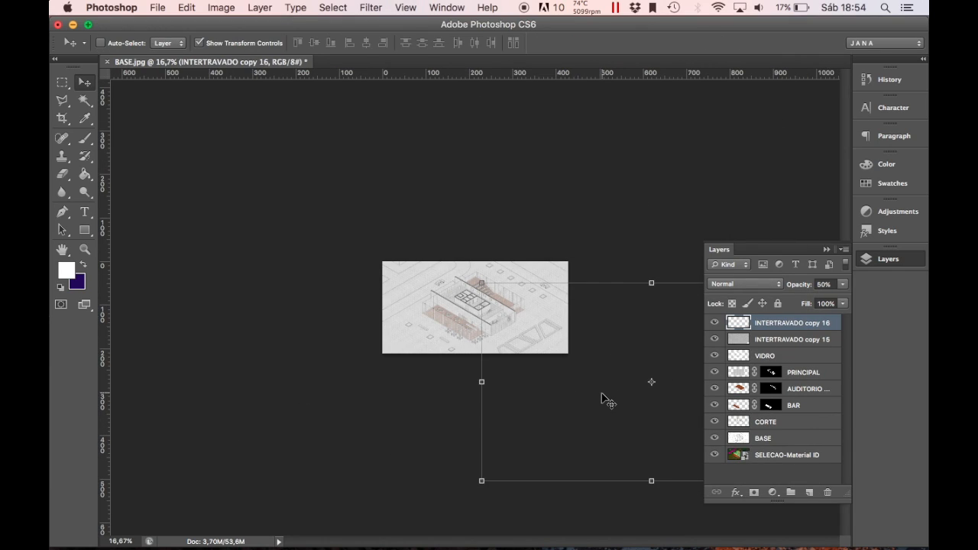
key("super+minus")
key("super+plus")
key("super+plus")
key("super+plus")
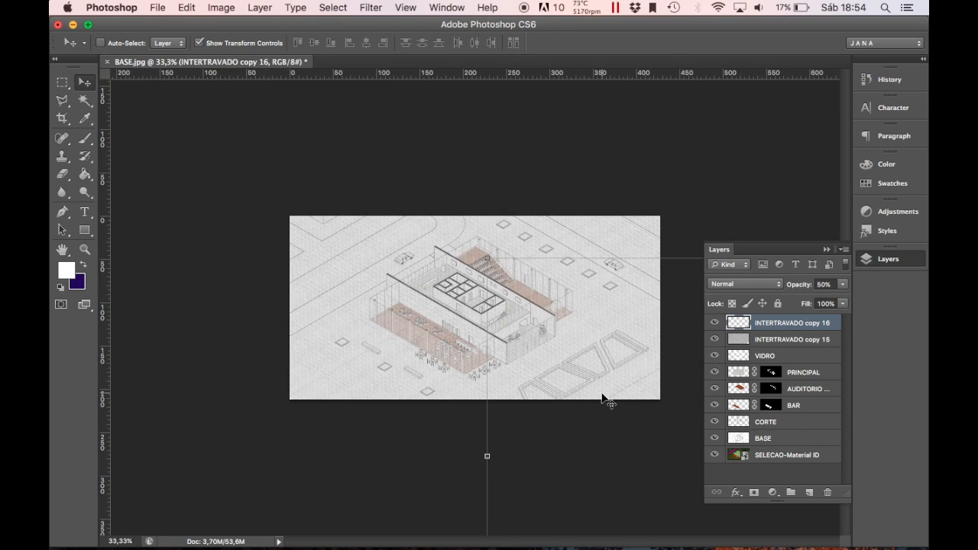
key("super+z")
Scale the paving layer up about its center until it covers the entire drawing, including the bare lower-right corner.
key("super+minus")
key("super+minus")
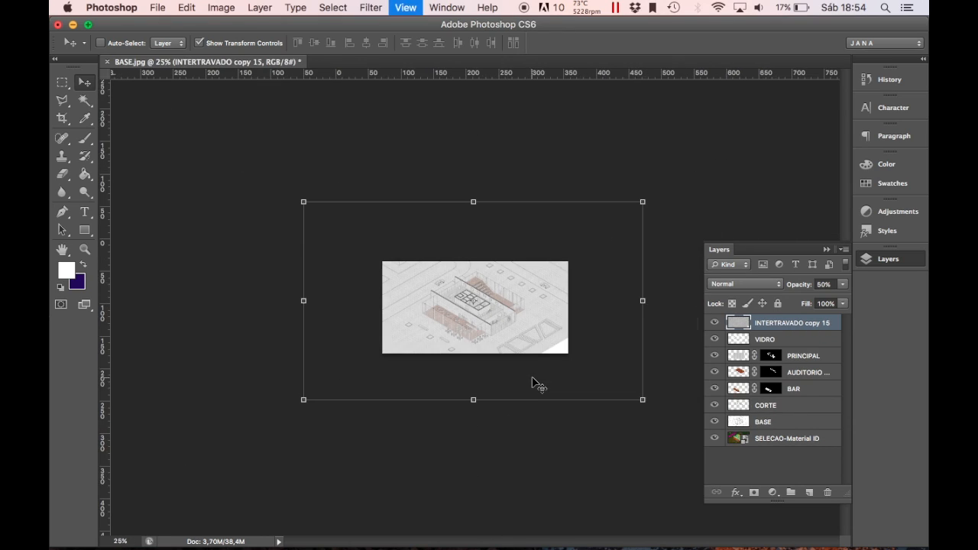
key("super+t")
left_click_drag(646, 401, 671, 415)
key("Return")
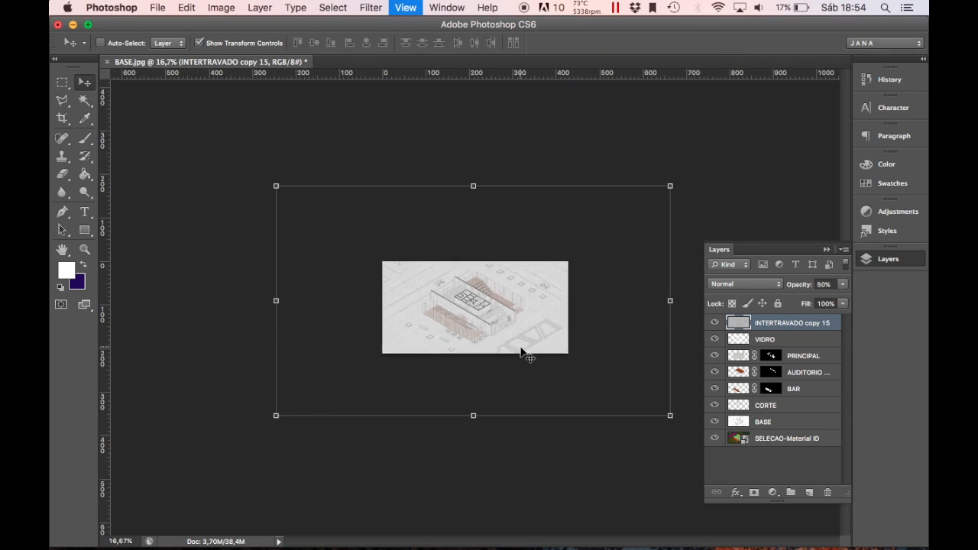
key("super+plus")
key("super+plus")
key("super+plus")
Mask the paving layer to the exterior pavement color picked on the SELECAO-Material ID layer, and set its opacity to 40%.
left_click(785, 441)
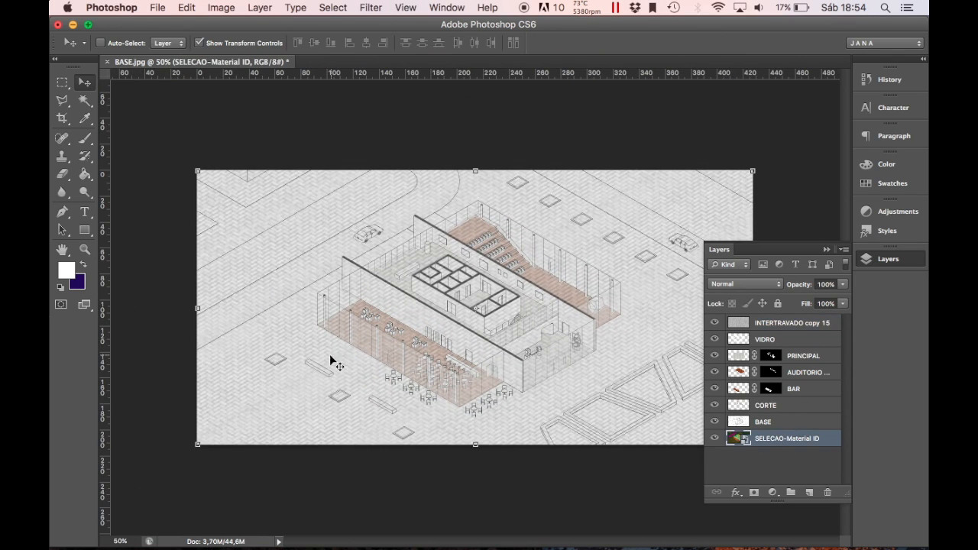
key("w")
left_click(332, 360)
left_click(792, 323)
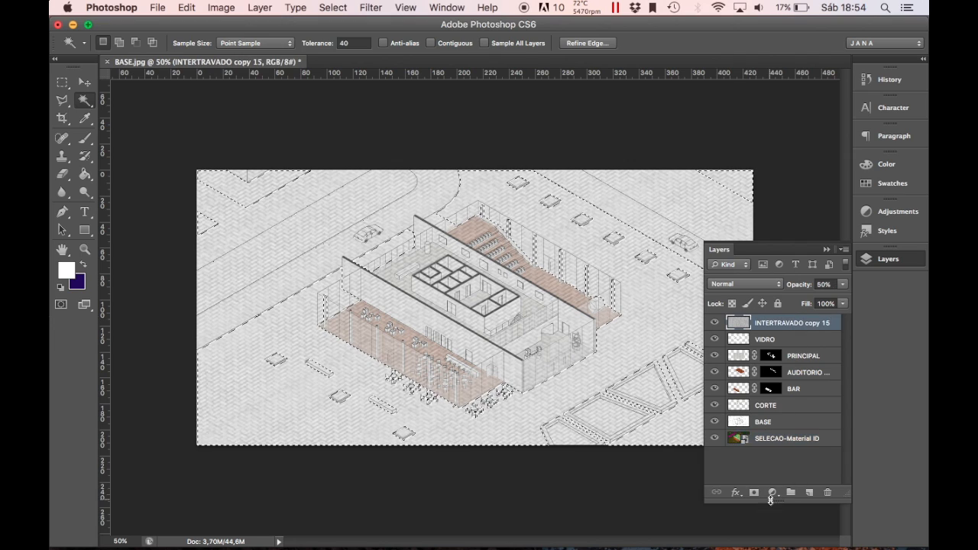
key("5")
key("super+minus")
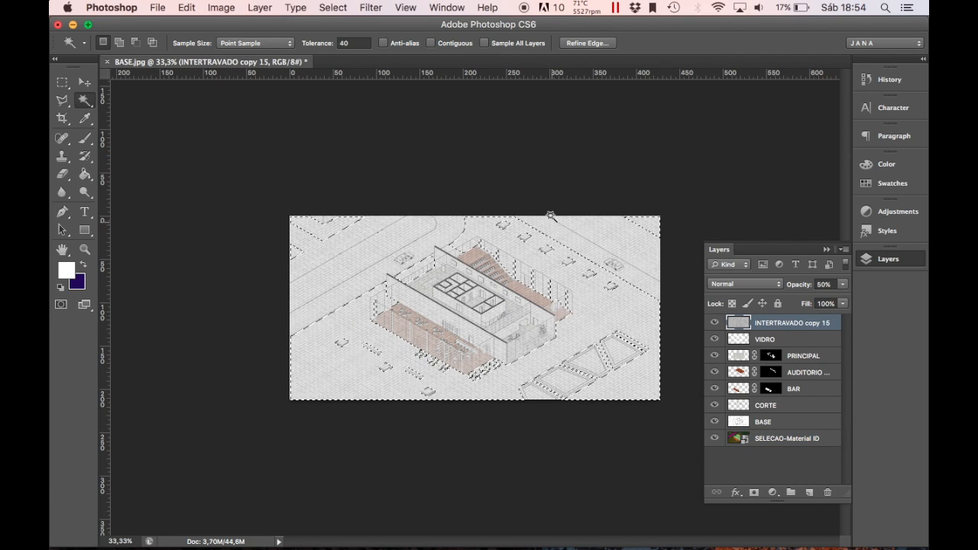
key("l")
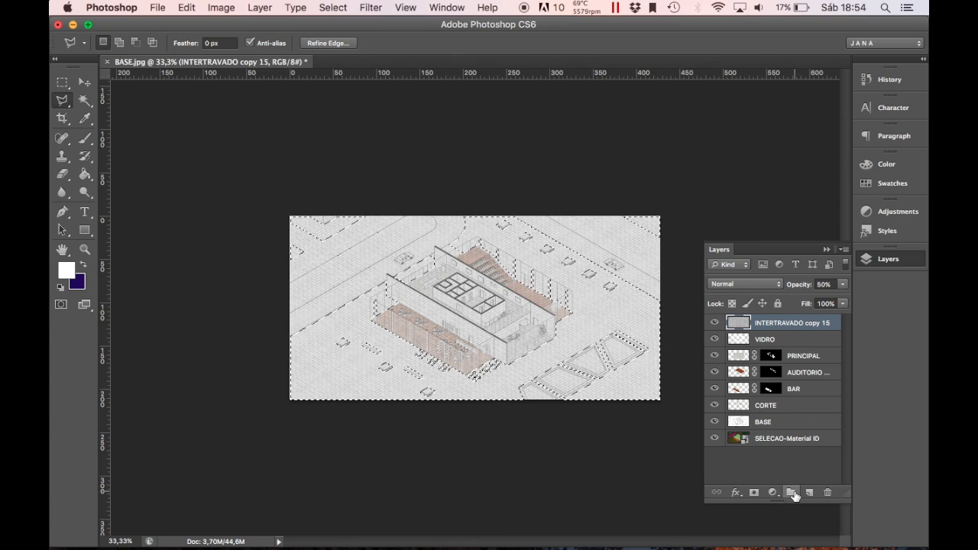
left_click(754, 493)
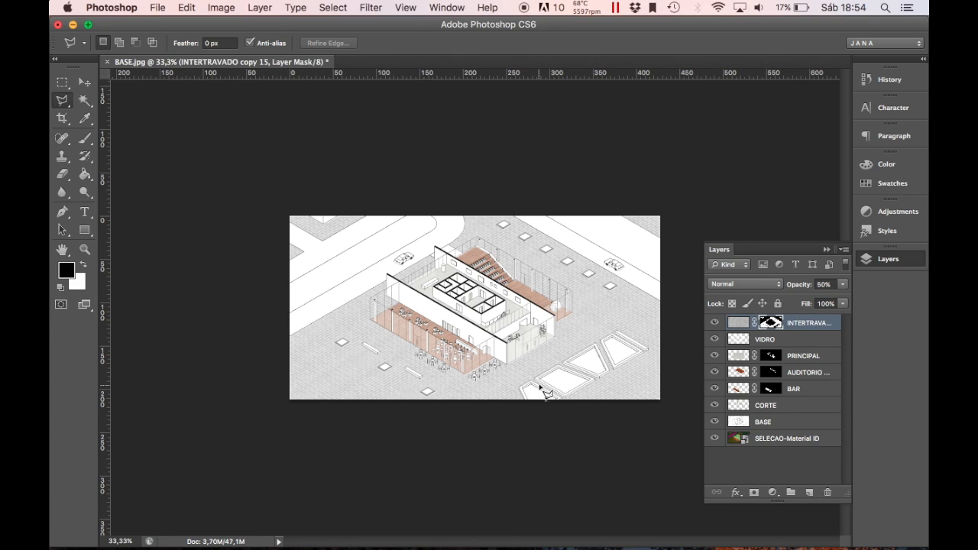
type("40")
key("Return")
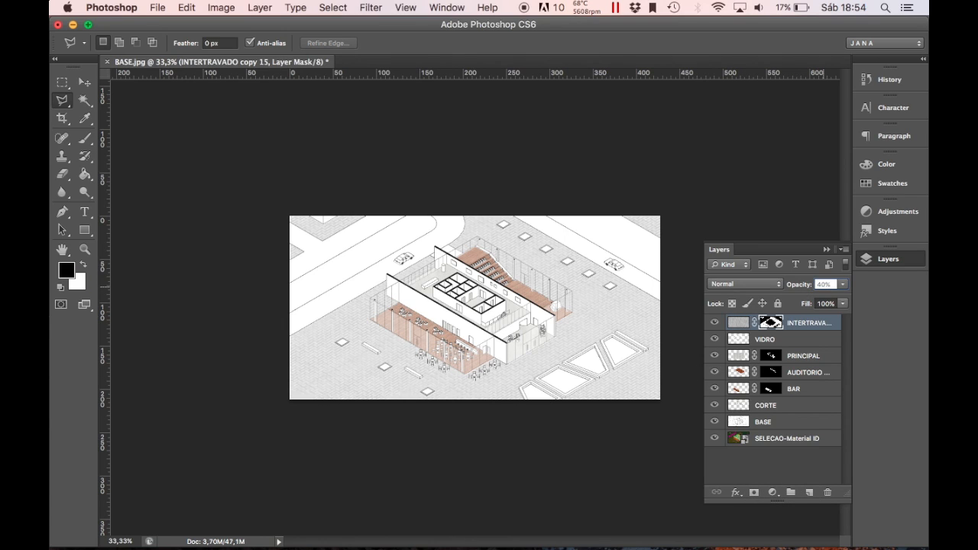
Create a layer named GRAMA and select the grass areas by color on the SELECAO-Material ID layer.
key("m")
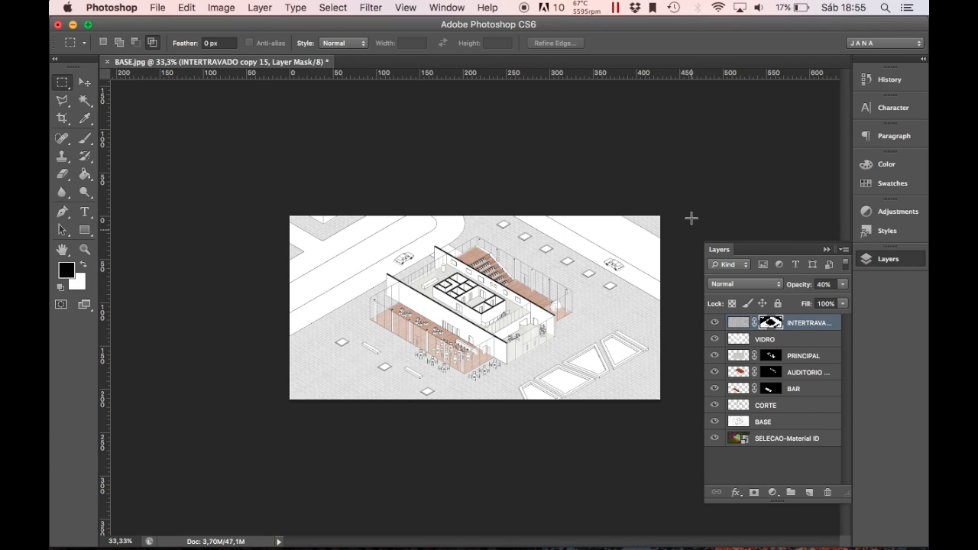
key("super+shift+n")
type("GRAMA")
key("Return")
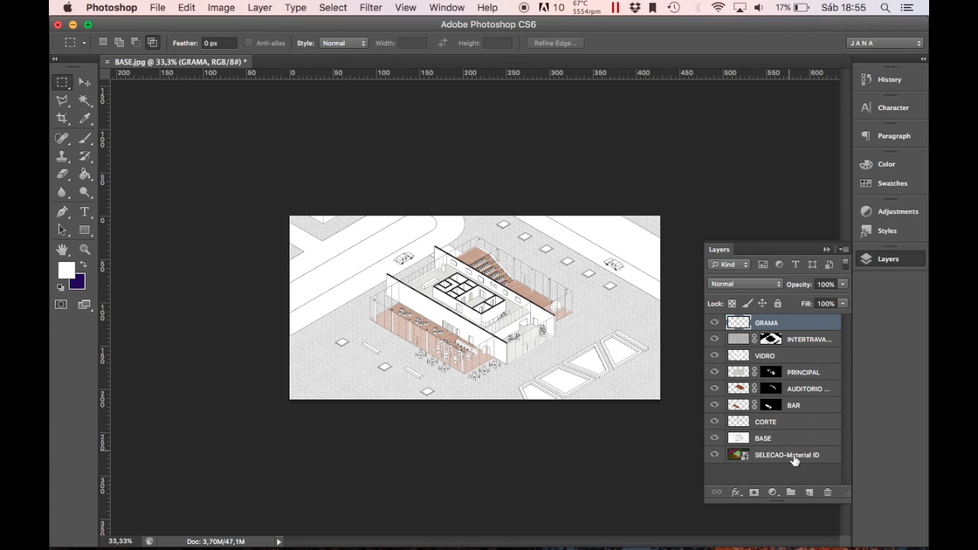
left_click(751, 457)
key("w")
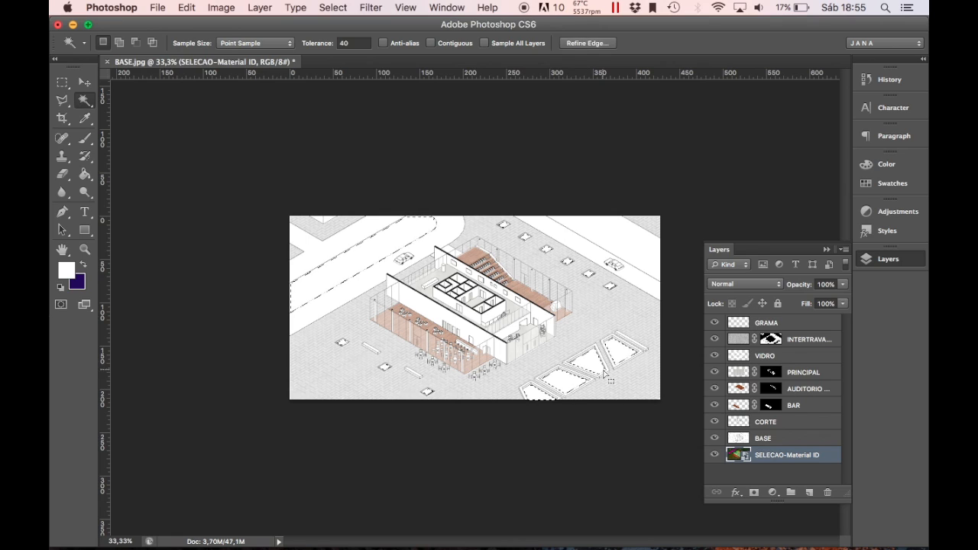
key("l")
left_click(543, 216)
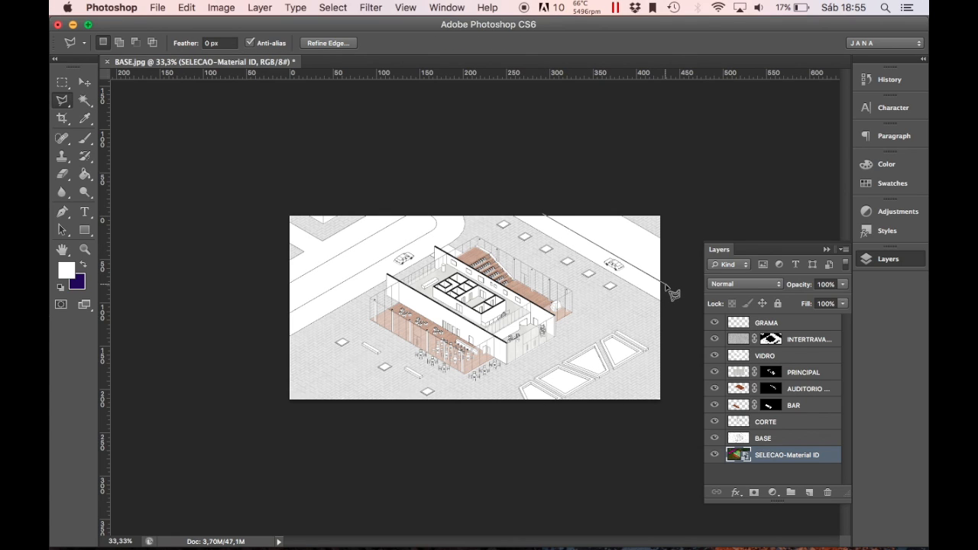
left_click(537, 212)
key("shift")
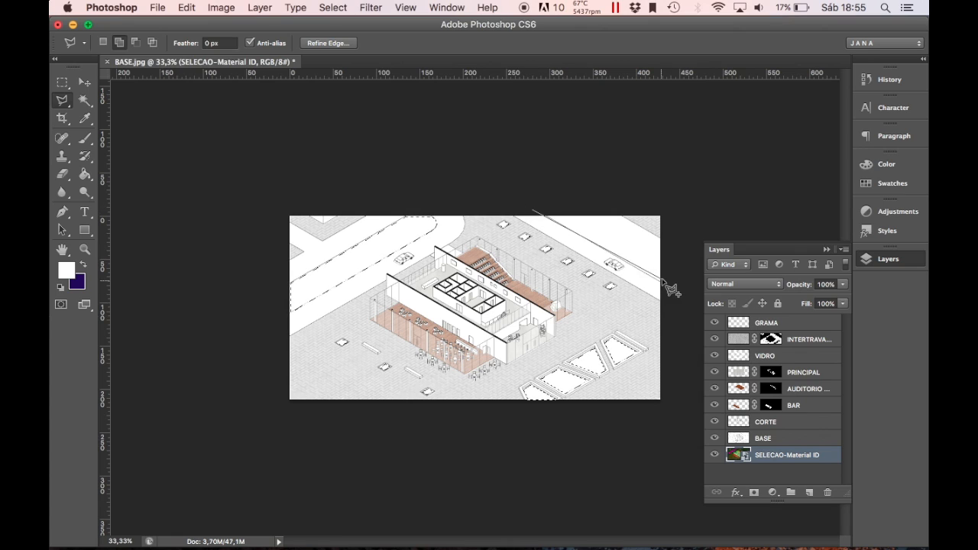
left_click(546, 217)
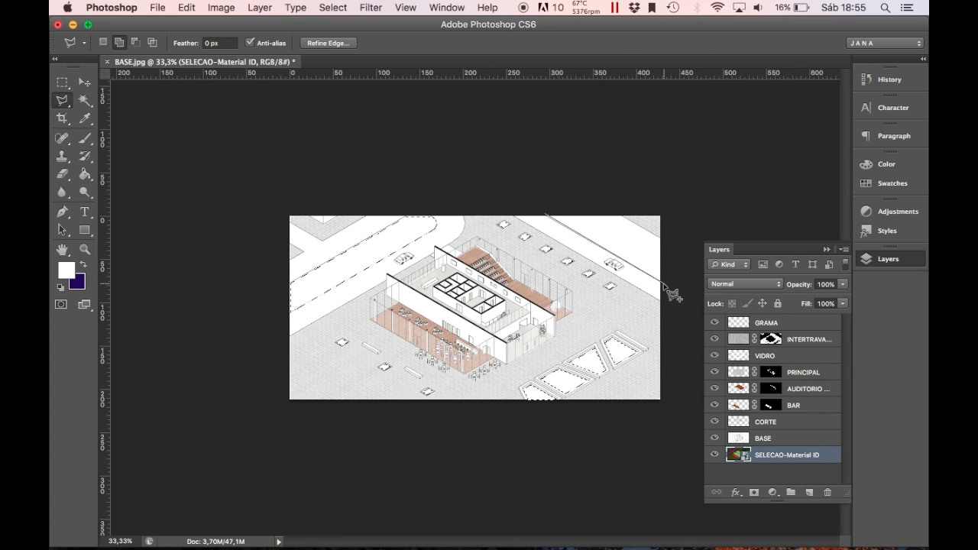
Add the area beyond the upper-right road to the grass selection with a polygonal outline.
key("super+plus")
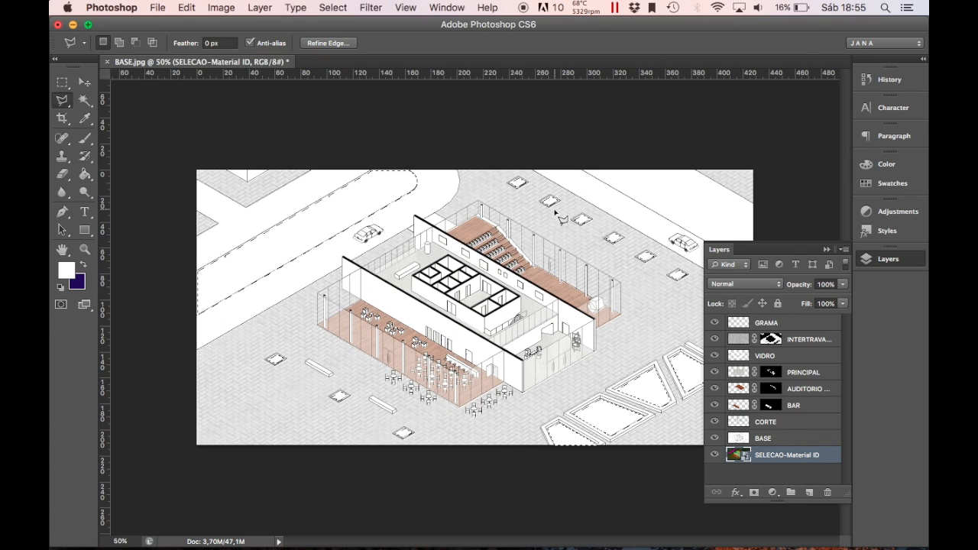
key("F7")
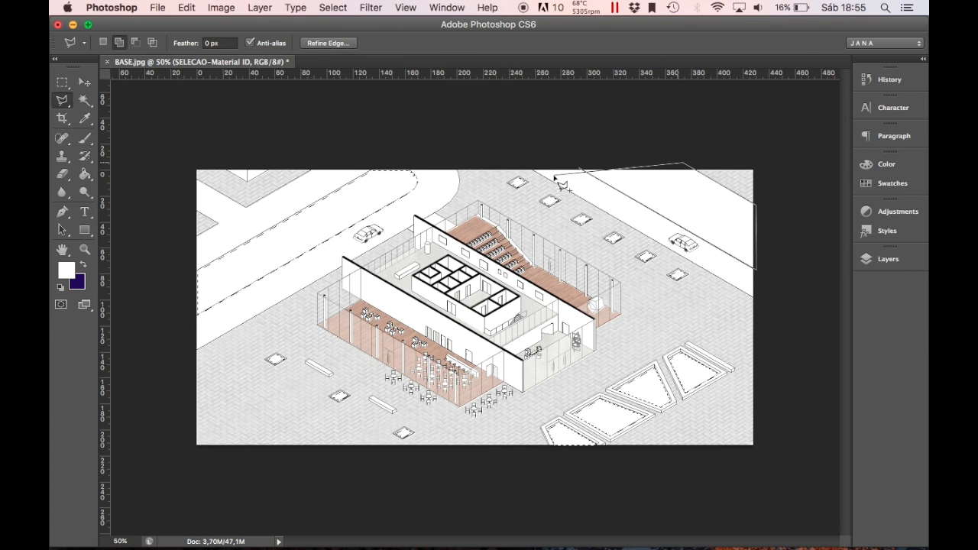
left_click(583, 173)
left_click(878, 260)
key("super+minus")
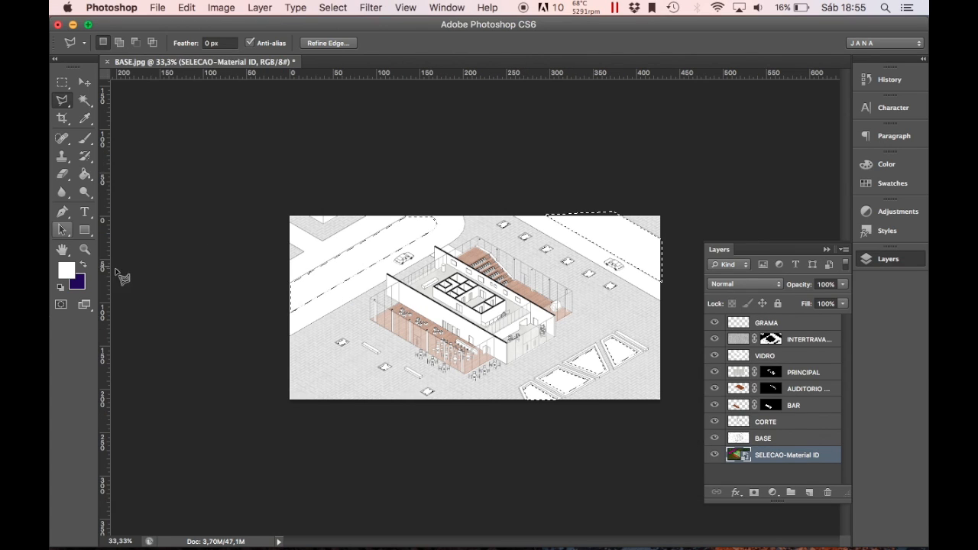
Set the foreground color to light green c3dec0 and fill the selected grass areas on the GRAMA layer.
left_click(67, 269)
left_click(252, 259)
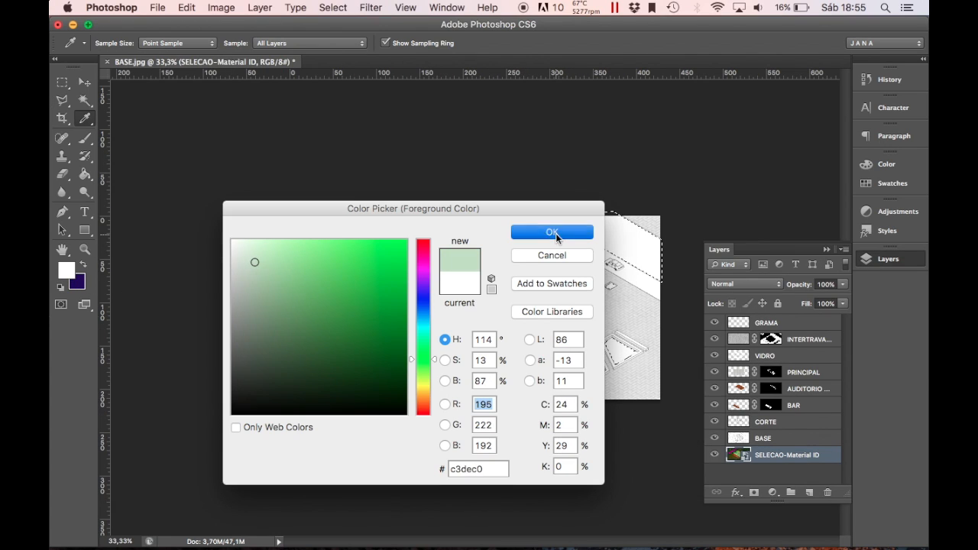
left_click(552, 232)
key("g")
left_click(766, 323)
left_click(343, 273)
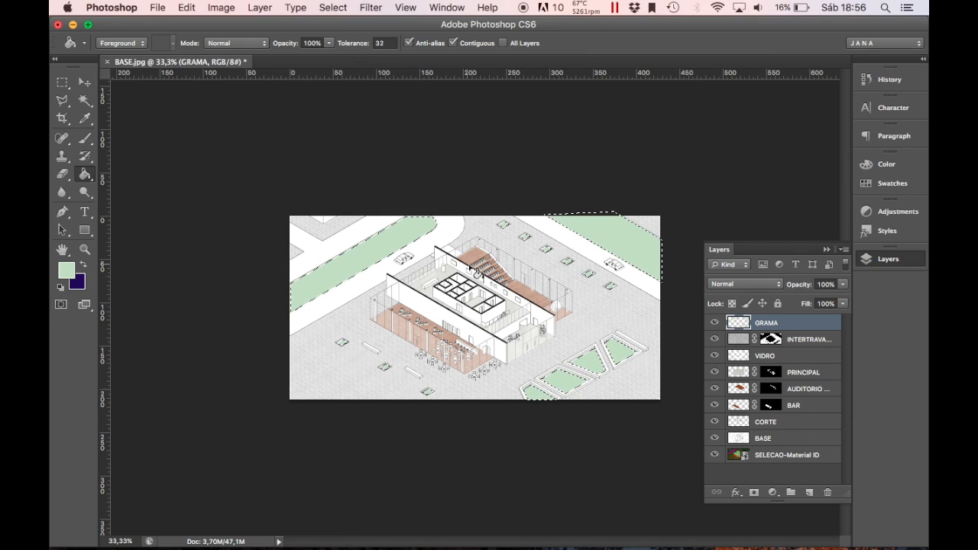
Try a 30% fill opacity on the GRAMA layer and settle on 50%.
left_click(844, 303)
type("30")
key("Return")
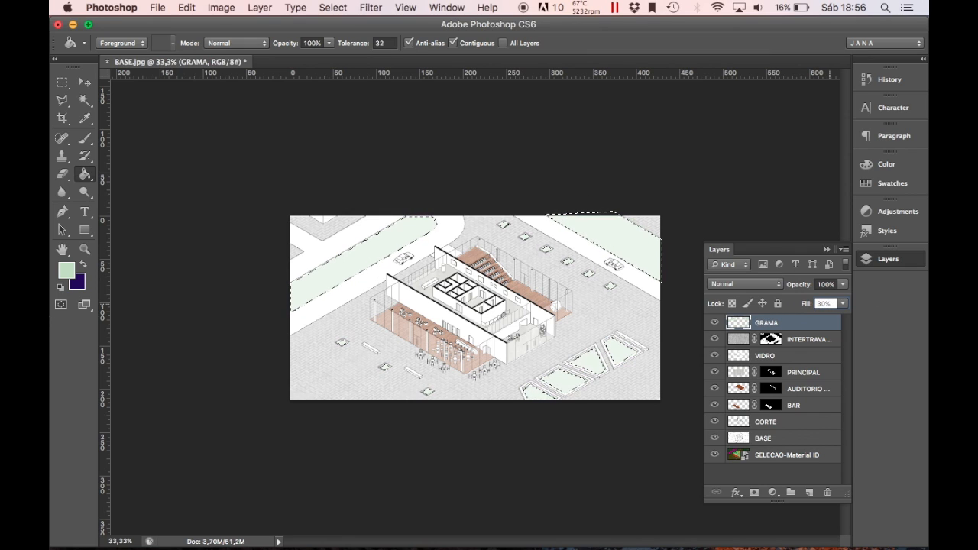
type("50")
key("Return")
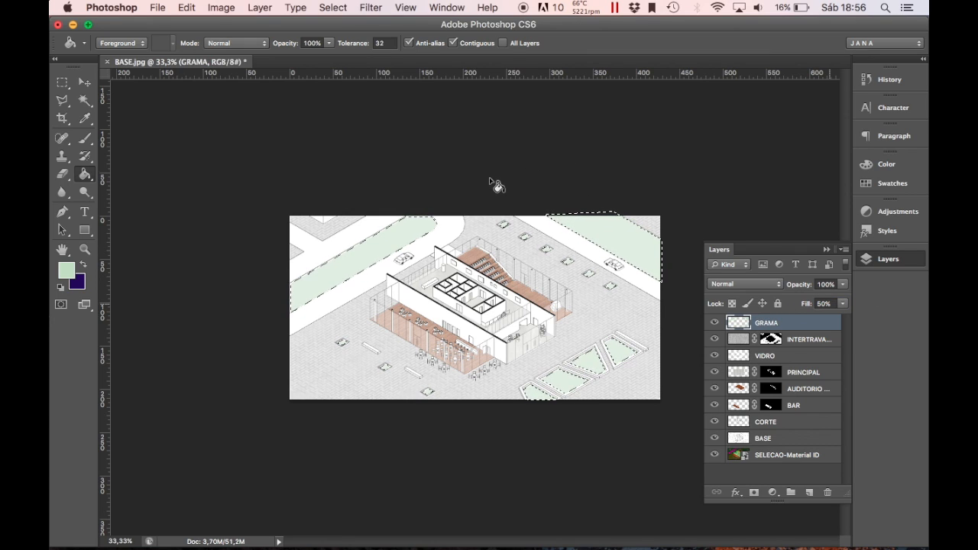
Clear the current selection and select the road areas by color on the SELECAO-Material ID layer.
key("m")
left_click(519, 232)
left_click(790, 456)
key("w")
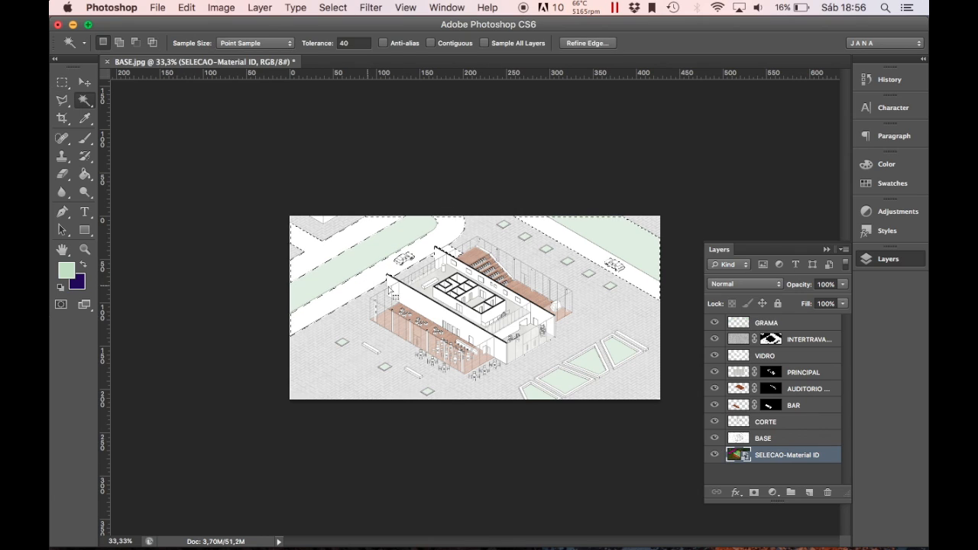
Subtract the grass area beyond the upper-right road from the road selection with a polygonal outline.
key("l")
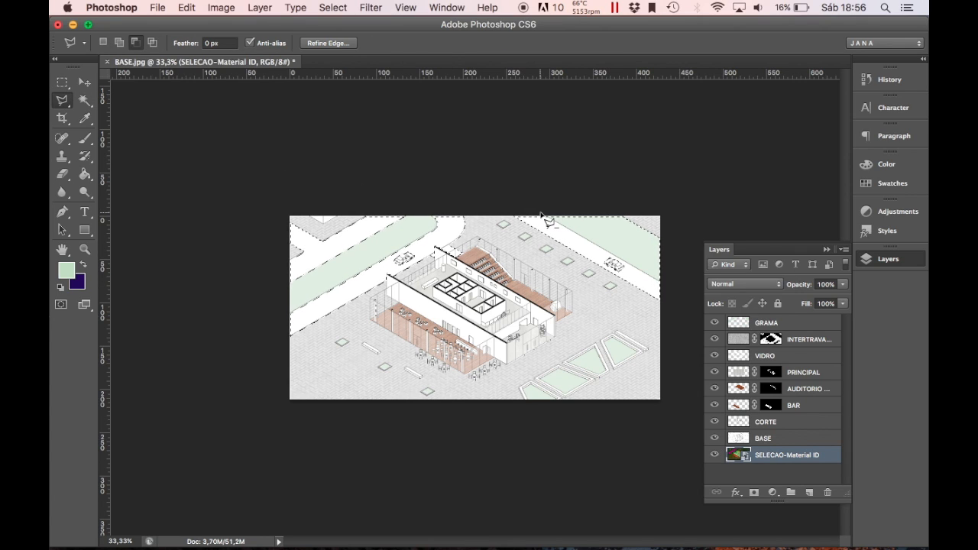
key("super+plus")
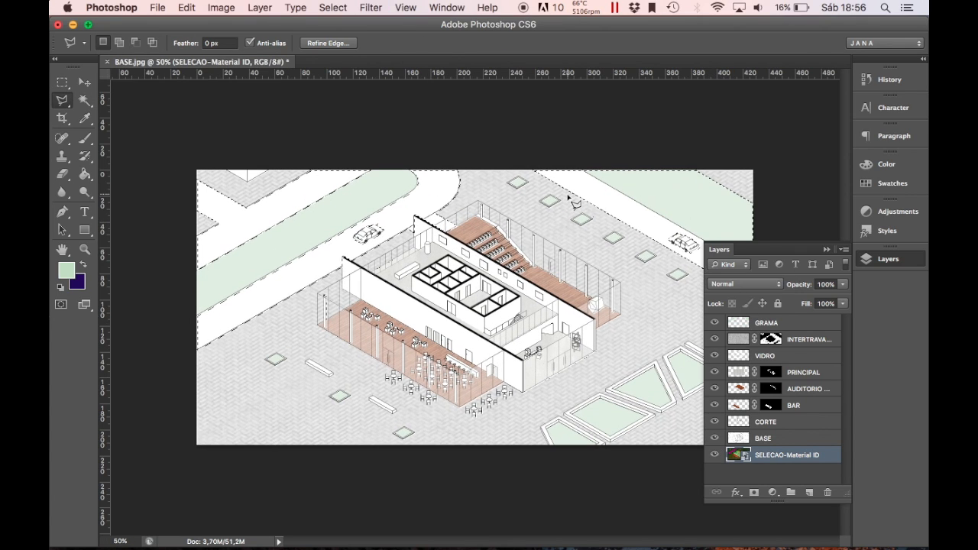
key("F7")
left_click(584, 170)
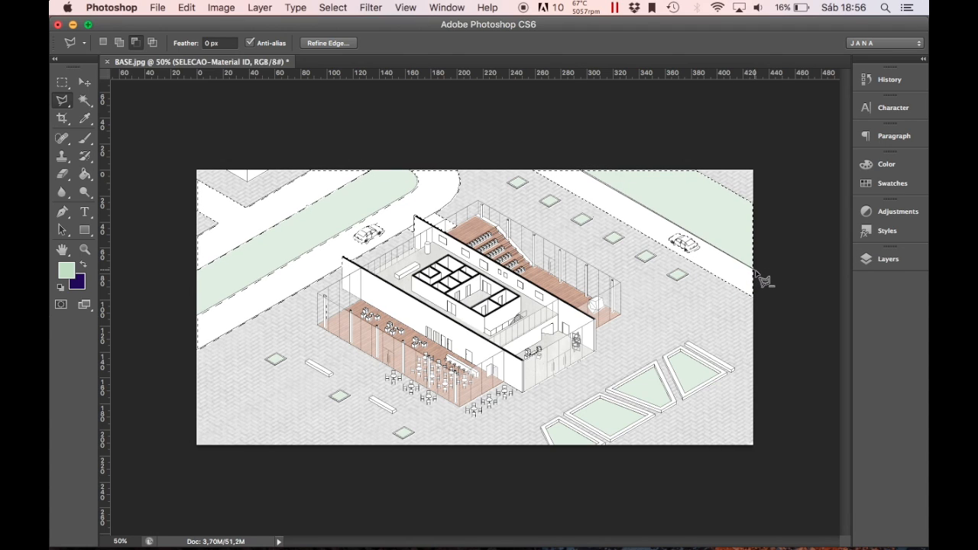
left_click(585, 169)
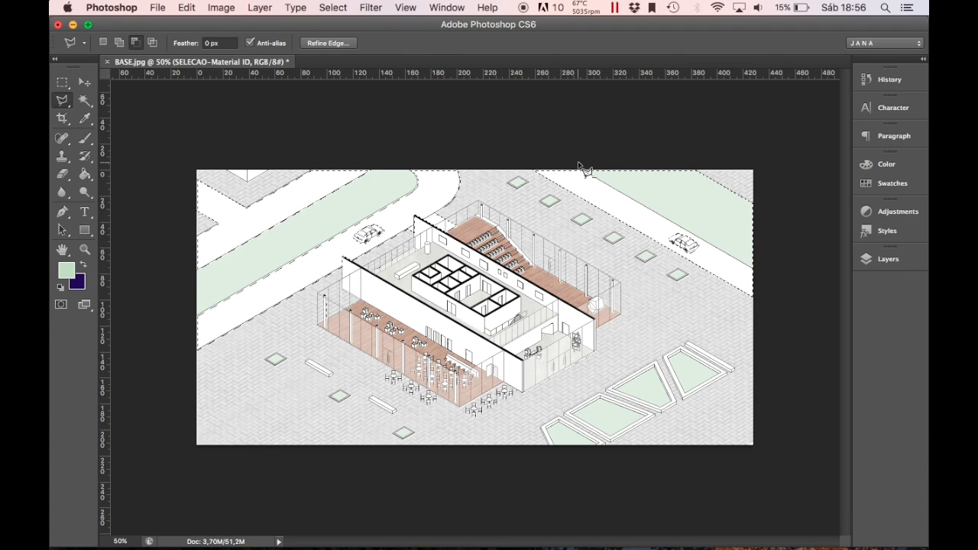
left_click(585, 169)
left_click(764, 153)
double_click(560, 133)
key("super+minus")
Create a new layer named ASFALTO.
left_click(879, 259)
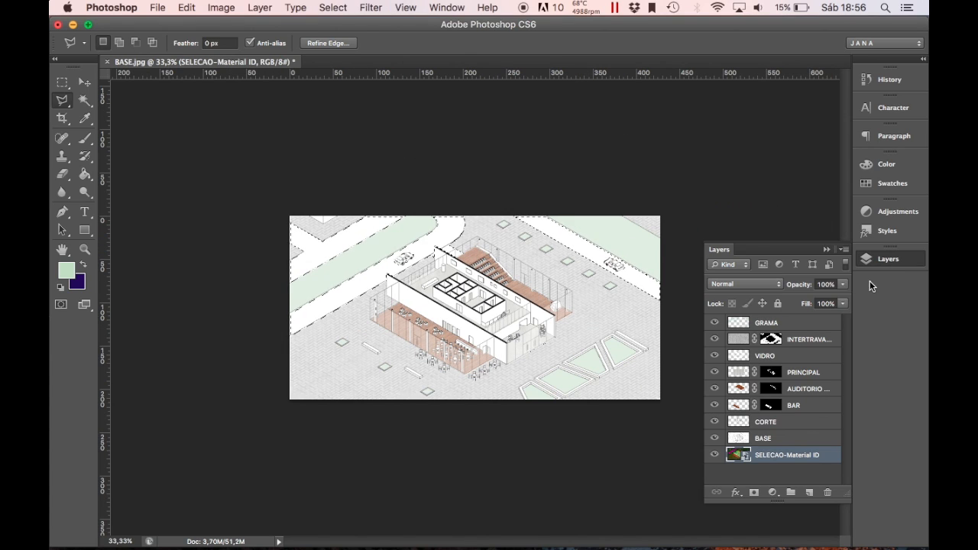
key("shift+super+n")
type("ASFALTO")
key("Return")
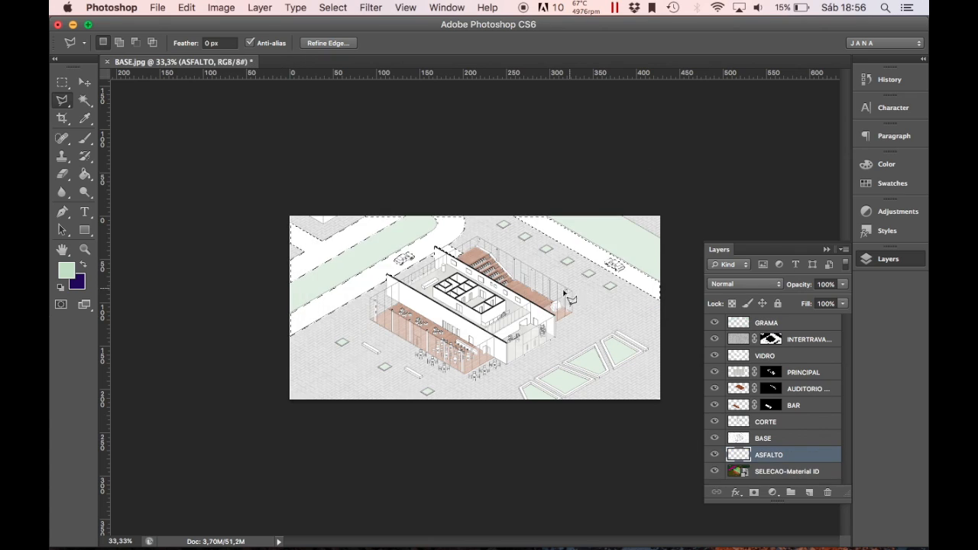
Set the foreground color to light gray c6c6c6, move ASFALTO to the top of the stack and fill the selected roads.
left_click(67, 270)
left_click_drag(233, 256, 218, 293)
key("Return")
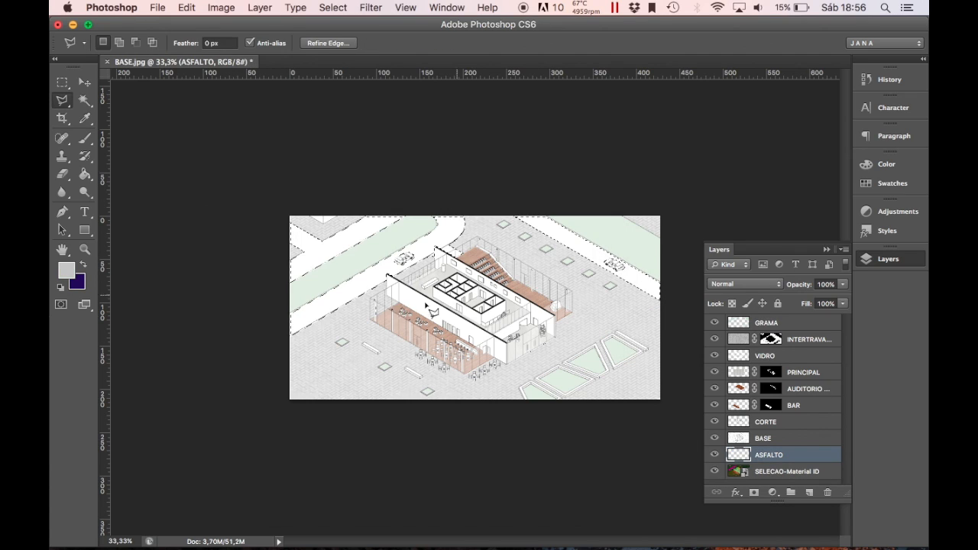
key("g")
left_click_drag(810, 352, 800, 319)
left_click(341, 245)
key("ctrl+d")
key("m")
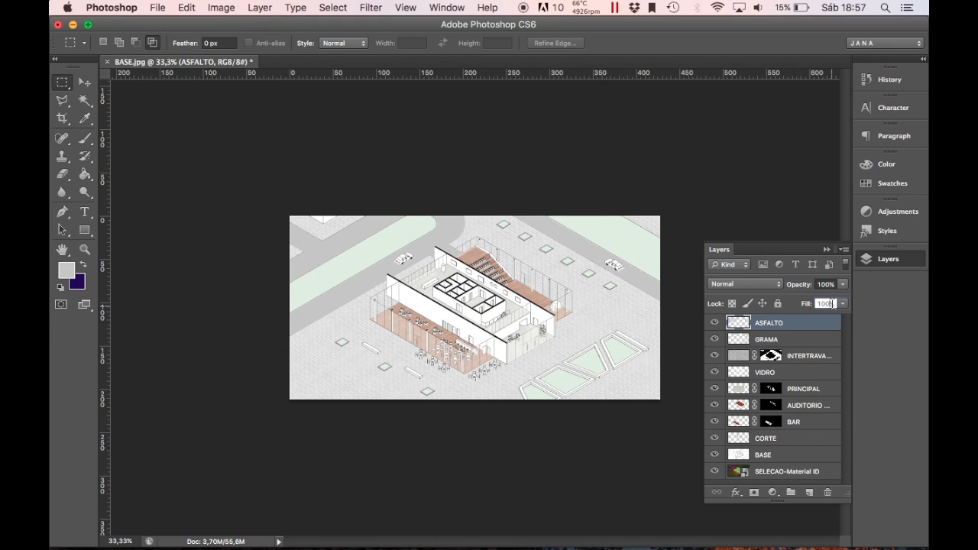
Set the ASFALTO layer's fill opacity to 50% and its blend mode to Multiply.
type("50")
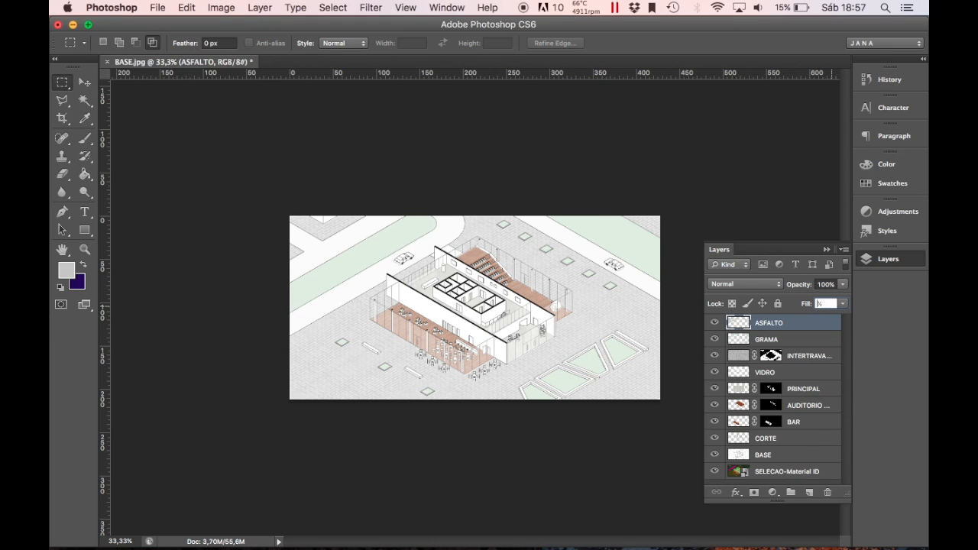
left_click(779, 285)
left_click(749, 314)
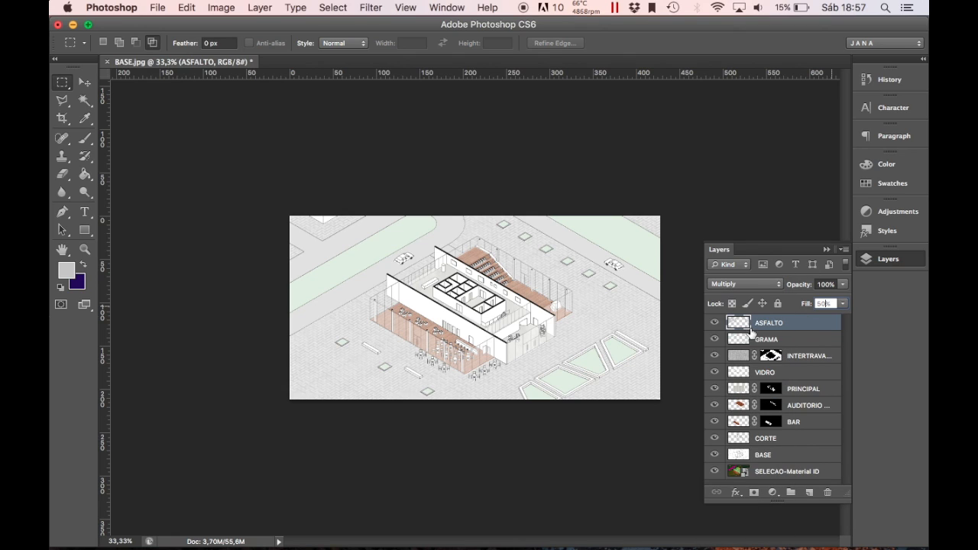
Set the blend mode of the GRAMA, INTERTRAVADO and PRINCIPAL layers to Multiply.
left_click(767, 339)
left_click(745, 284)
left_click(750, 315)
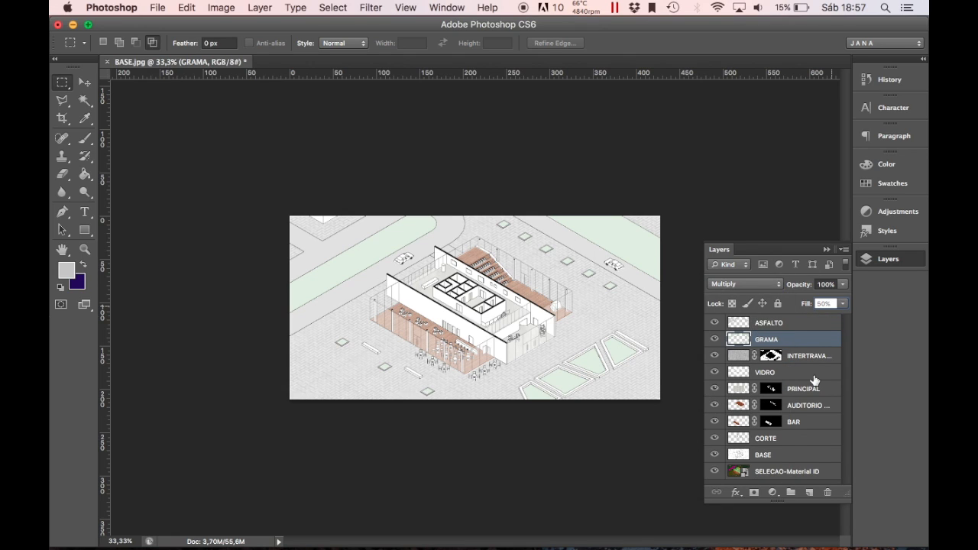
left_click(809, 356)
left_click(746, 284)
left_click(754, 318)
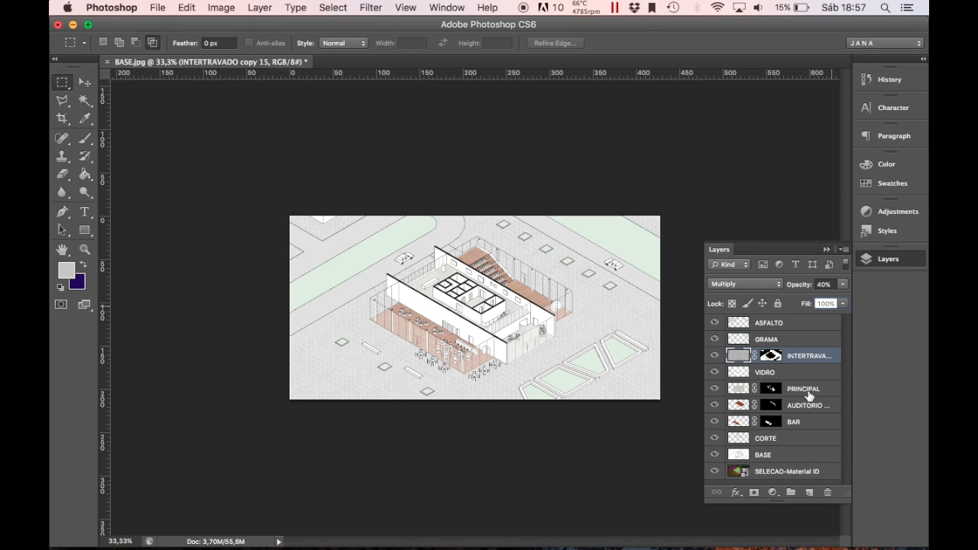
left_click(813, 393)
left_click(745, 284)
left_click(751, 317)
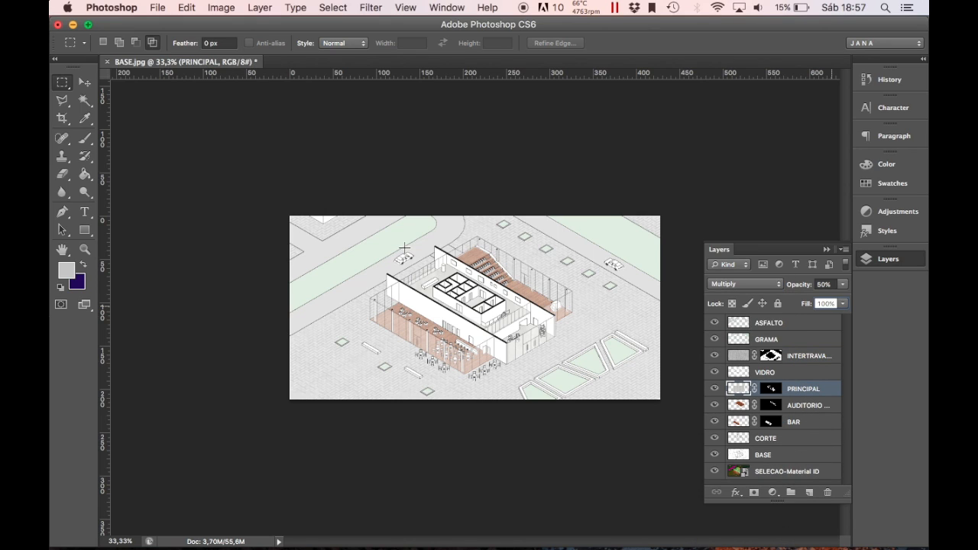
Try the Multiply blend mode on the AUDITORIO and BAR layers and return both to Normal.
left_click(809, 405)
left_click(795, 421, "shift")
left_click(745, 284)
left_click(751, 316)
left_click(746, 285)
left_click(730, 246)
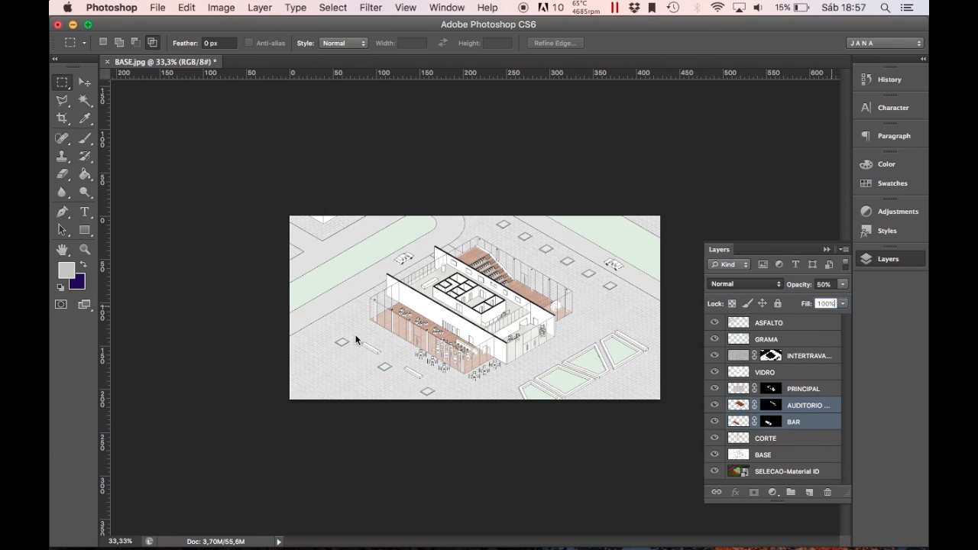
key("super+plus")
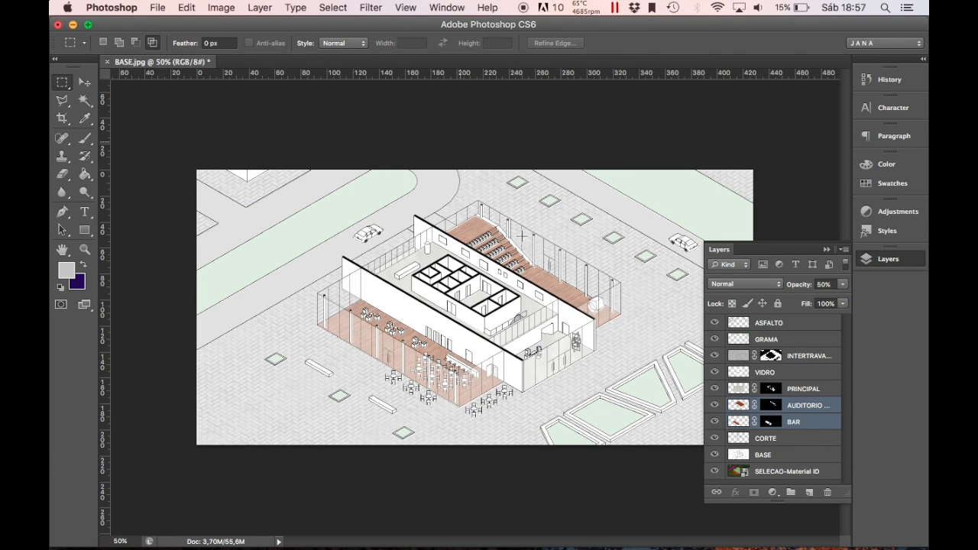
key("super+plus")
key("super+minus")
key("super+minus")
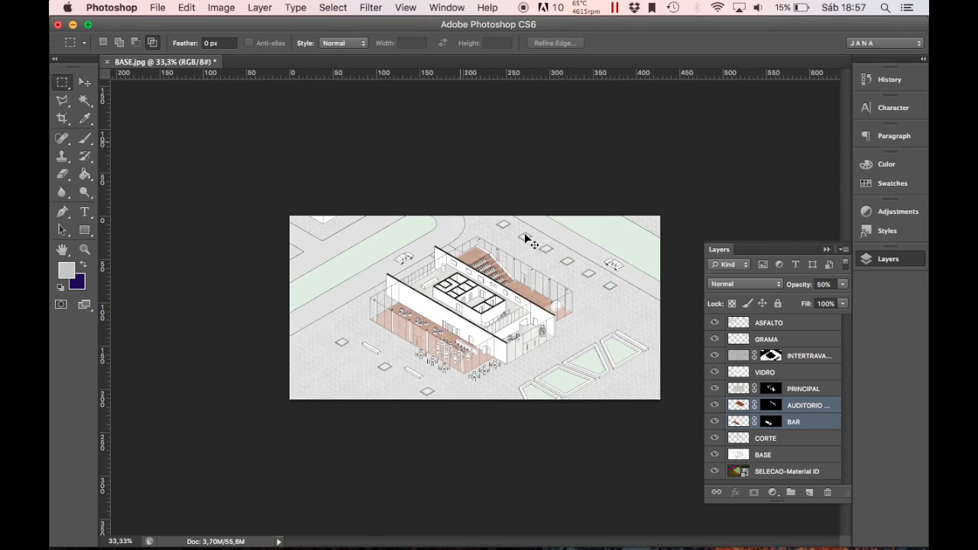
Create a new layer named PESSOAS above the ASFALTO layer.
key("super+plus")
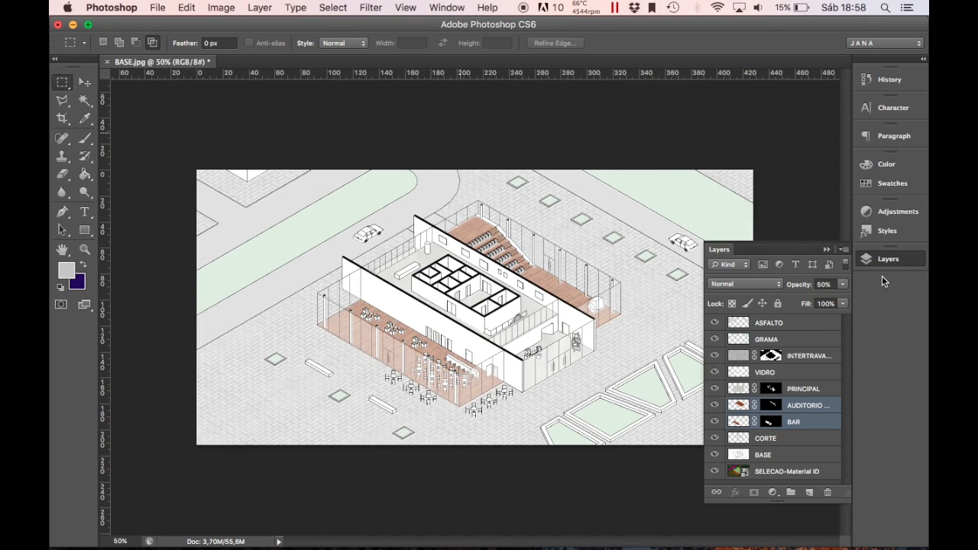
left_click(769, 323)
key("shift+super+n")
type("PESSO")
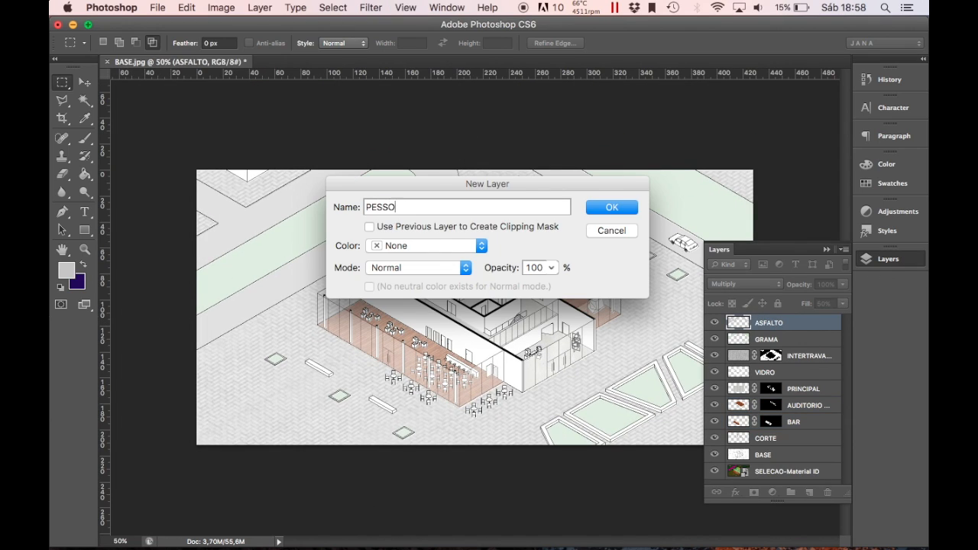
type("AS")
key("Return")
Open the Brush tool's settings, set the roundness to 100% and choose the standing-person brush tip labelled 1696.
key("b")
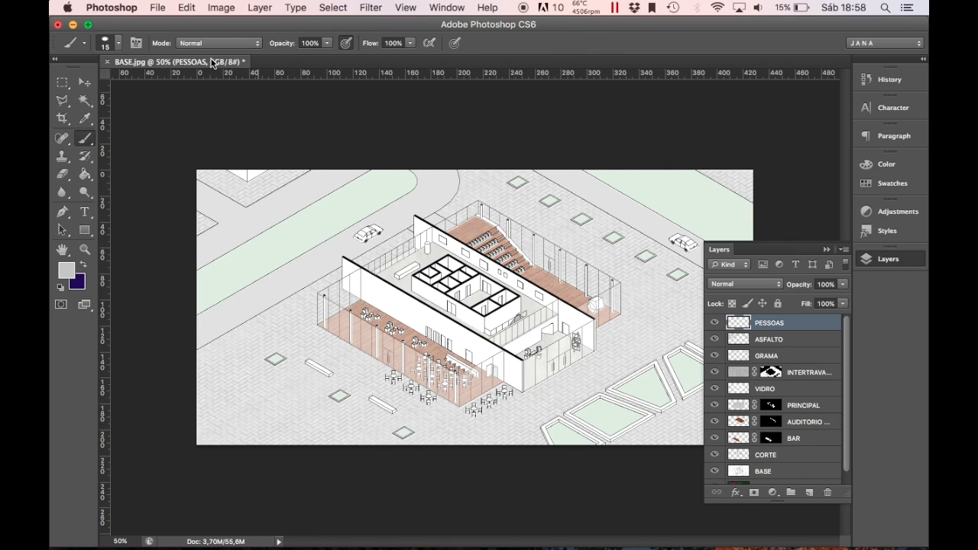
left_click(446, 7)
left_click(456, 116)
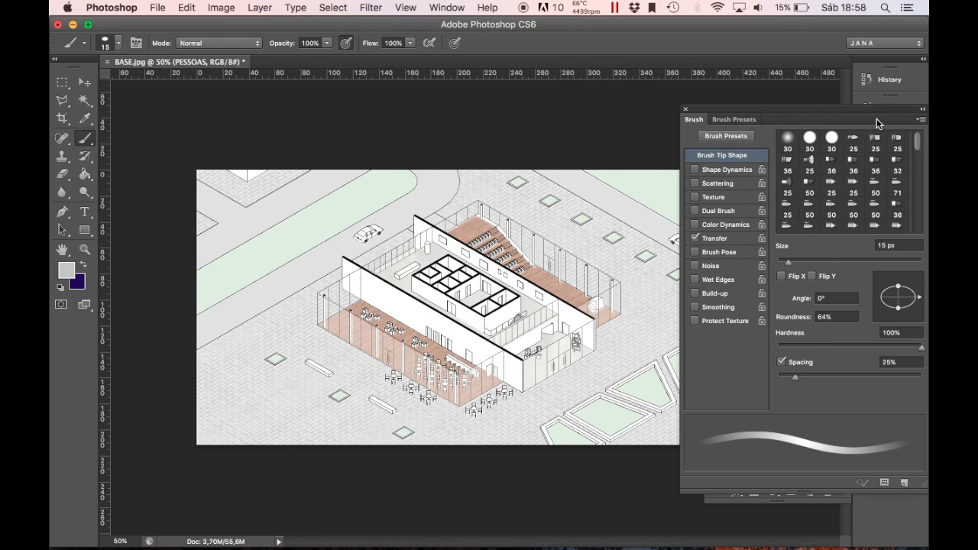
type("100")
mouse_move(827, 140)
left_mouse_down()
mouse_move(826, 194)
mouse_move(825, 186)
left_mouse_up()
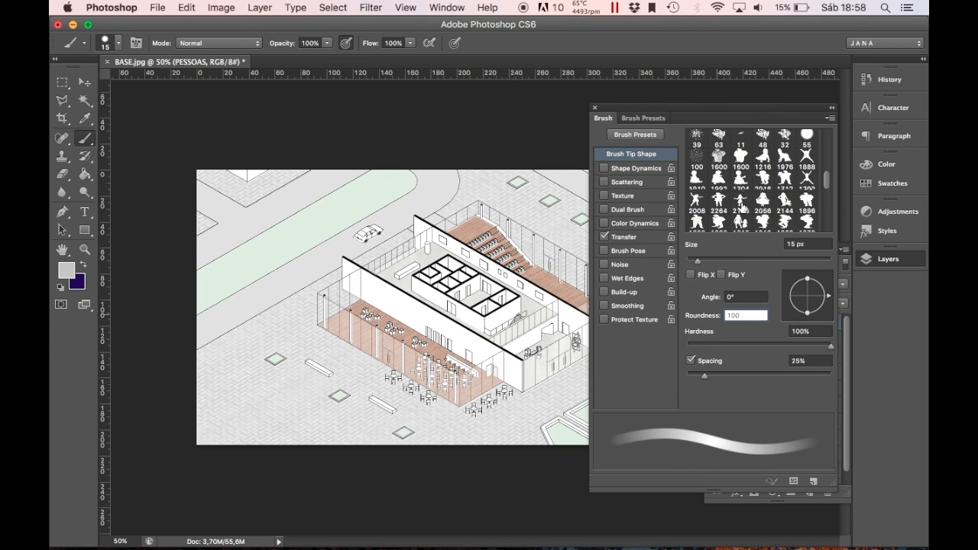
left_click(697, 223)
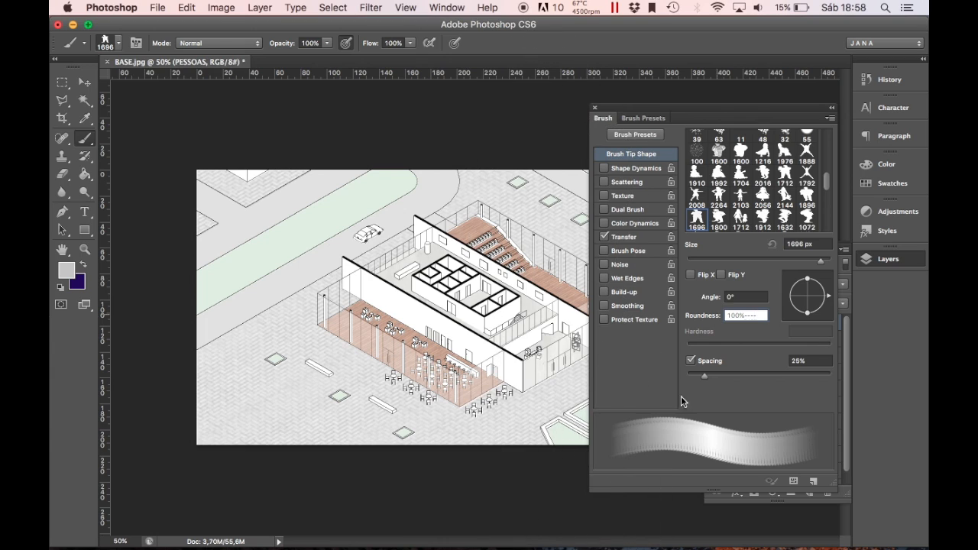
key("Return")
Reduce the person brush's size to 45 px.
key("bracketleft")
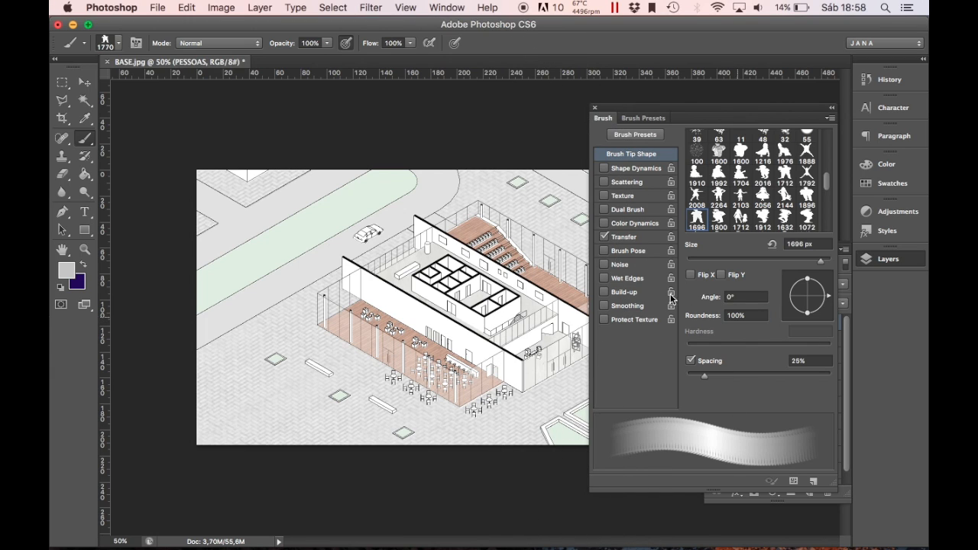
key("bracketleft")
key("bracketleft")
key("bracketleft")
key("bracketleft")
key("bracketleft")
key("bracketleft")
key("bracketleft")
key("bracketleft")
key("bracketleft")
key("bracketleft")
key("bracketleft")
key("bracketleft")
key("bracketleft")
key("bracketleft")
key("bracketleft")
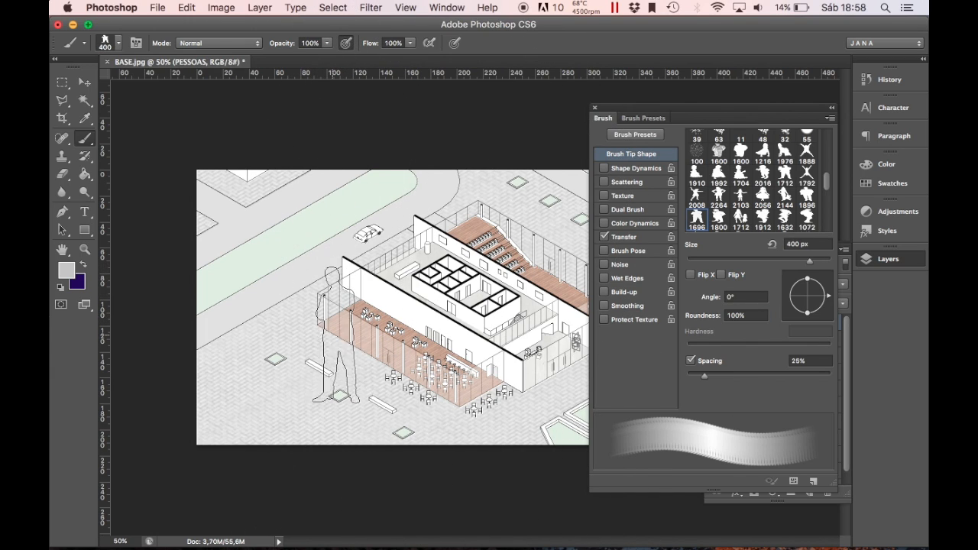
key("bracketleft")
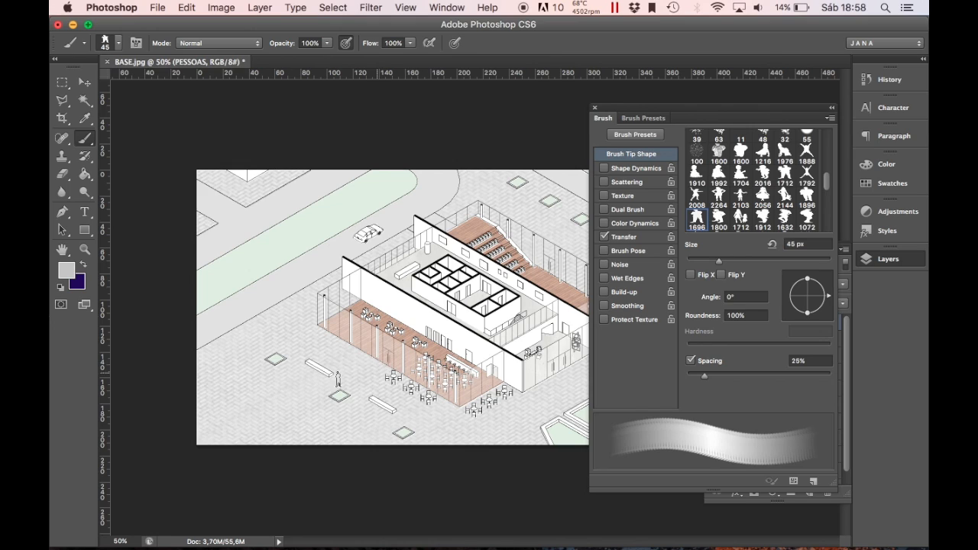
Turn on Scattering for the person brush and widen its spacing so the figures separate.
left_click(633, 183)
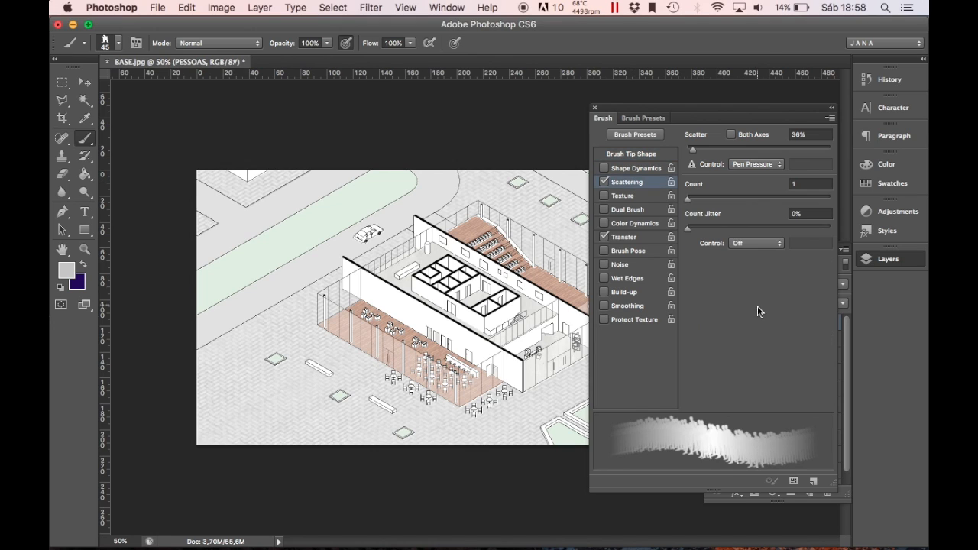
left_click(625, 154)
left_click_drag(708, 373, 796, 375)
left_click(627, 181)
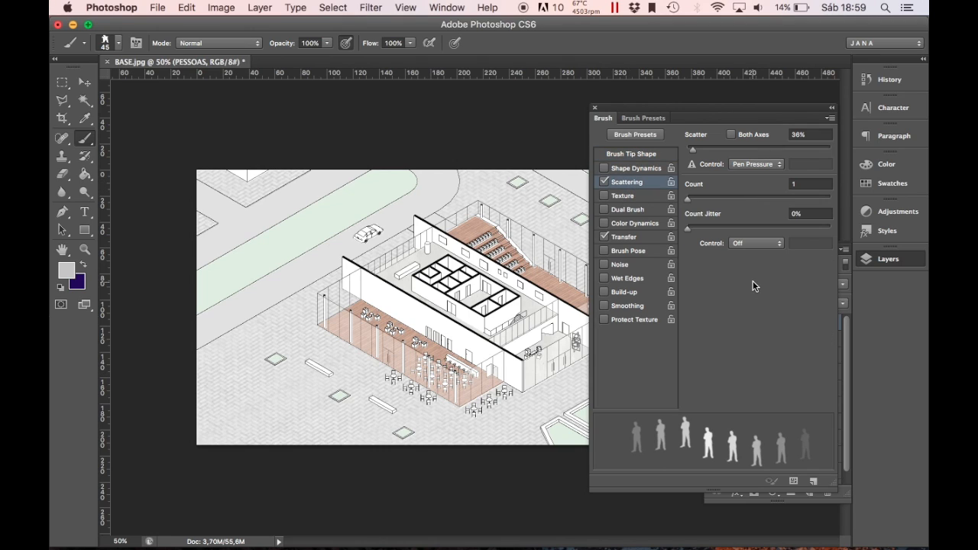
Set the brush's scatter to 359%, its count to 1 and its count jitter to 72%.
mouse_move(690, 198)
left_mouse_down()
mouse_move(805, 198)
mouse_move(688, 198)
left_mouse_up()
left_click_drag(692, 149, 738, 148)
left_click_drag(689, 229, 797, 230)
mouse_move(693, 204)
left_mouse_down()
mouse_move(707, 199)
mouse_move(688, 208)
left_mouse_up()
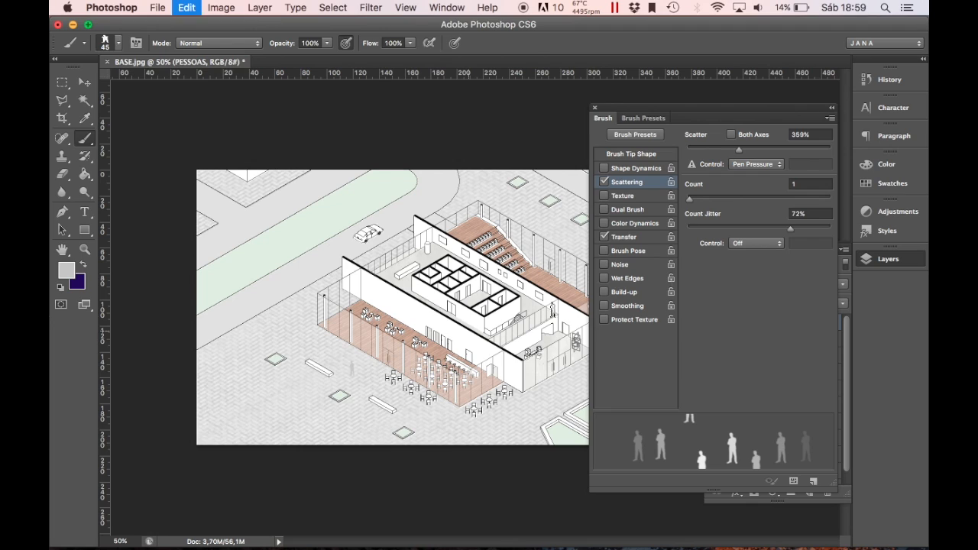
Set the foreground color to black.
left_click(67, 271)
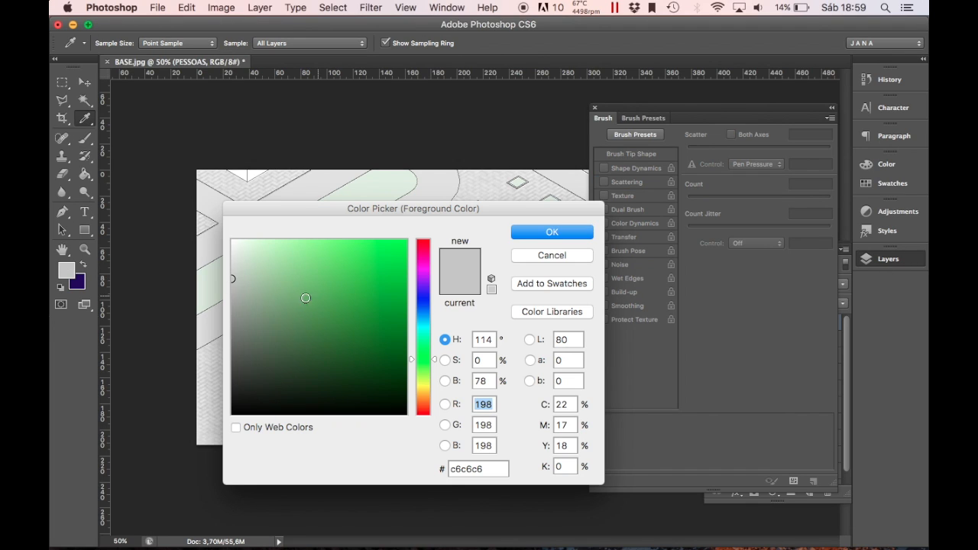
left_click_drag(234, 279, 232, 414)
left_click(551, 232)
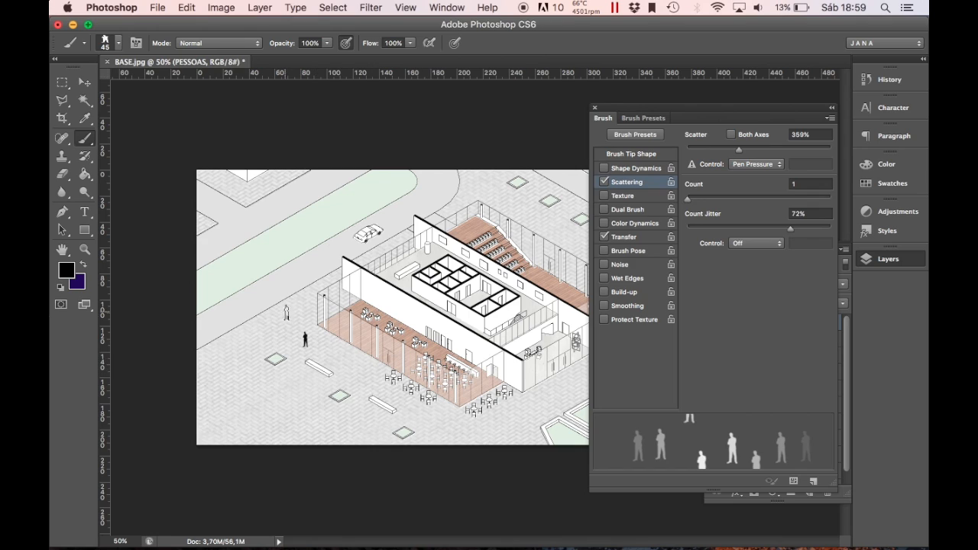
Reduce the brush's scatter to 110%, lower its count jitter and set its spacing to 189%.
left_click(710, 151)
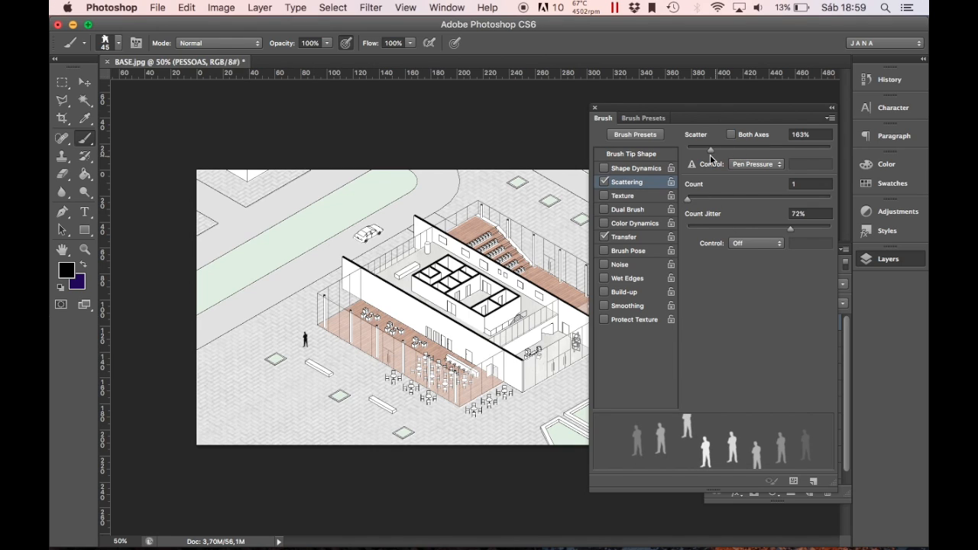
left_click_drag(712, 150, 704, 150)
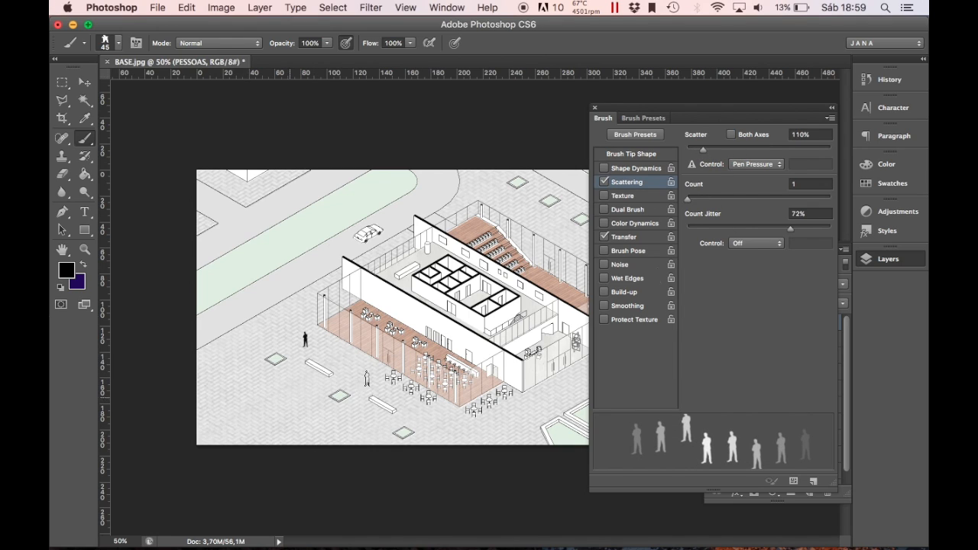
mouse_move(687, 200)
left_mouse_down()
mouse_move(748, 199)
mouse_move(690, 201)
left_mouse_up()
left_click_drag(792, 229, 756, 230)
left_click(637, 154)
left_click_drag(799, 382, 790, 380)
Test figure stamps on the paving beside the bar, undo them and reduce the brush size to 35 px.
mouse_move(264, 385)
left_mouse_down()
mouse_move(294, 394)
mouse_move(290, 386)
left_mouse_up()
key("super+z")
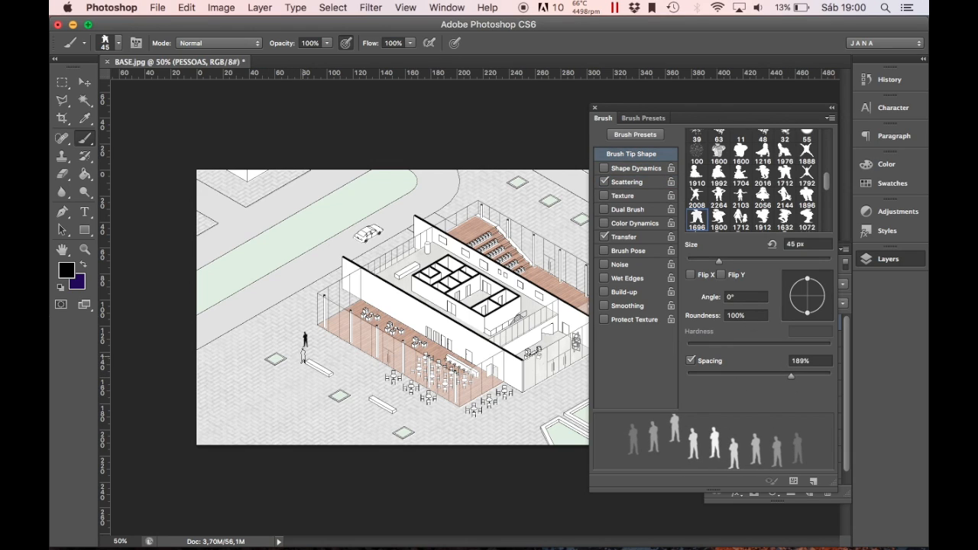
left_click(344, 359)
key("super+alt+z")
key("super+alt+z")
left_click(286, 331)
key("super+z")
key("bracketleft")
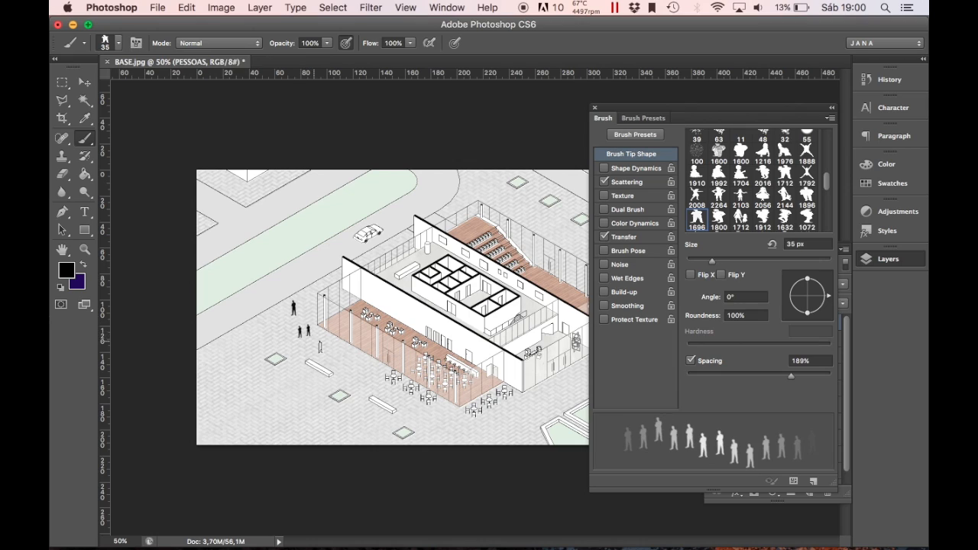
Undo the test figures, set the brush spacing to 124% and try a stamp on the paving, undoing it as well.
key("super+z")
left_click_drag(794, 373, 768, 376)
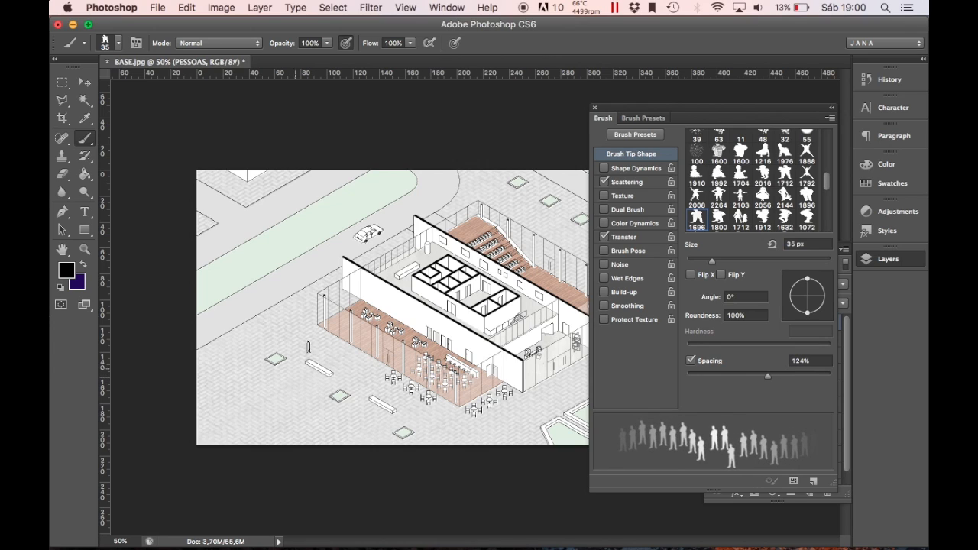
left_click_drag(309, 347, 303, 348)
key("super+z")
Stamp groups of black standing figures around the outdoor tables in front of the bar.
left_click(433, 411)
left_click(414, 411)
left_click(520, 405)
left_click(489, 421)
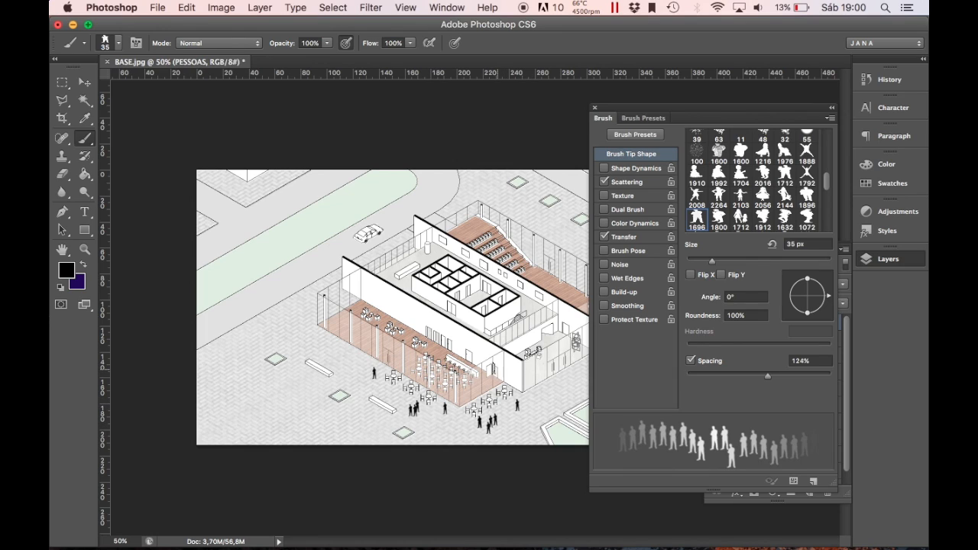
Stamp smaller figures inside the building, reducing the brush size to 30 px and then to 25 px.
key("bracketleft")
left_click(548, 336)
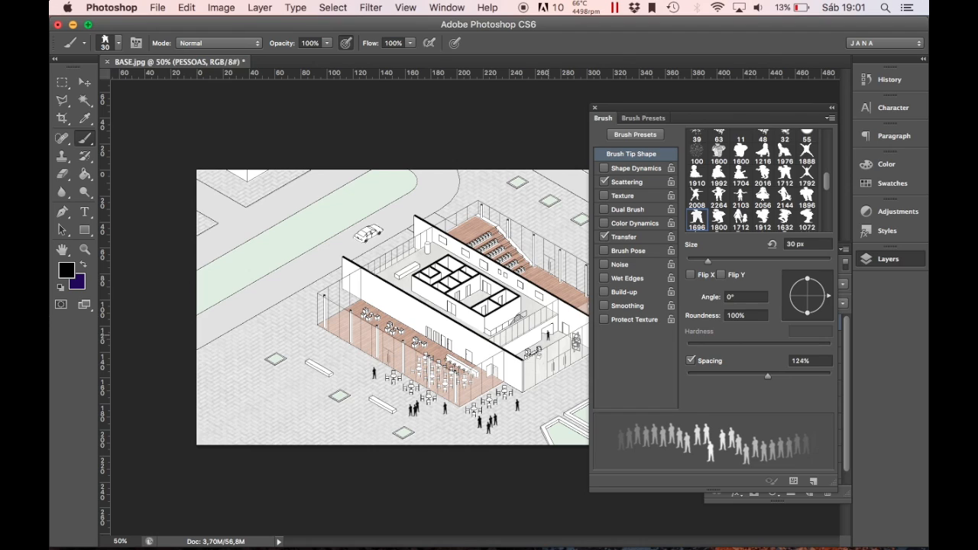
key("bracketleft")
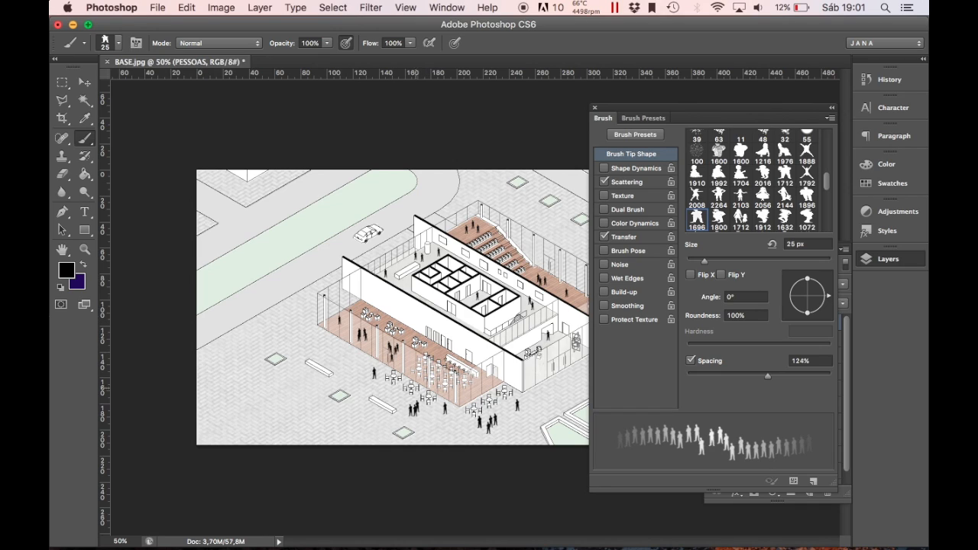
Enlarge the brush to 40 px and stamp a group of figures on the open paving beside the bar.
key("bracketright")
key("bracketright")
left_click(288, 331)
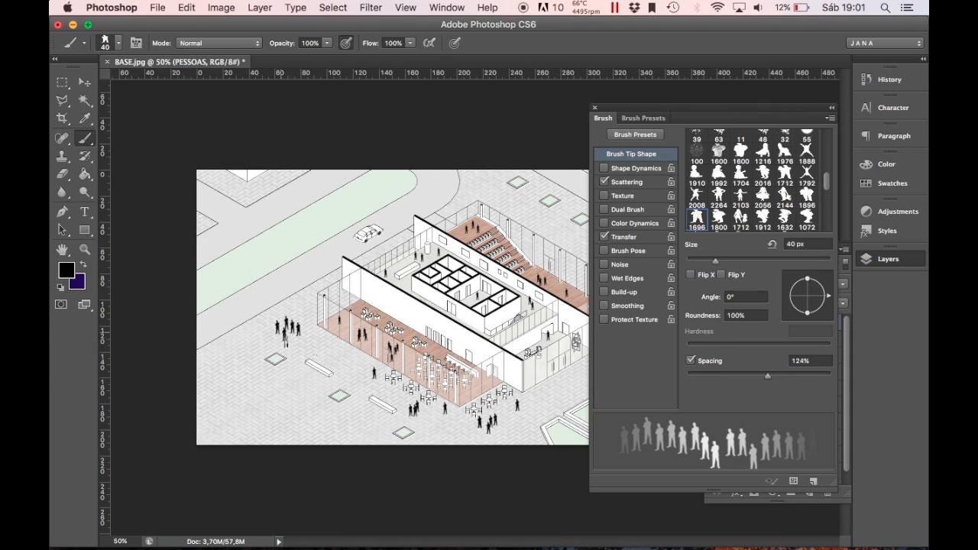
left_click_drag(264, 409, 286, 411)
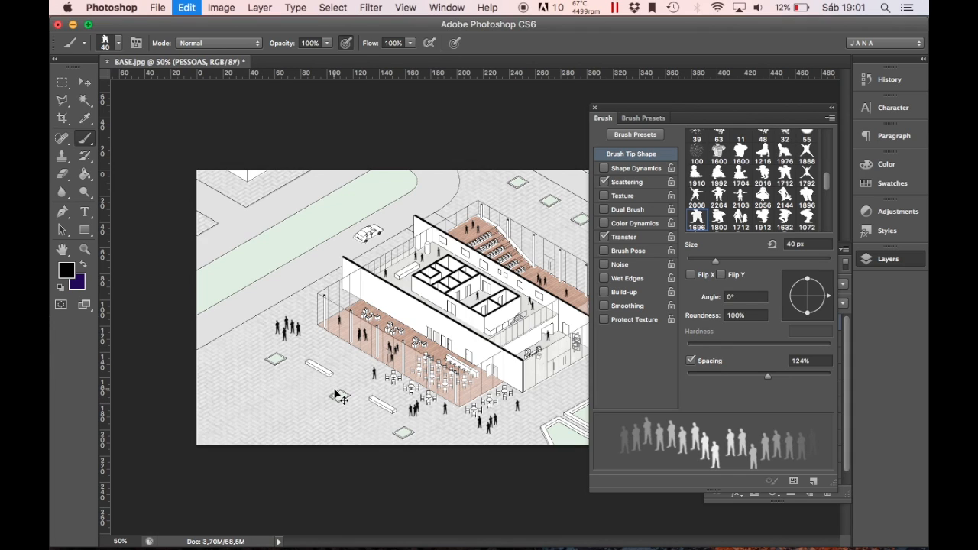
Stamp more figure groups on the paving around the planted beds and behind the auditorium.
key("super+minus")
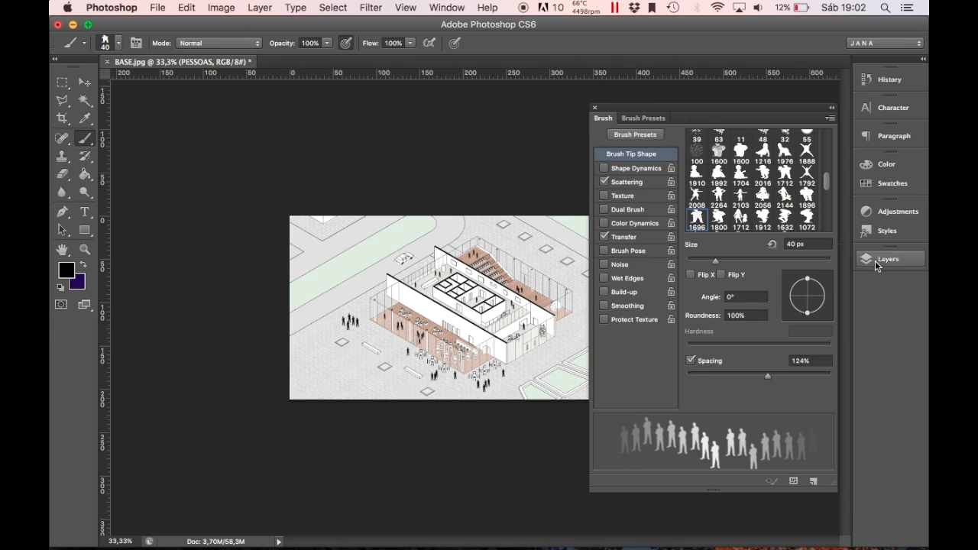
left_click(886, 259)
left_click(832, 107)
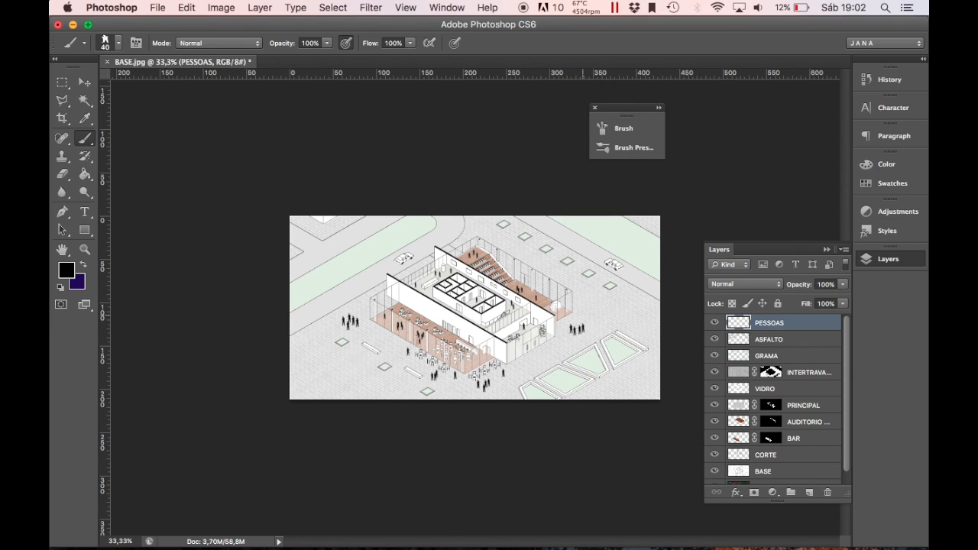
left_click(618, 380)
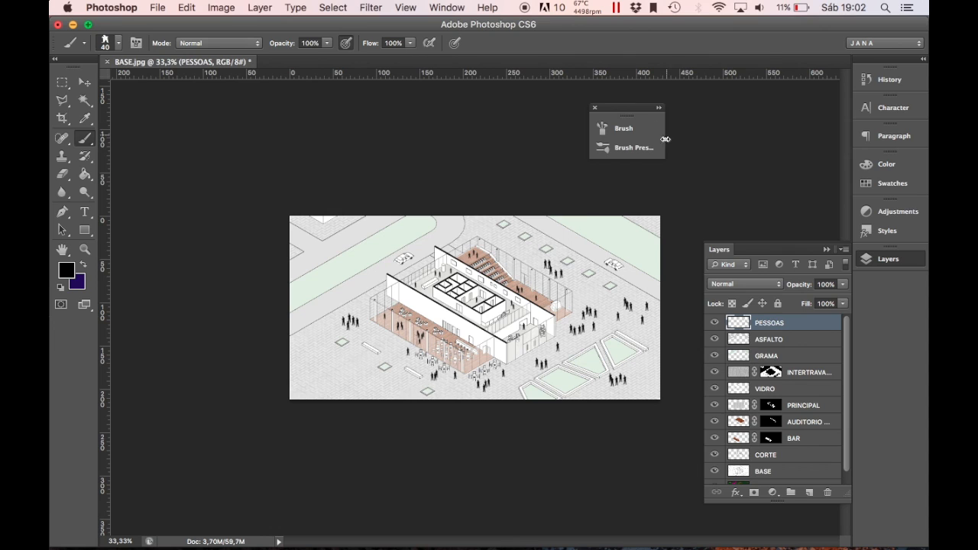
Choose the 1712 px standing-figure preset, reduce its size to 35 px and stamp additional figures among the existing groups.
left_click(633, 148)
left_click_drag(580, 177, 577, 389)
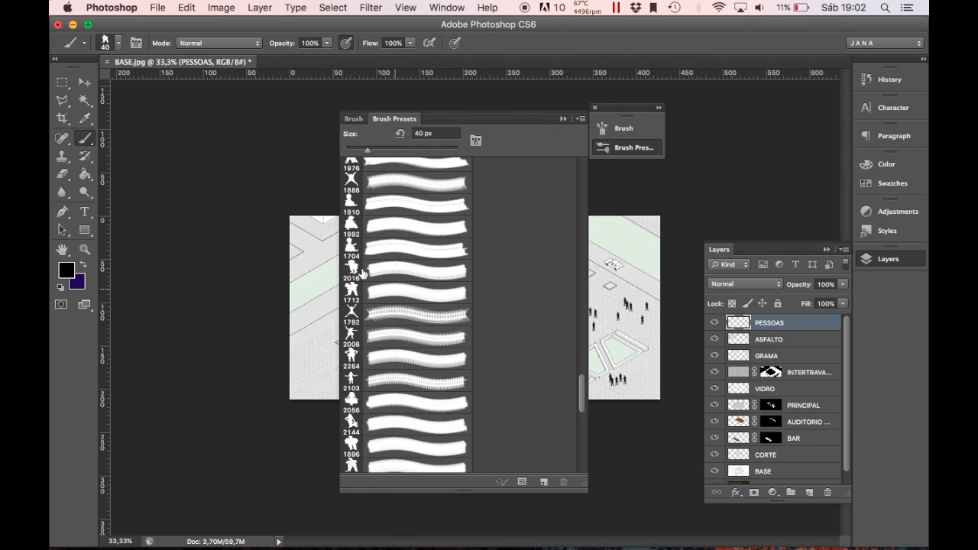
left_click(351, 293)
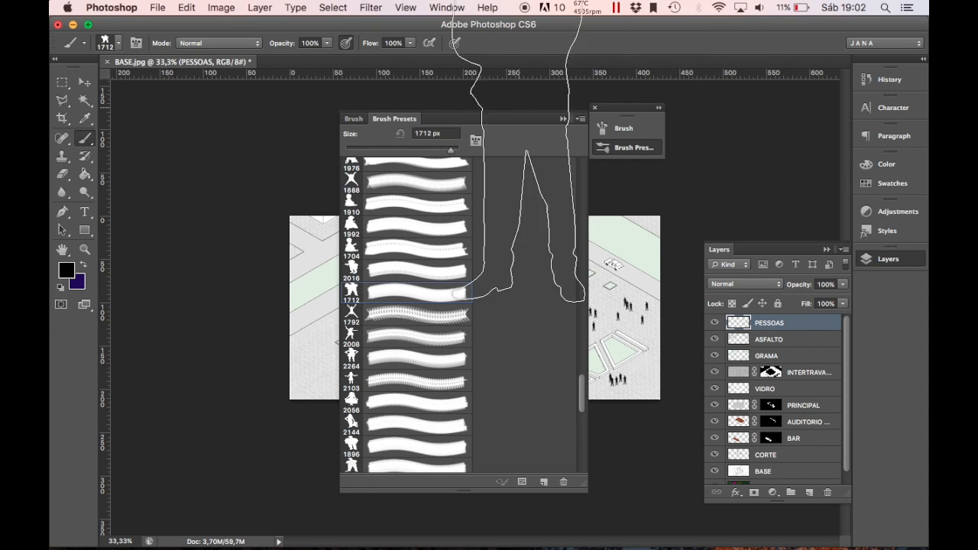
left_click(659, 110)
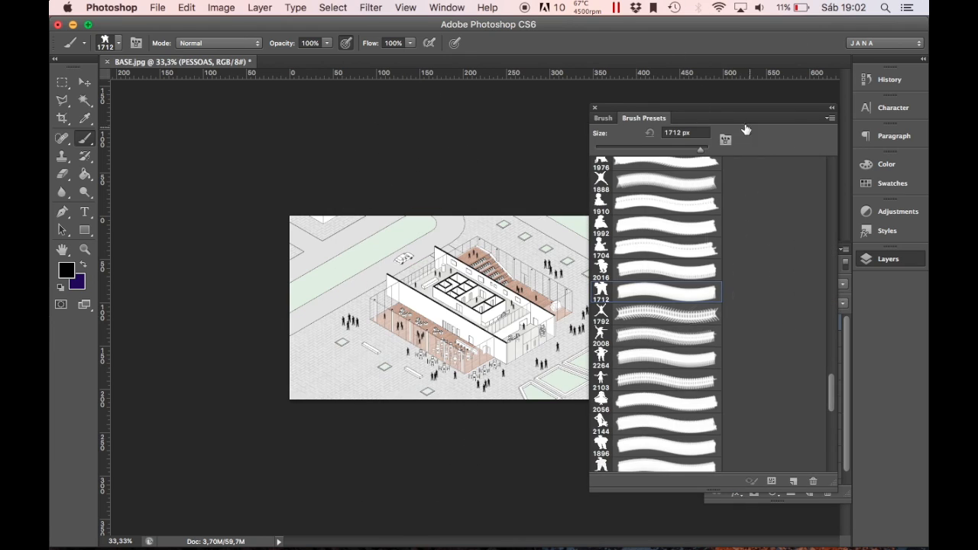
left_click(833, 108)
key("bracketleft")
key("bracketleft")
key("bracketleft")
key("bracketleft")
key("bracketleft")
key("bracketleft")
key("bracketleft")
key("bracketleft")
key("bracketleft")
key("bracketleft")
key("bracketleft")
key("bracketleft")
key("bracketleft")
key("bracketleft")
key("bracketleft")
key("bracketleft")
key("bracketleft")
key("bracketleft")
key("bracketleft")
key("bracketleft")
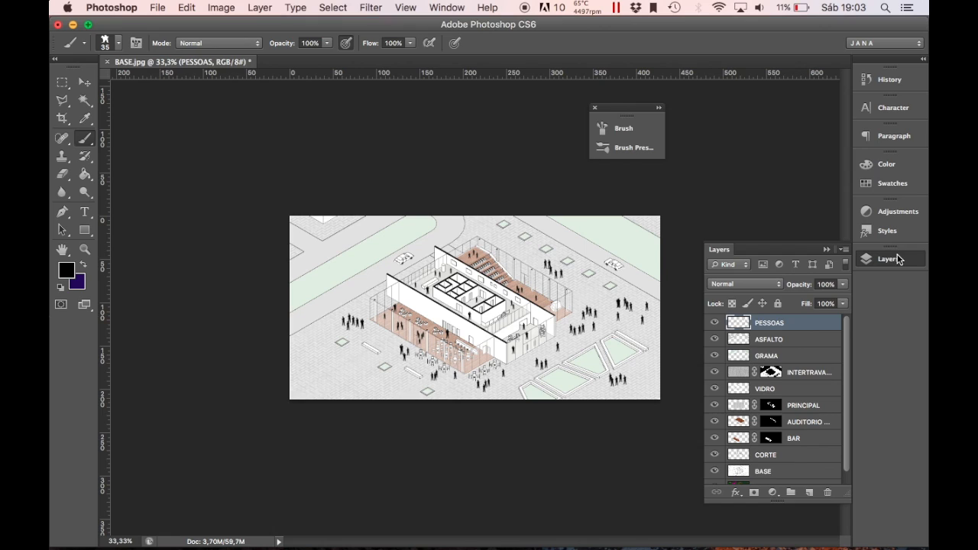
Move the VIDRO layer above PESSOAS and make PESSOAS the active layer.
left_click_drag(786, 394, 781, 325)
key("m")
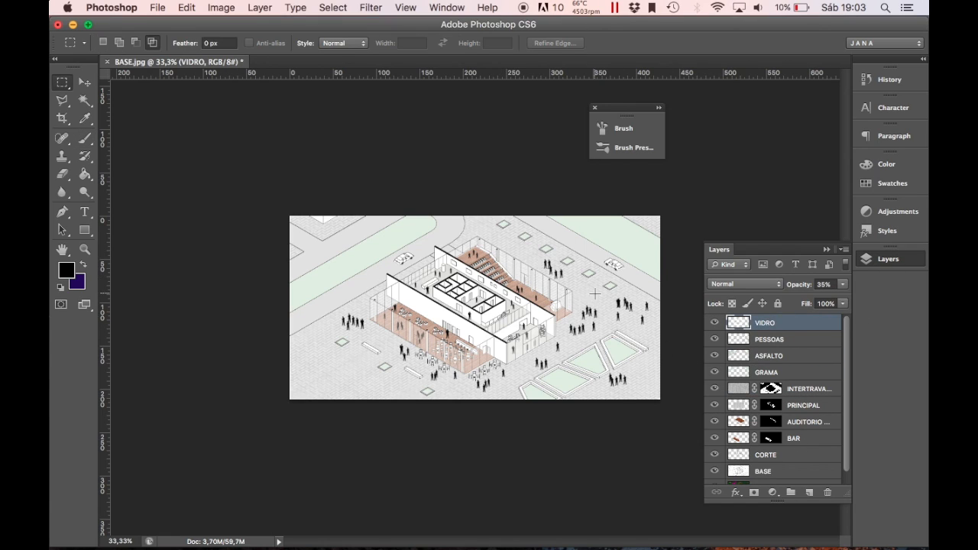
key("alt+bracketleft")
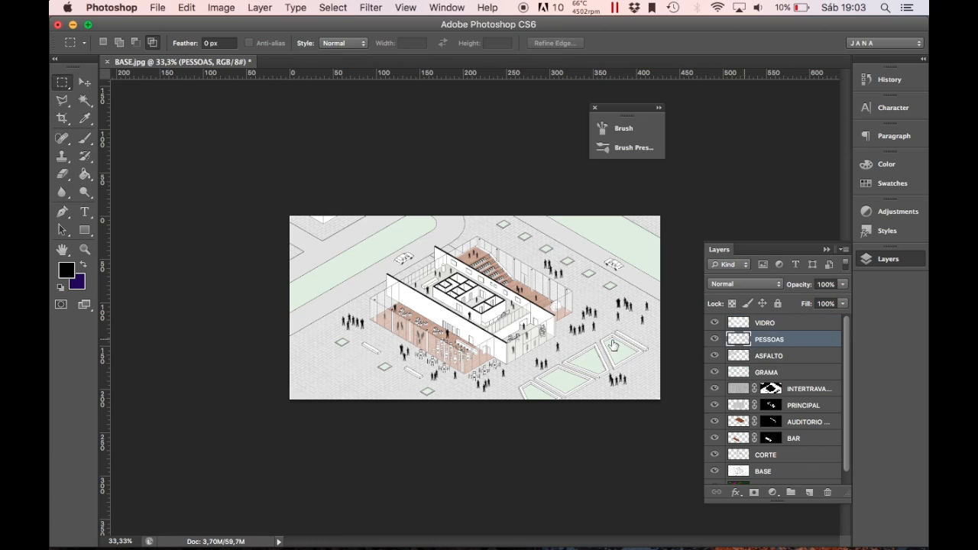
Lasso the figure group on the paving beside the bar, move it past the square planter and deselect.
mouse_move(62, 100)
left_mouse_down()
mouse_move(100, 107)
mouse_move(110, 98)
left_mouse_up()
mouse_move(370, 316)
left_mouse_down()
mouse_move(350, 333)
mouse_move(373, 329)
mouse_move(353, 344)
mouse_move(353, 364)
left_mouse_up()
left_click(86, 84)
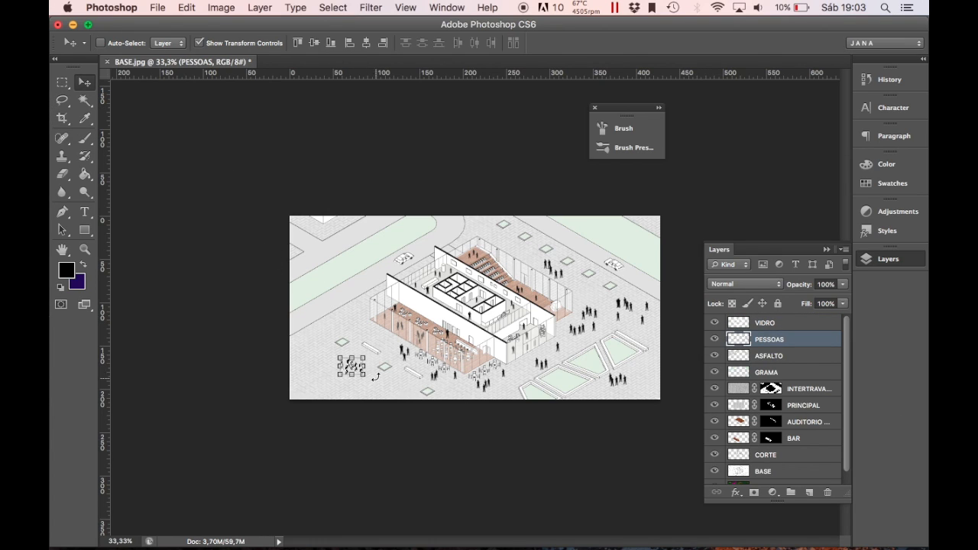
key("ctrl+d")
key("m")
Switch to the Brush tool and choose the 1541 px tree brush tip.
left_click(610, 130)
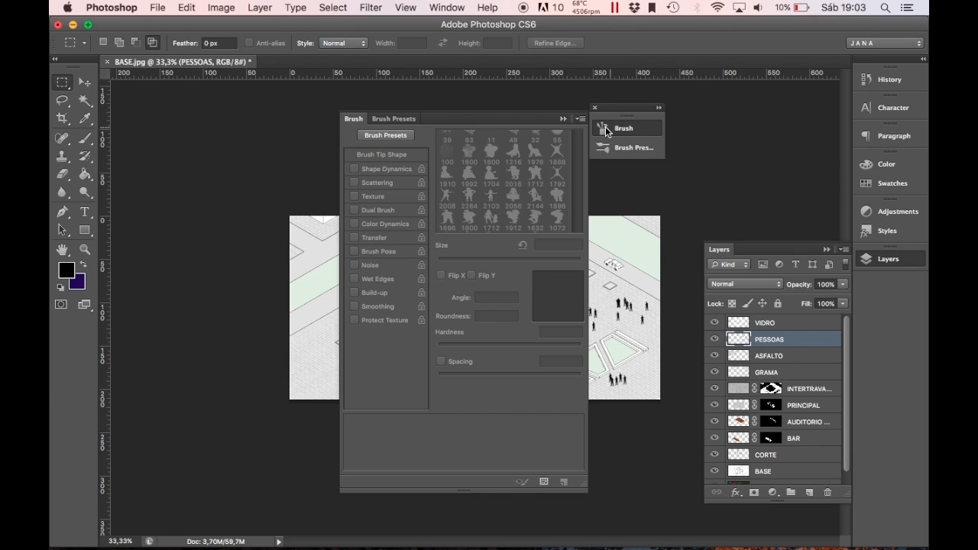
key("b")
mouse_move(578, 184)
left_mouse_down()
mouse_move(574, 226)
mouse_move(577, 198)
left_mouse_up()
left_click(489, 171)
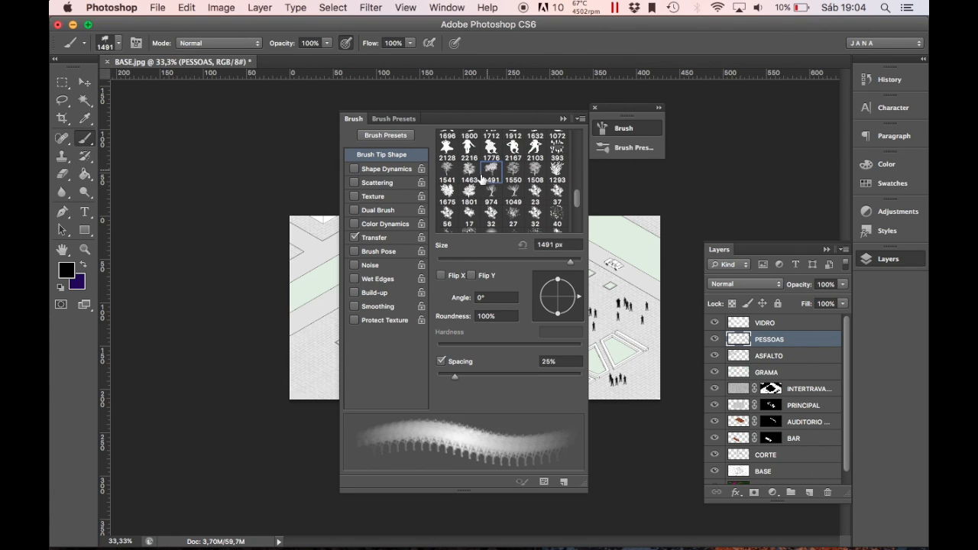
left_click(447, 170)
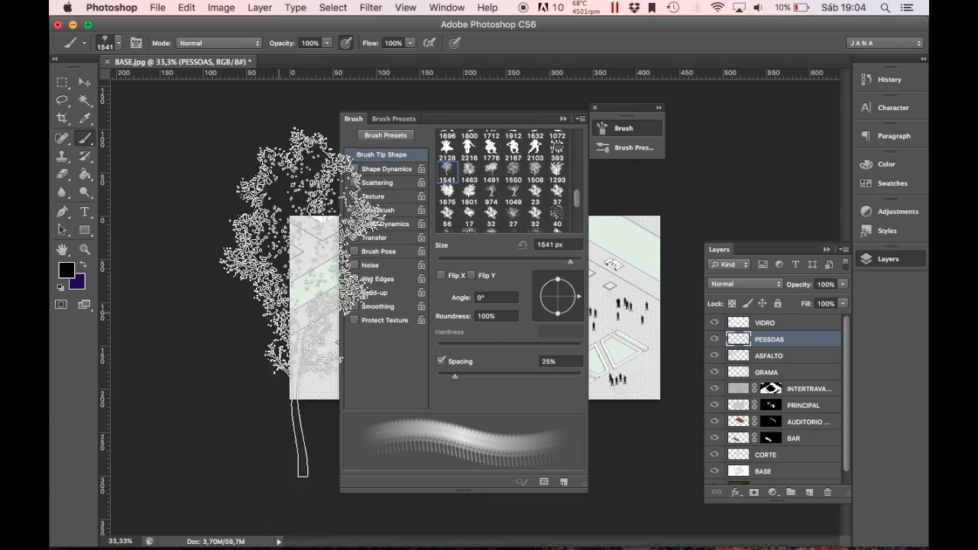
left_click(657, 108)
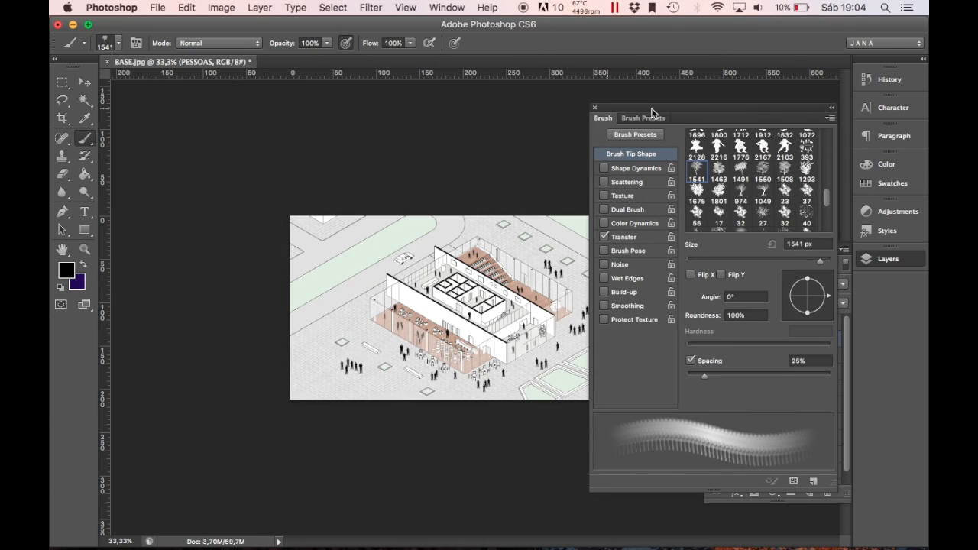
left_click(832, 107)
Reduce the tree brush size to 250 px.
key("bracketleft")
key("bracketleft")
key("bracketleft")
key("bracketleft")
key("bracketleft")
key("bracketleft")
key("bracketleft")
key("bracketleft")
key("bracketleft")
key("bracketleft")
key("bracketleft")
key("bracketleft")
key("bracketleft")
key("bracketleft")
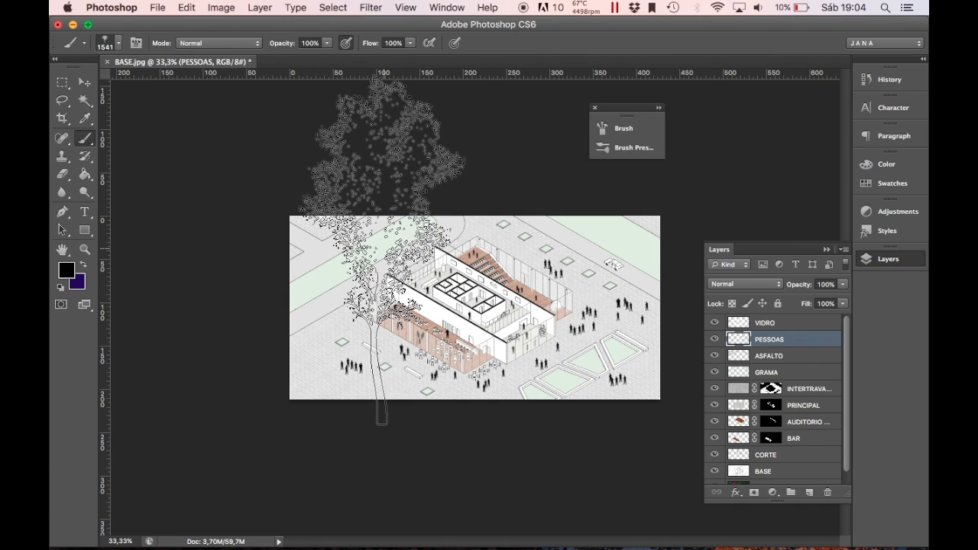
key("bracketright")
key("bracketright")
key("bracketright")
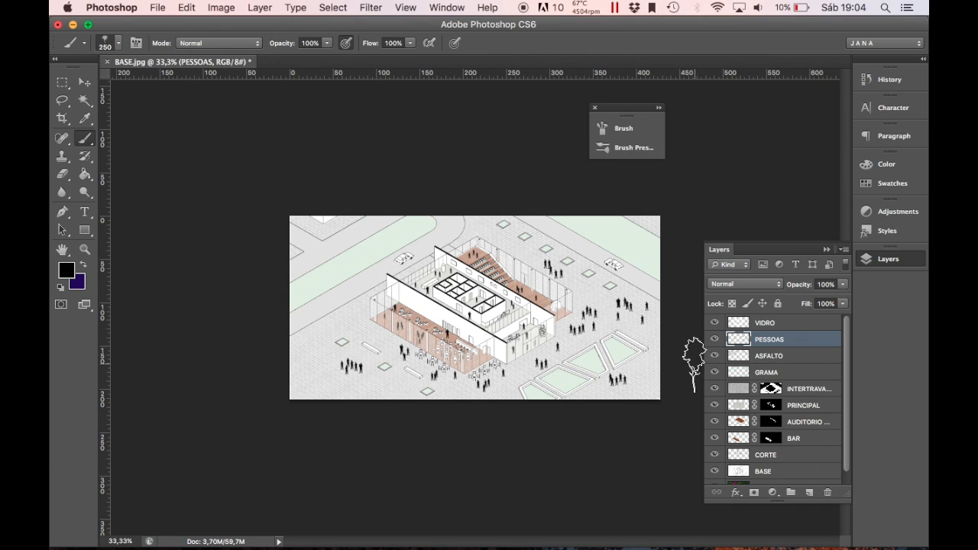
Create a new layer named ARVORES directly above PESSOAS.
key("super+shift+n")
type("ARVORES")
key("Return")
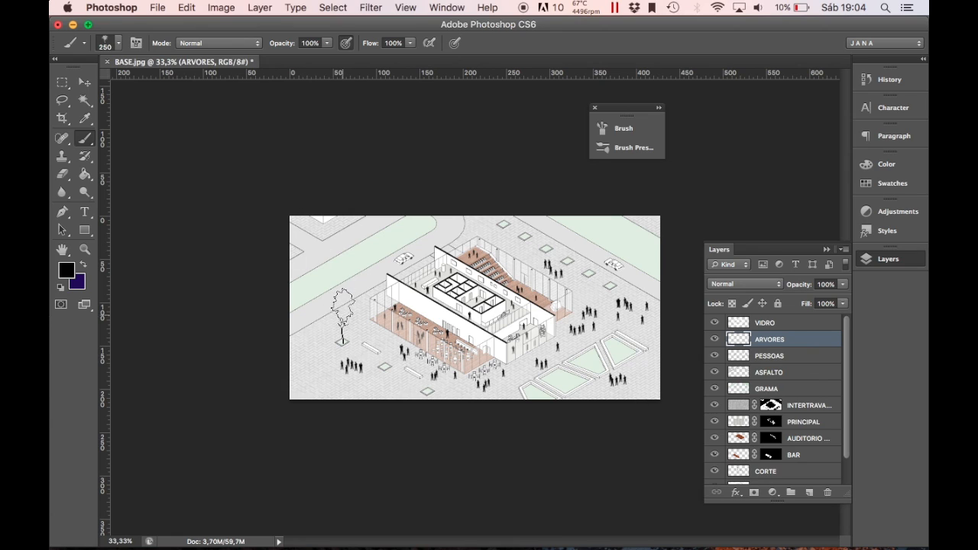
Stamp a tree in the first planter beside the bar, enable Build-up for the brush and darken the tree.
key("super+plus")
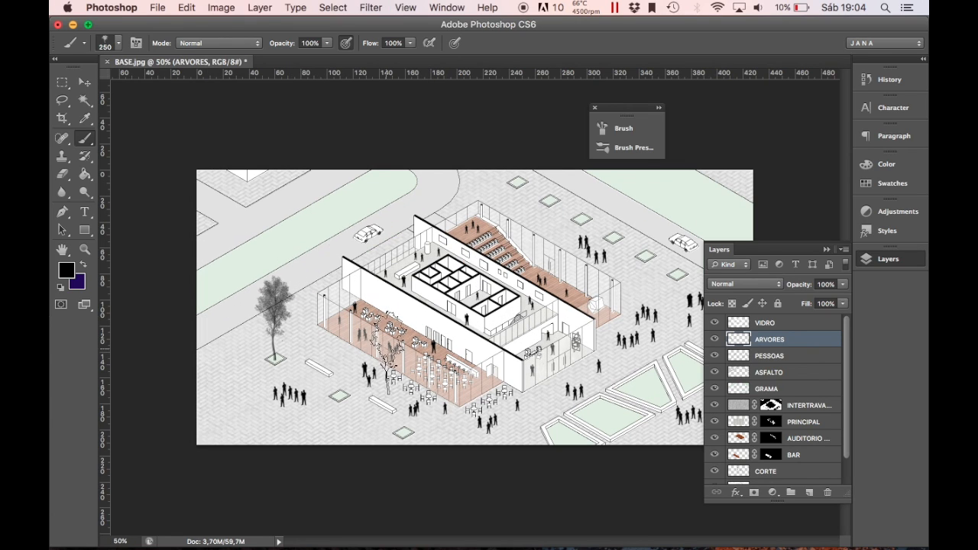
left_click(623, 129)
left_click(382, 294)
left_click(276, 317)
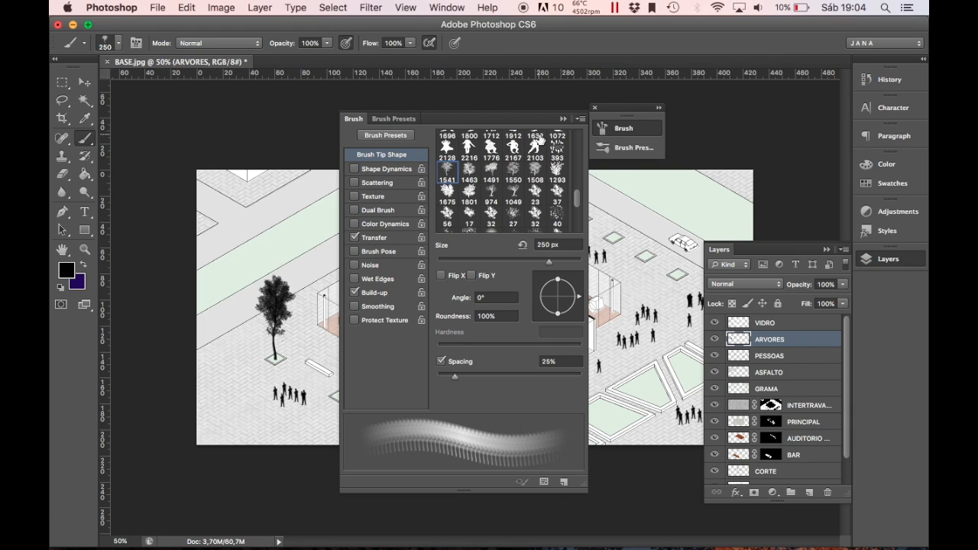
left_click(659, 107)
left_click(833, 109)
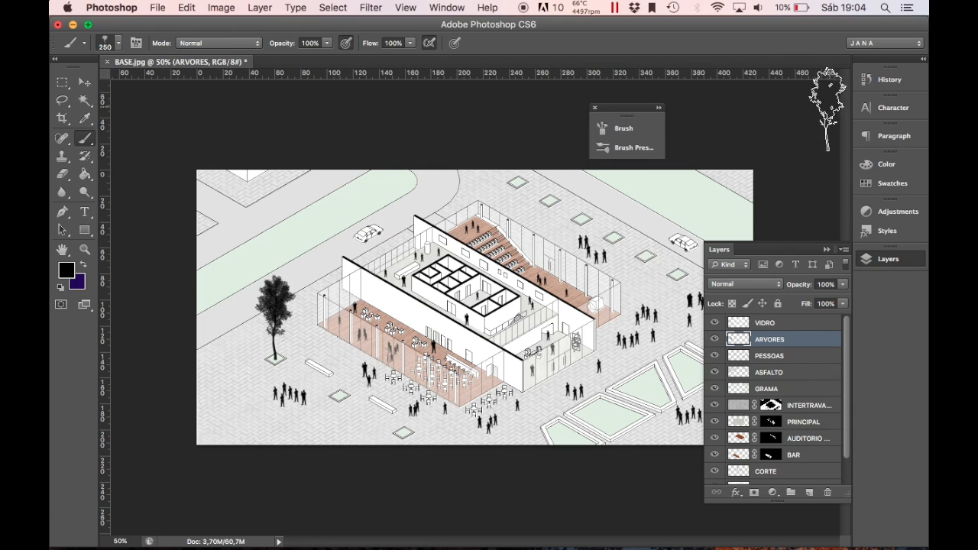
Stamp the same tree in the other two planters in front of the bar.
left_click(339, 350)
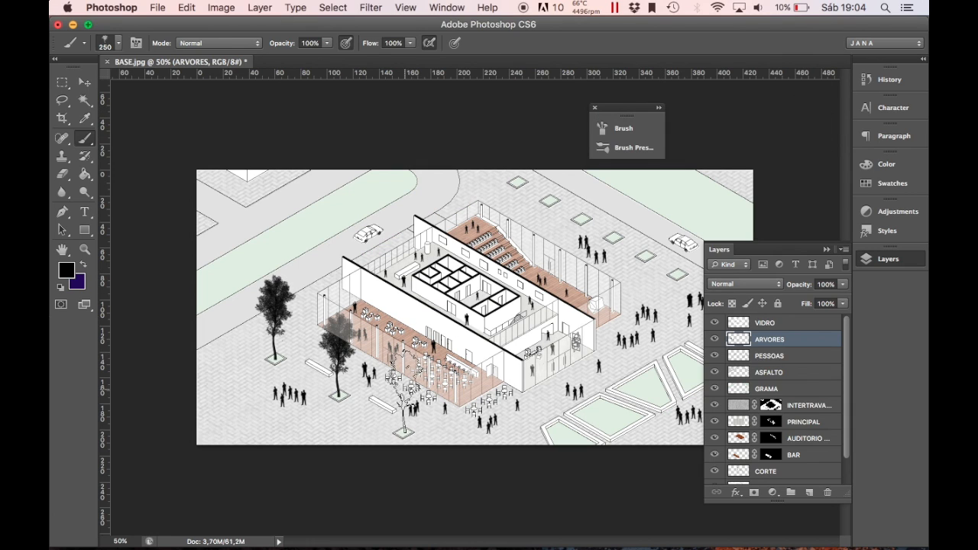
left_click(405, 393)
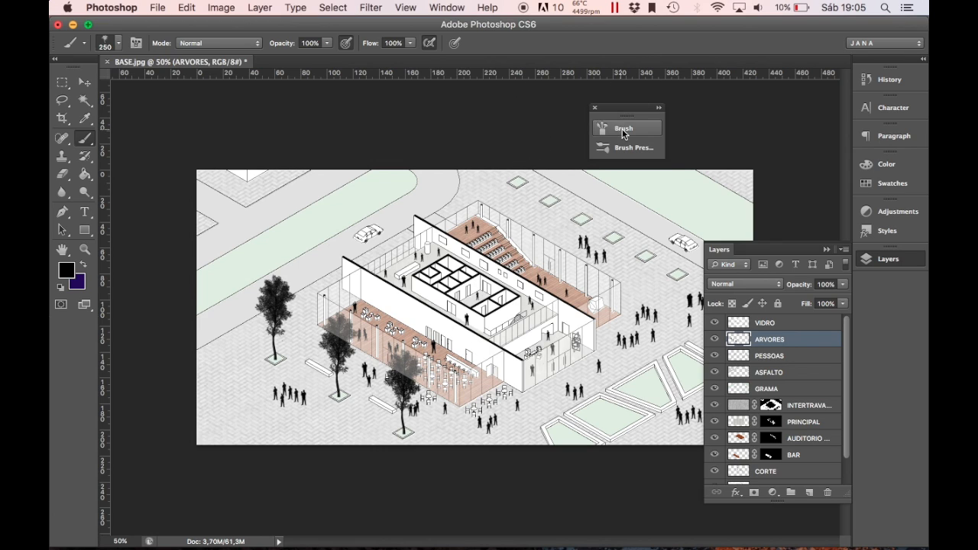
left_click(621, 128)
left_click(622, 129)
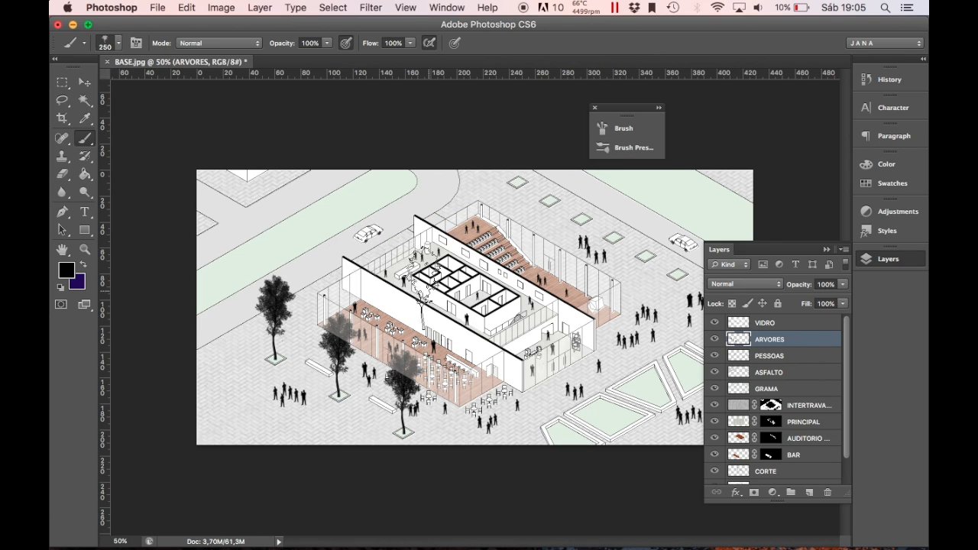
Try stamping the same tree in all six planters along the auditorium side, and undo those stamps.
left_click(519, 143)
left_click(550, 162)
left_click(583, 181)
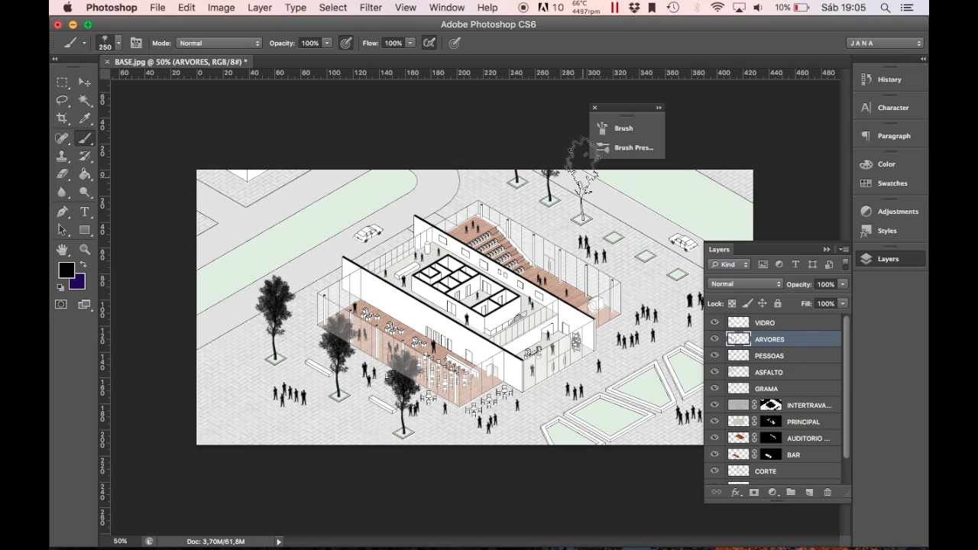
left_click(614, 197)
left_click(647, 217)
left_click(679, 235)
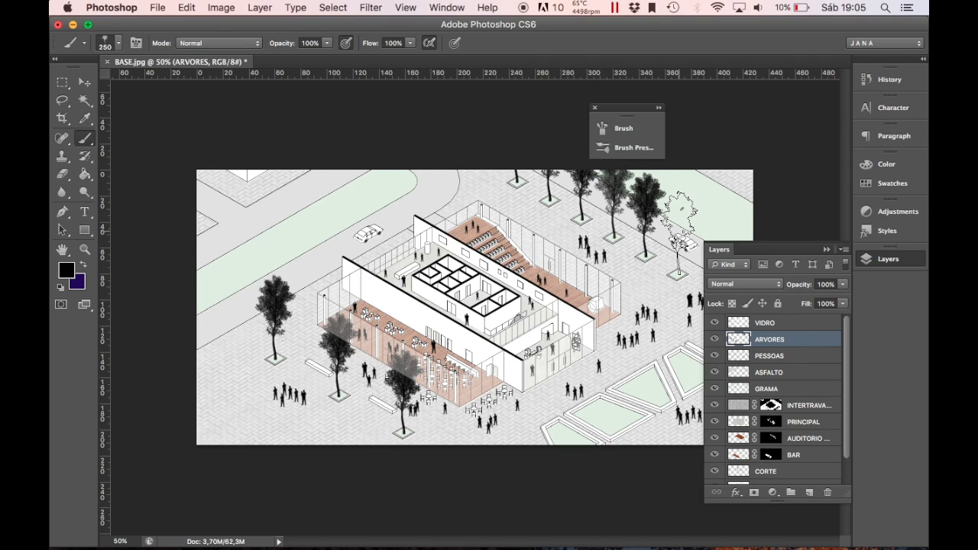
key("super+alt+z")
key("super+alt+z")
key("super+alt+z")
key("super+alt+z")
key("super+alt+z")
key("super+alt+z")
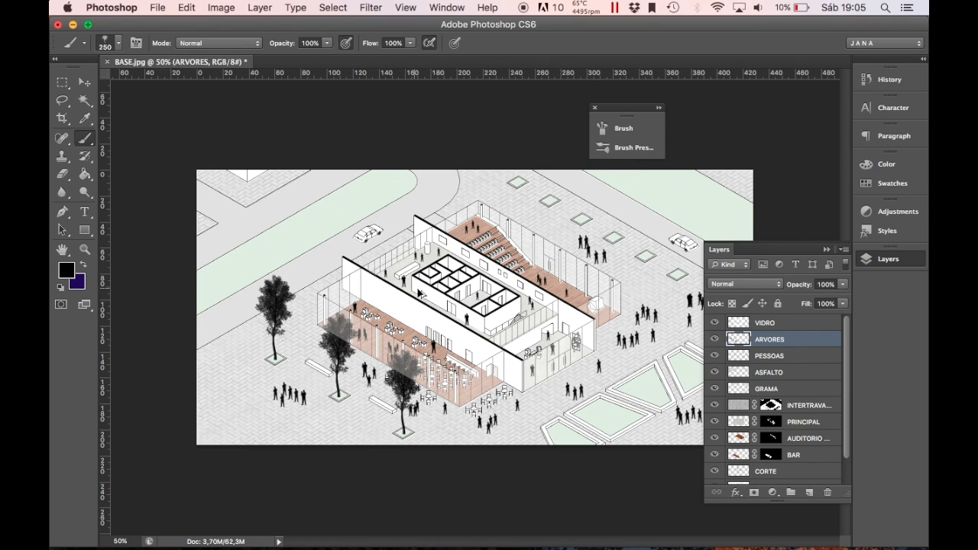
Stamp the tree in the fourth planter and the farthest planter along the auditorium side.
left_click(623, 129)
left_click(623, 130)
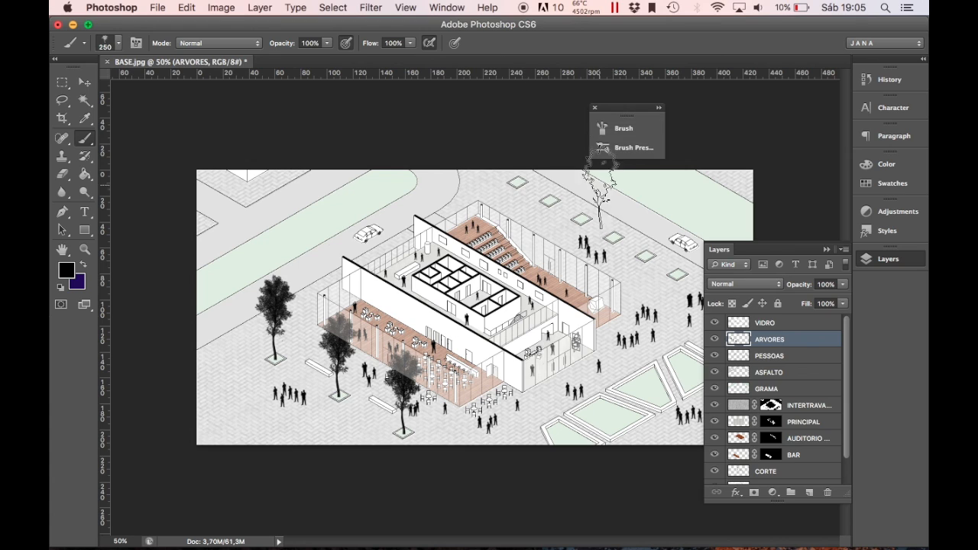
left_click(612, 202)
left_click(519, 143)
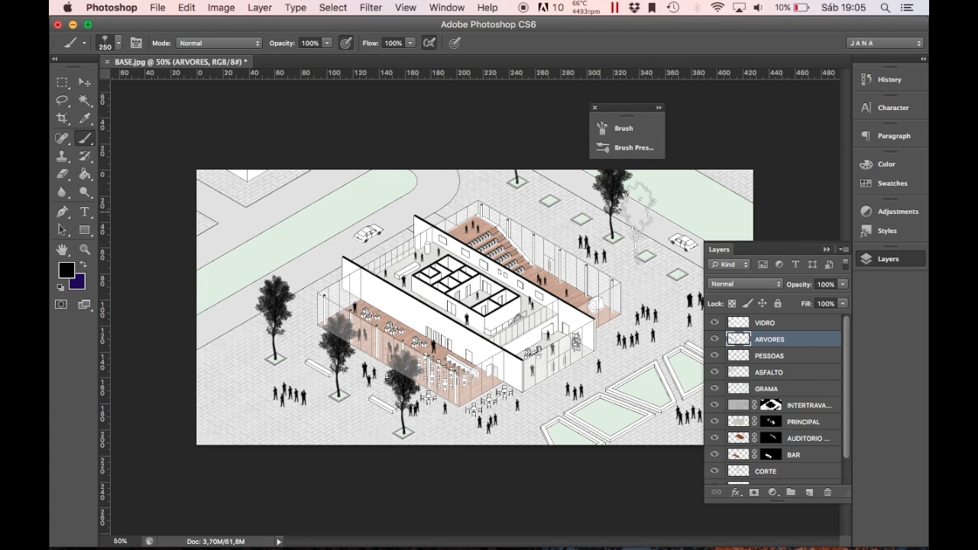
Try the 1801 px tree brush tip at a size of 100 px.
left_click(616, 132)
left_click(535, 169)
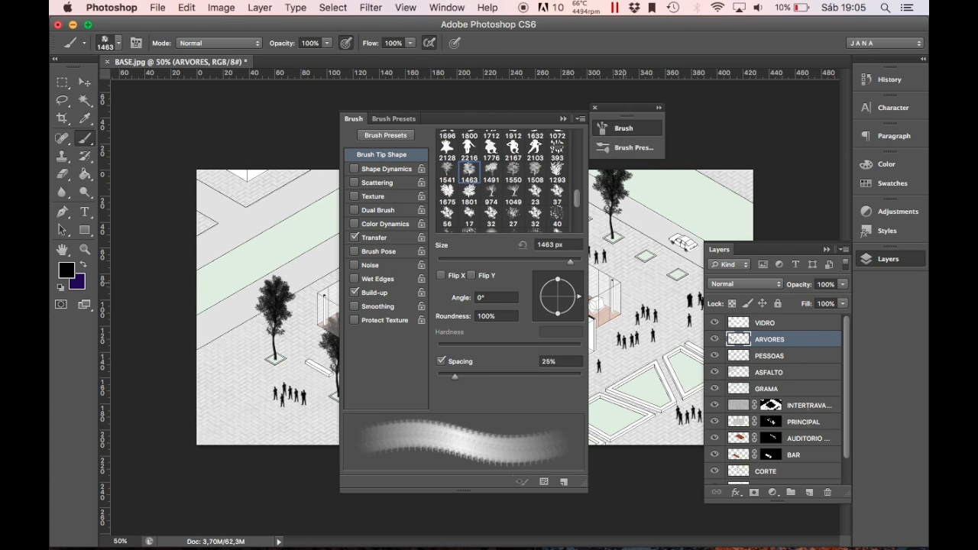
left_click(468, 191)
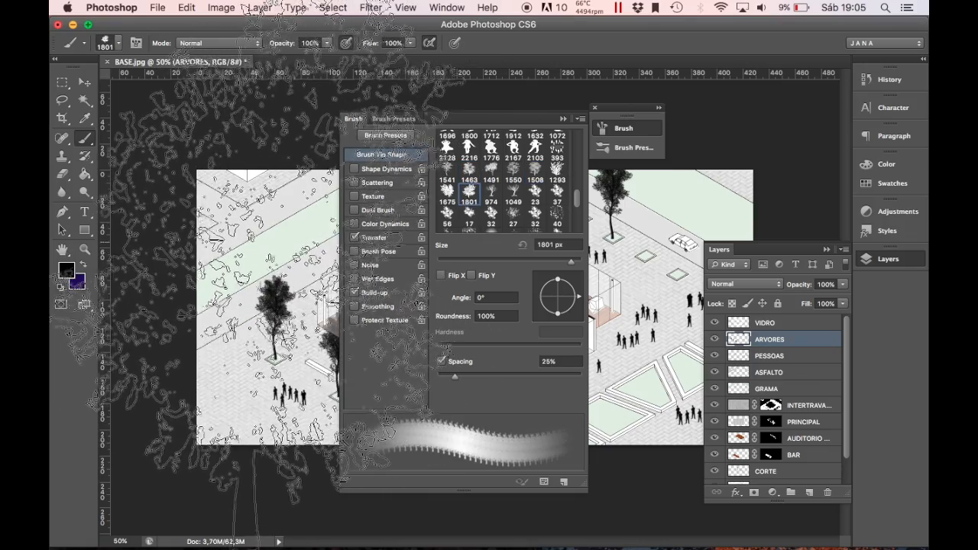
left_click(554, 244)
type("100")
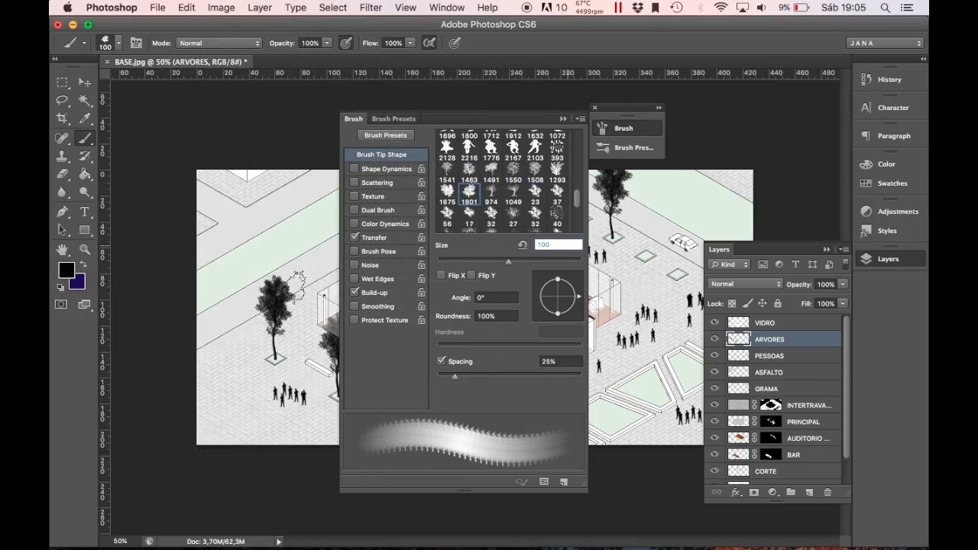
Try other tree brush tips, choosing the broad-crowned 1491 px tree and setting its size to 100 px.
left_click(490, 191)
left_click(449, 191)
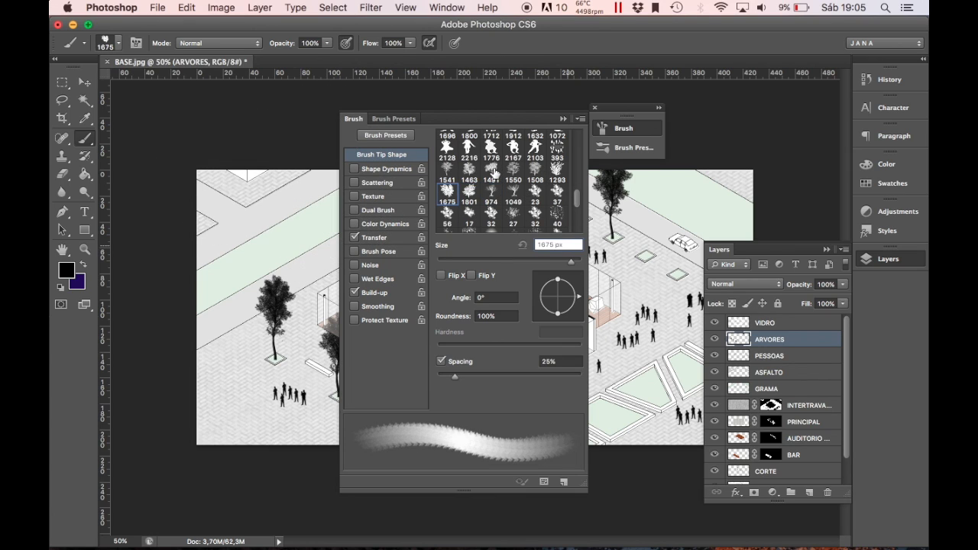
left_click(447, 170)
left_click(491, 171)
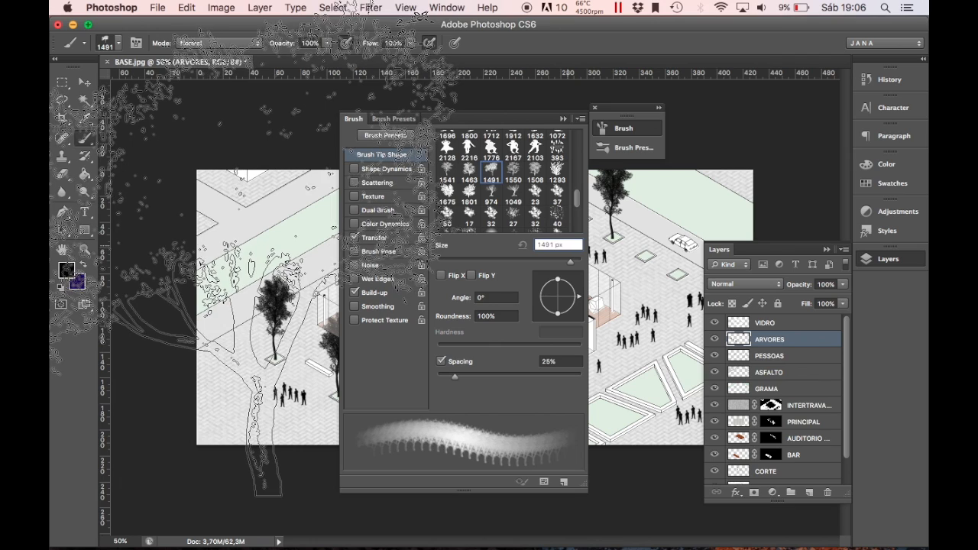
type("100")
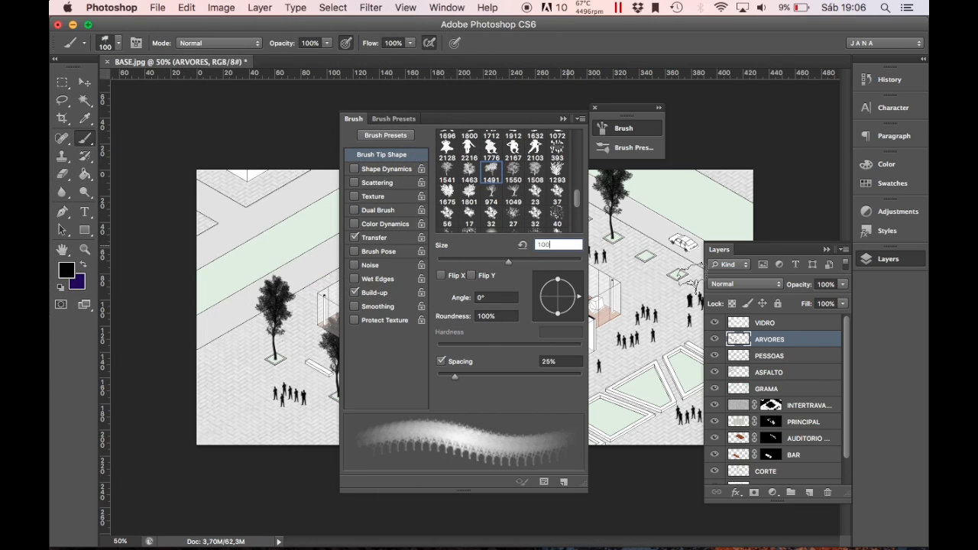
key("Return")
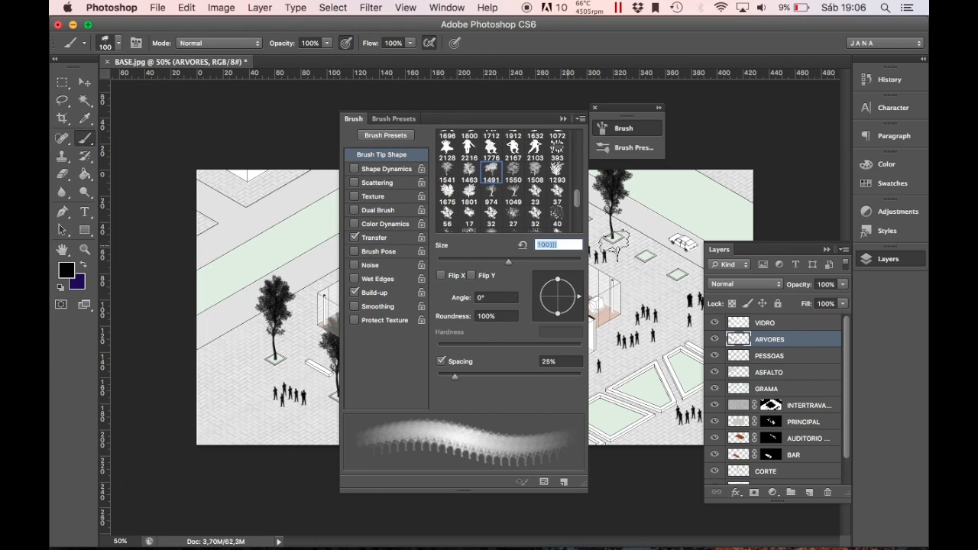
Enlarge the brush to 300 px, try stamping the broad-crowned tree in the planters along the auditorium side, and undo the last stamp.
key("bracketright")
key("bracketright")
key("bracketright")
key("bracketright")
key("bracketright")
key("bracketright")
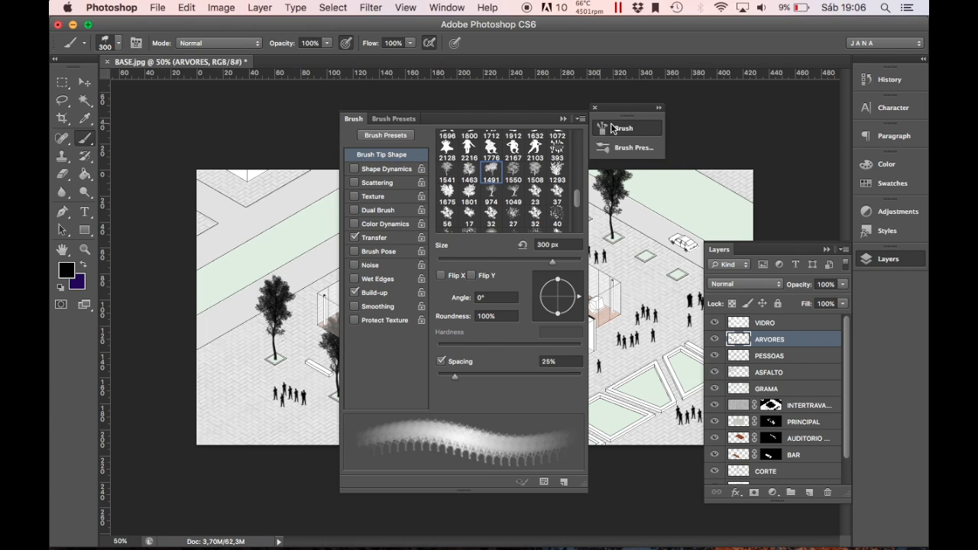
left_click(669, 226)
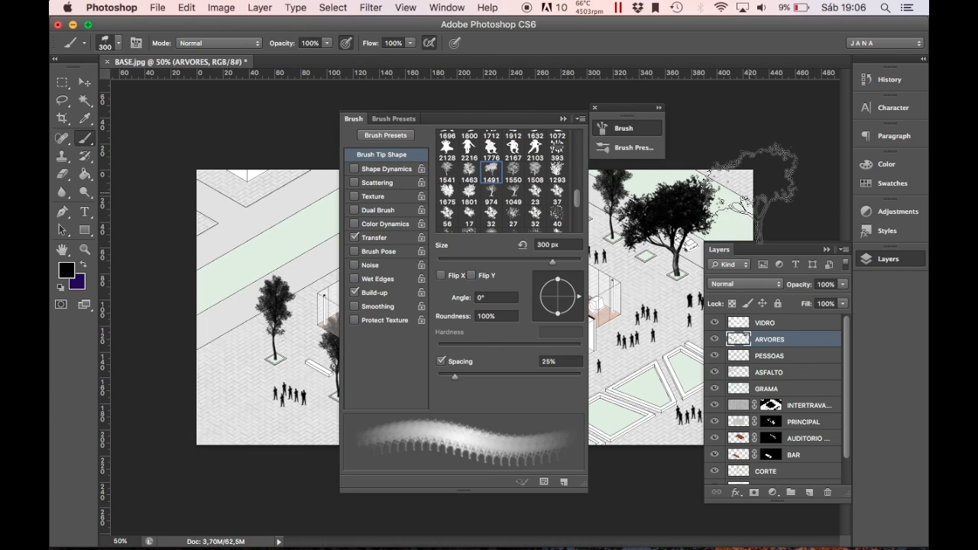
left_click(616, 129)
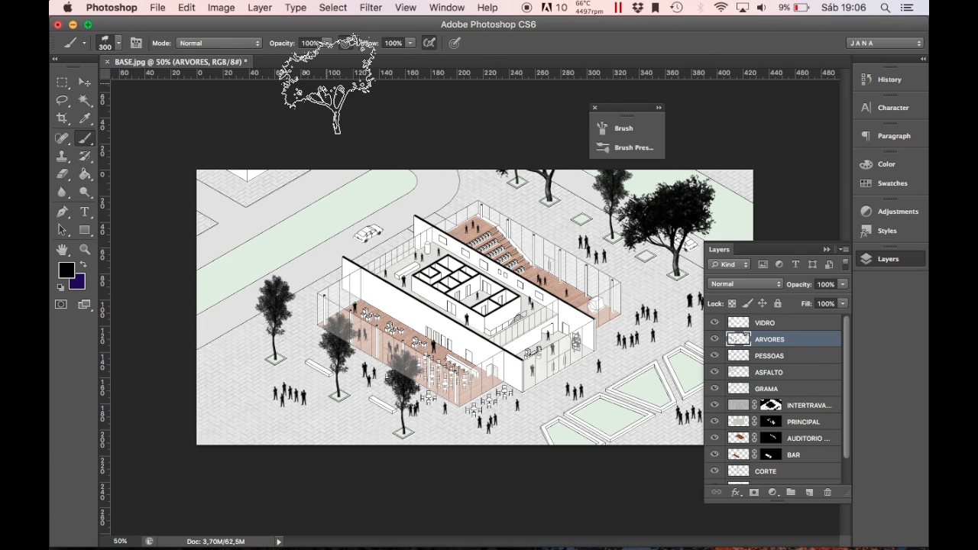
key("super+z")
Go through more tree brush tips and select the slender 1550 px tree.
left_click(624, 129)
left_click(539, 177)
scroll(577, 223, "down", 2)
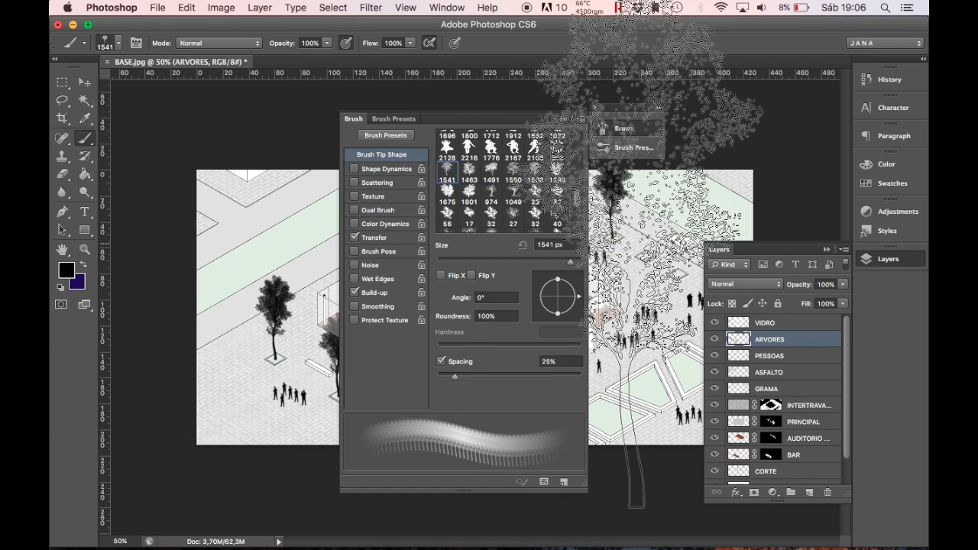
left_click(535, 215)
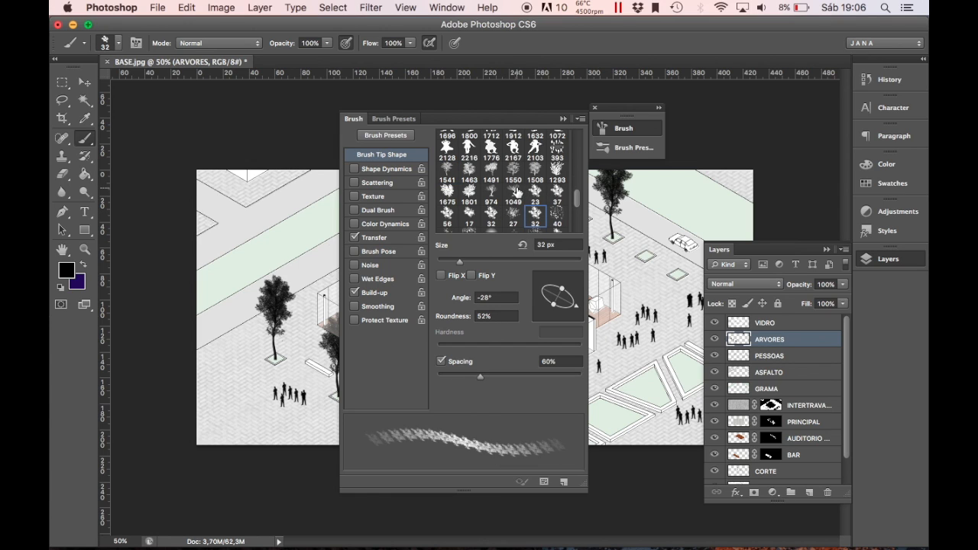
left_click(558, 171)
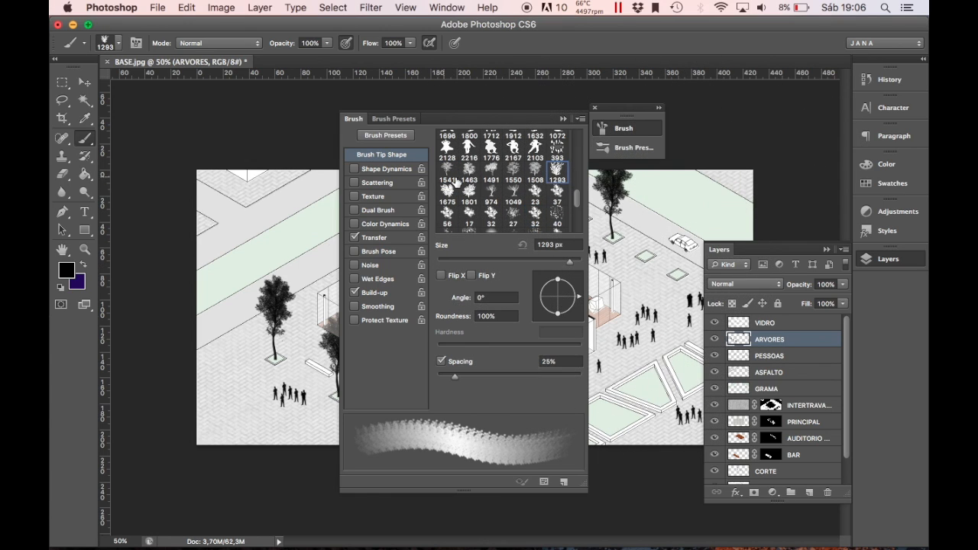
left_click(513, 169)
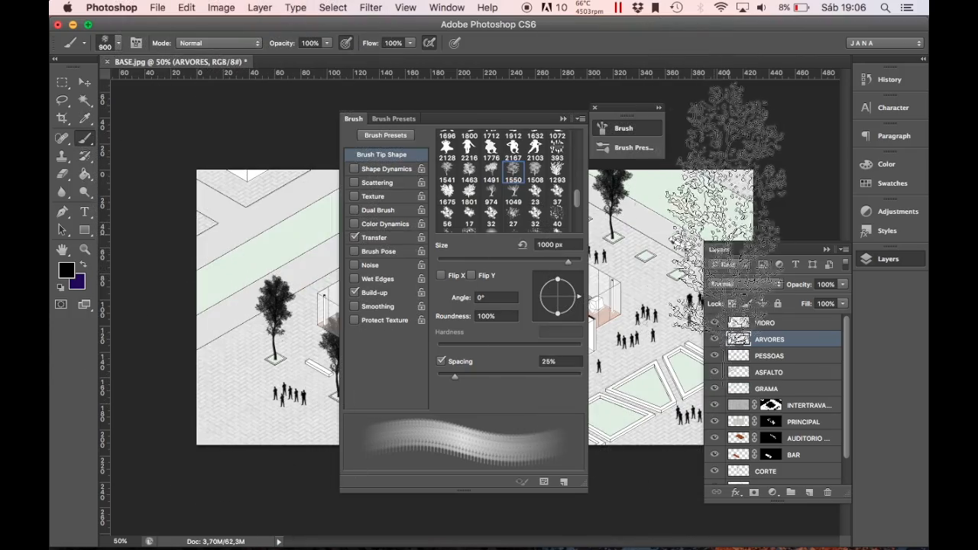
Reduce the brush size to 250 px and stamp the slender tree in the four empty planters along the auditorium side.
key("bracketleft")
key("bracketleft")
key("bracketleft")
key("bracketleft")
key("bracketleft")
key("bracketleft")
key("bracketleft")
key("bracketleft")
key("bracketleft")
key("bracketleft")
key("bracketleft")
key("bracketleft")
key("bracketleft")
key("bracketleft")
key("bracketleft")
key("bracketright")
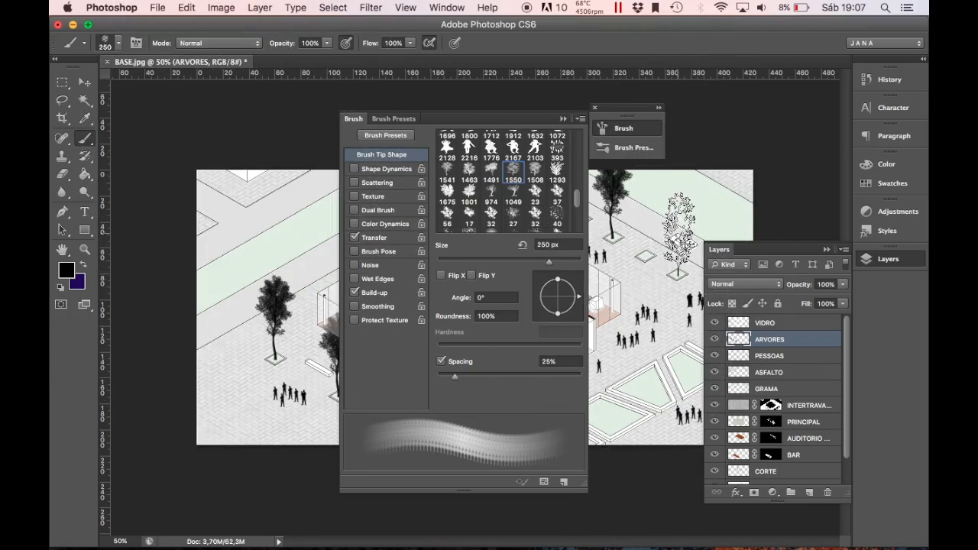
left_click(627, 129)
left_click(552, 159)
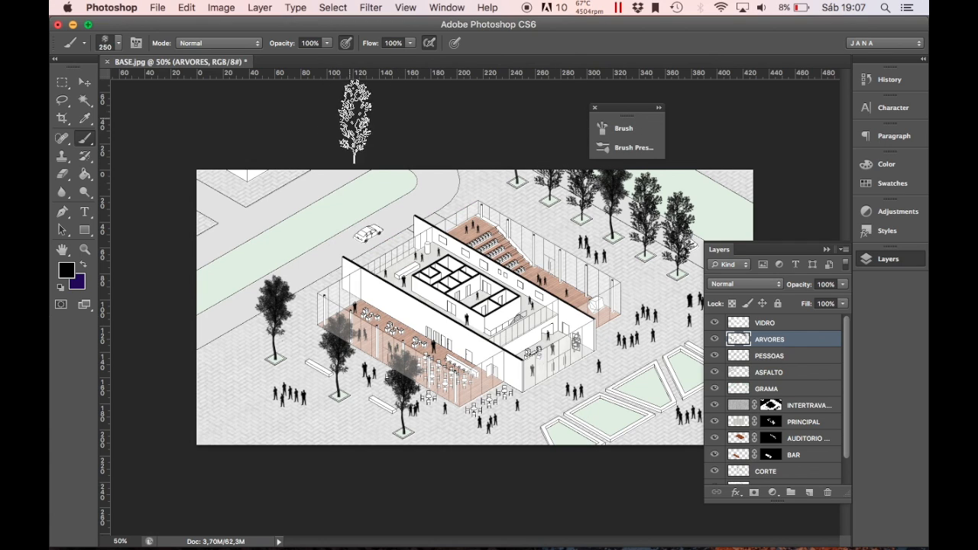
Move the ARVORES layer above the VIDRO layer, and clear the layer list and floating brush palette off the canvas.
key("m")
left_click_drag(785, 344, 778, 319)
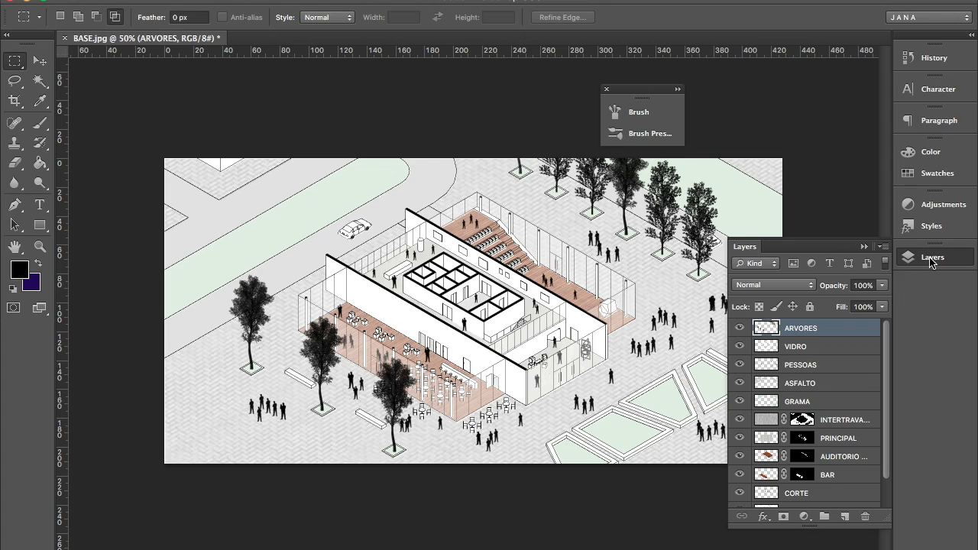
left_click(931, 258)
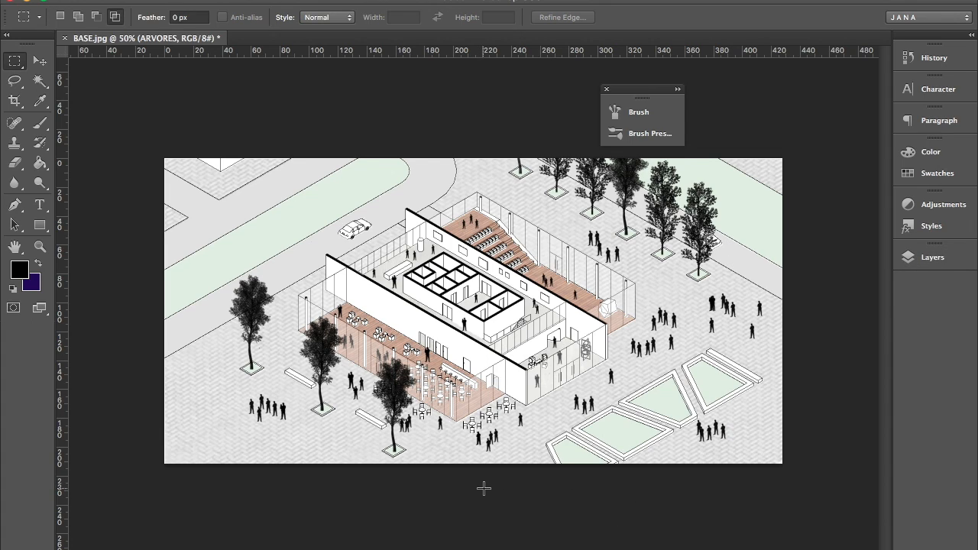
left_click(607, 89)
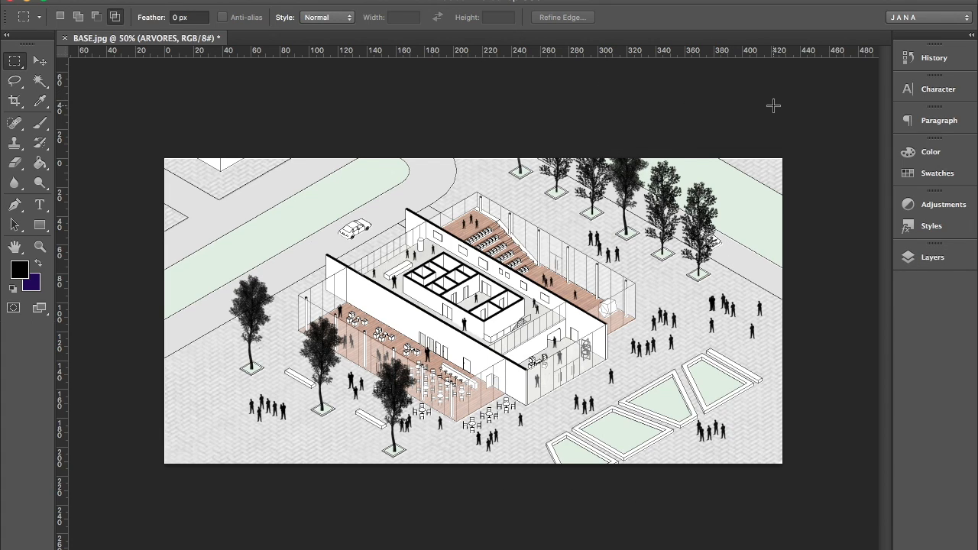